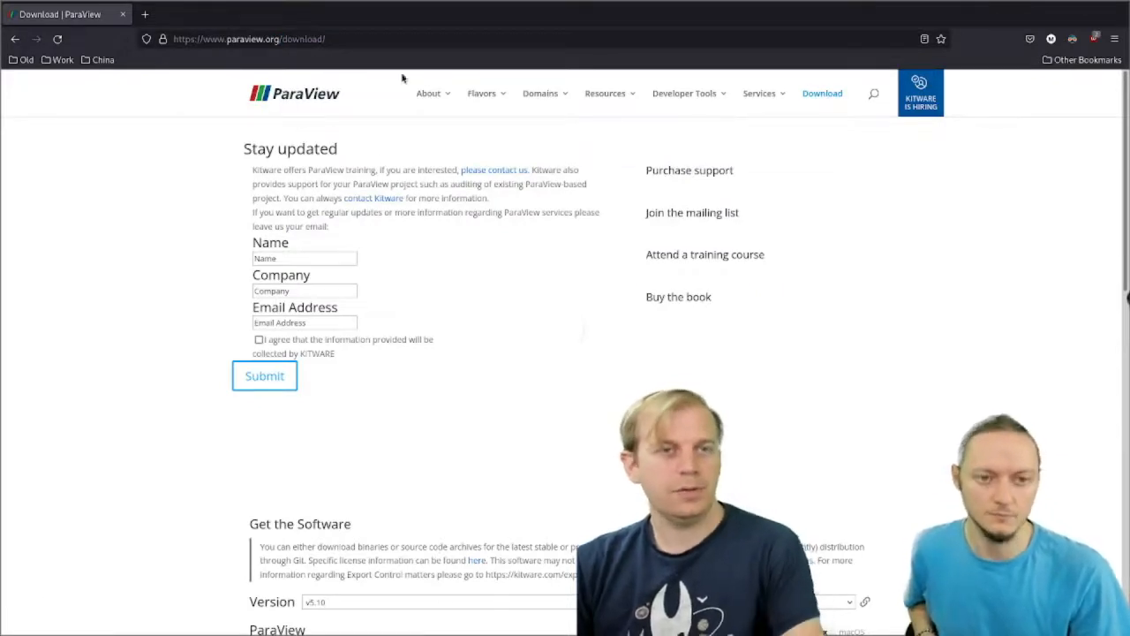
Step: Look through the ParaView download page and its list of available versions
scroll(738, 187, "down", 3)
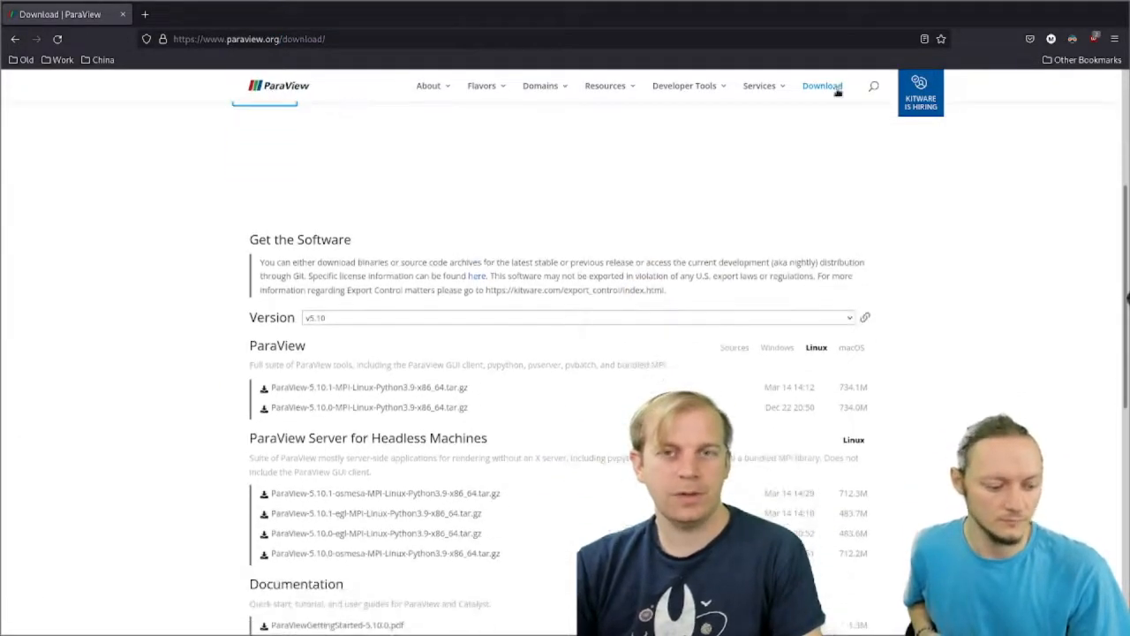
left_click(824, 91)
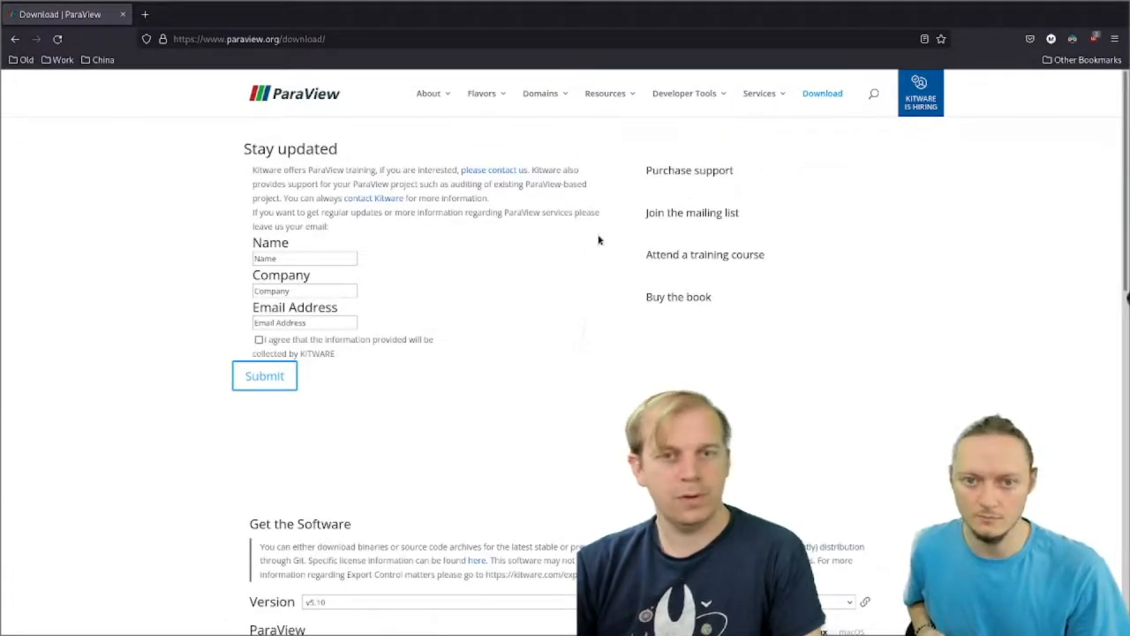
scroll(598, 241, "down", 4)
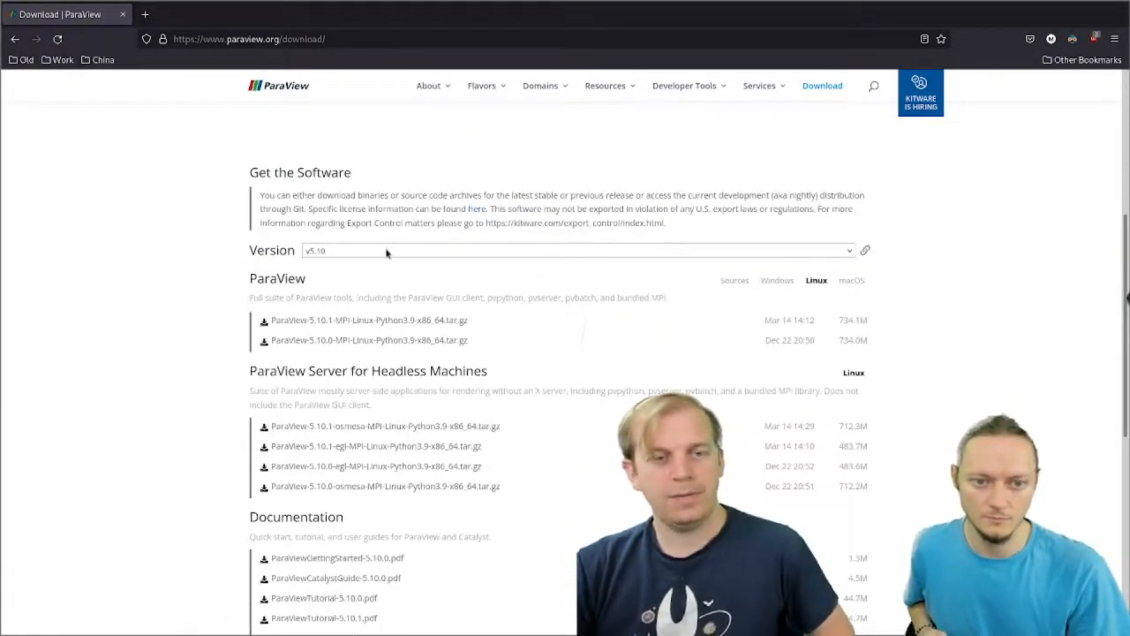
left_click(409, 251)
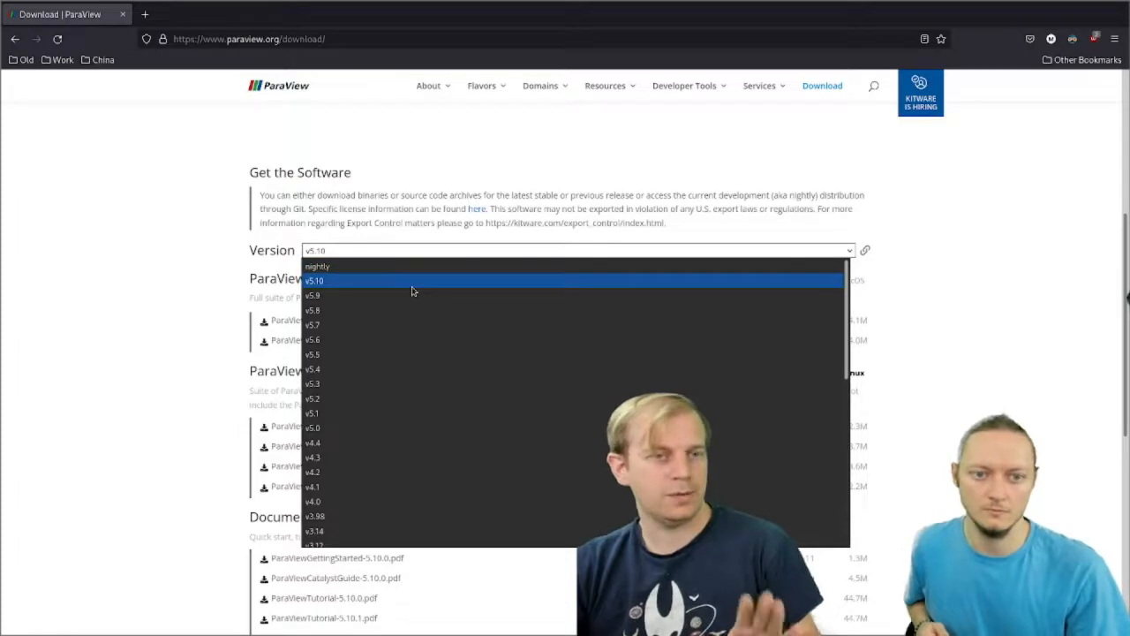
left_click(102, 286)
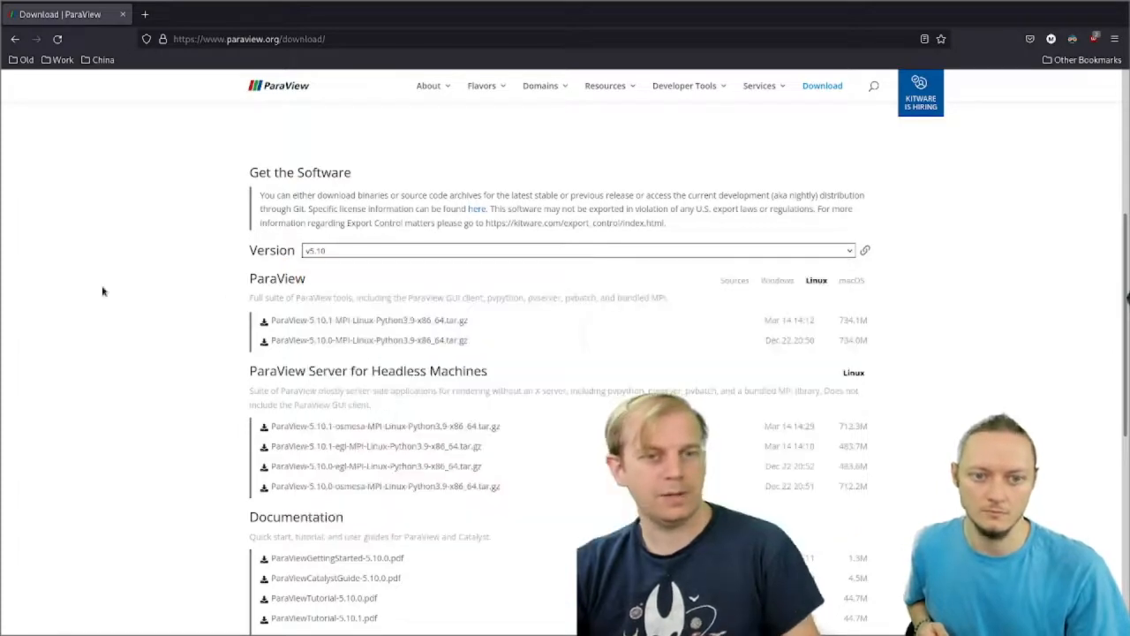
Step: Compare the v5.10 download packages offered for Windows, Linux and macOS
left_click(778, 284)
left_click(820, 282)
left_click(856, 281)
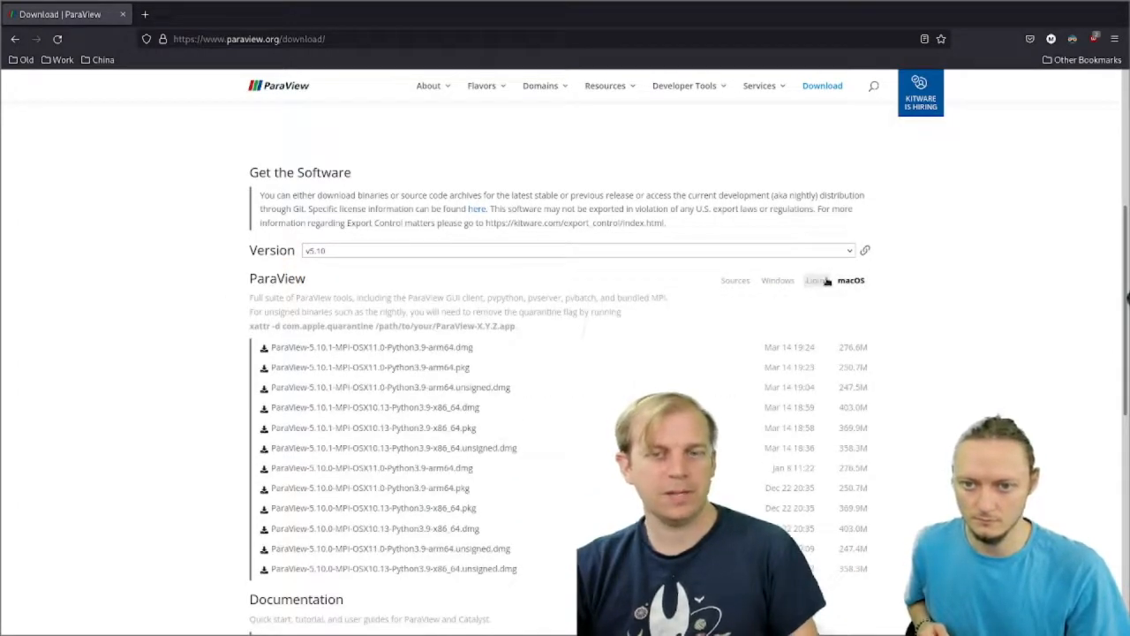
left_click(826, 281)
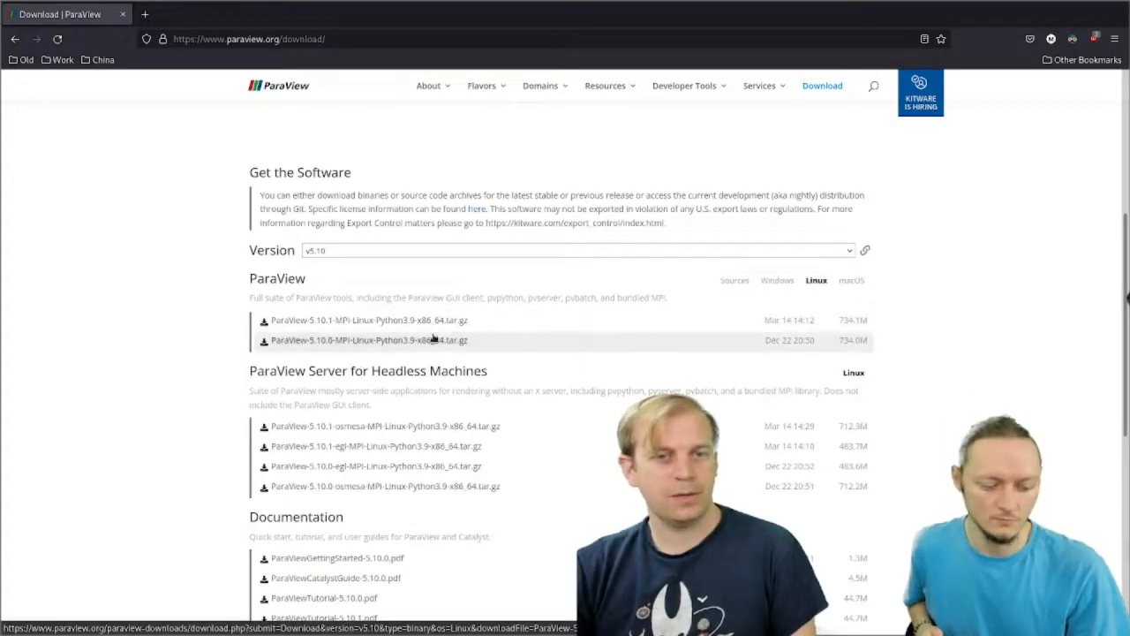
left_click(780, 283)
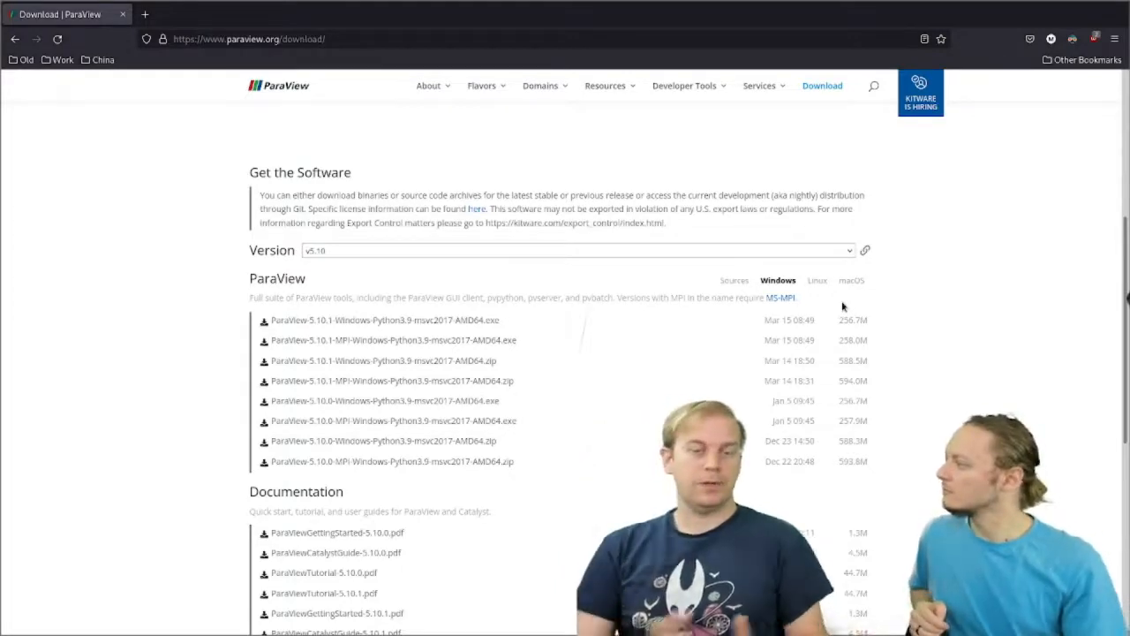
Step: Switch to ParaView and create a sphere source with its default settings
key("alt+Tab")
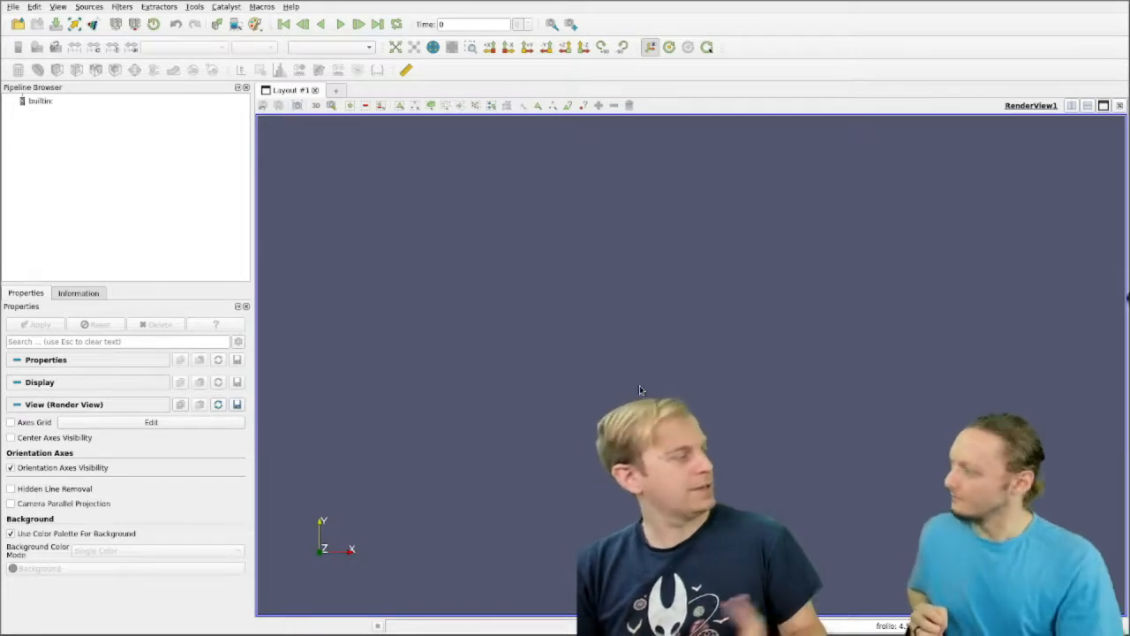
left_click(88, 7)
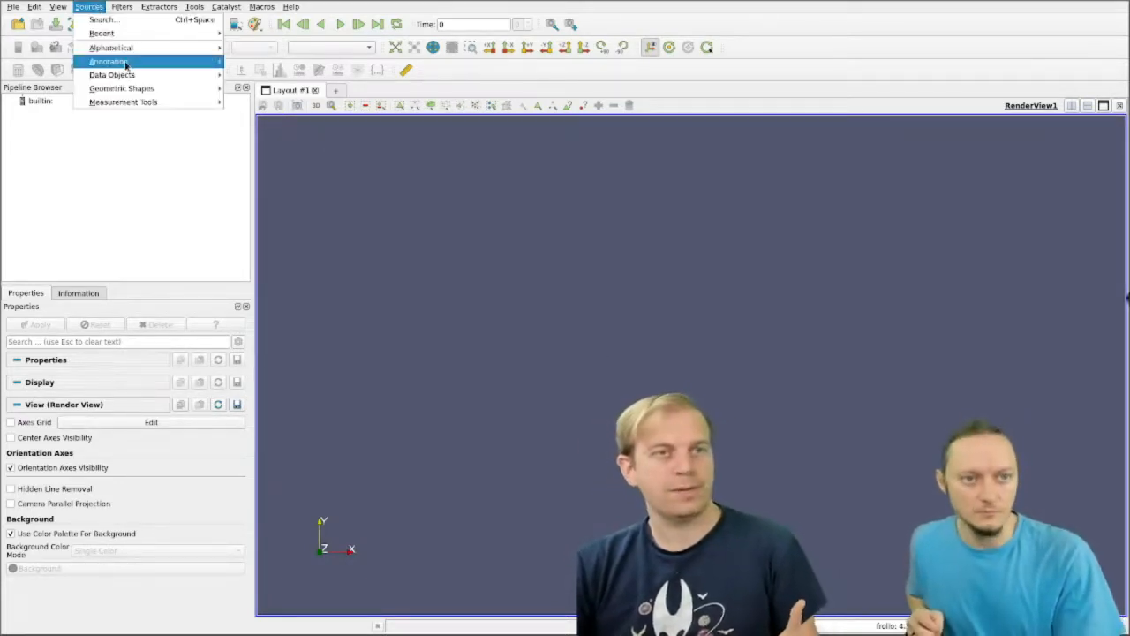
mouse_move(106, 52)
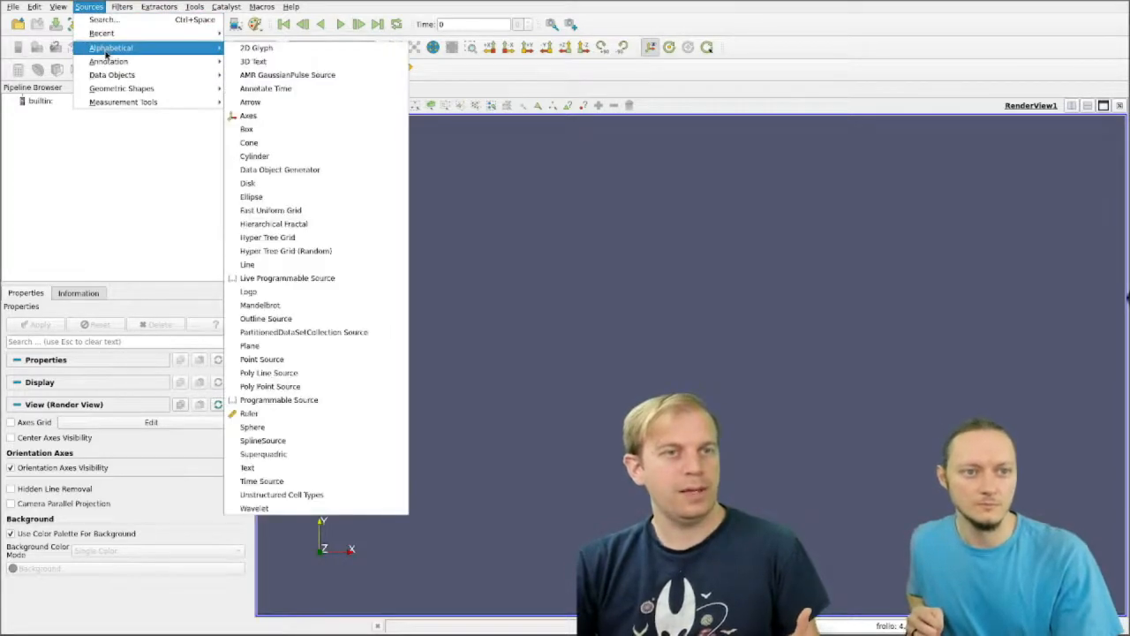
left_click(303, 428)
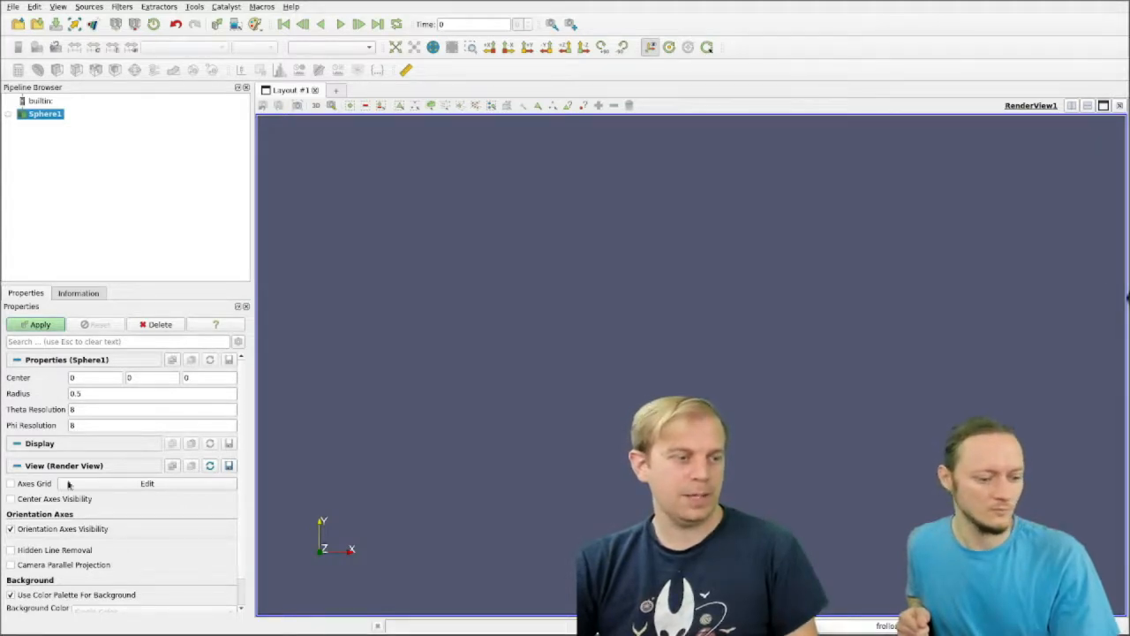
left_click(41, 325)
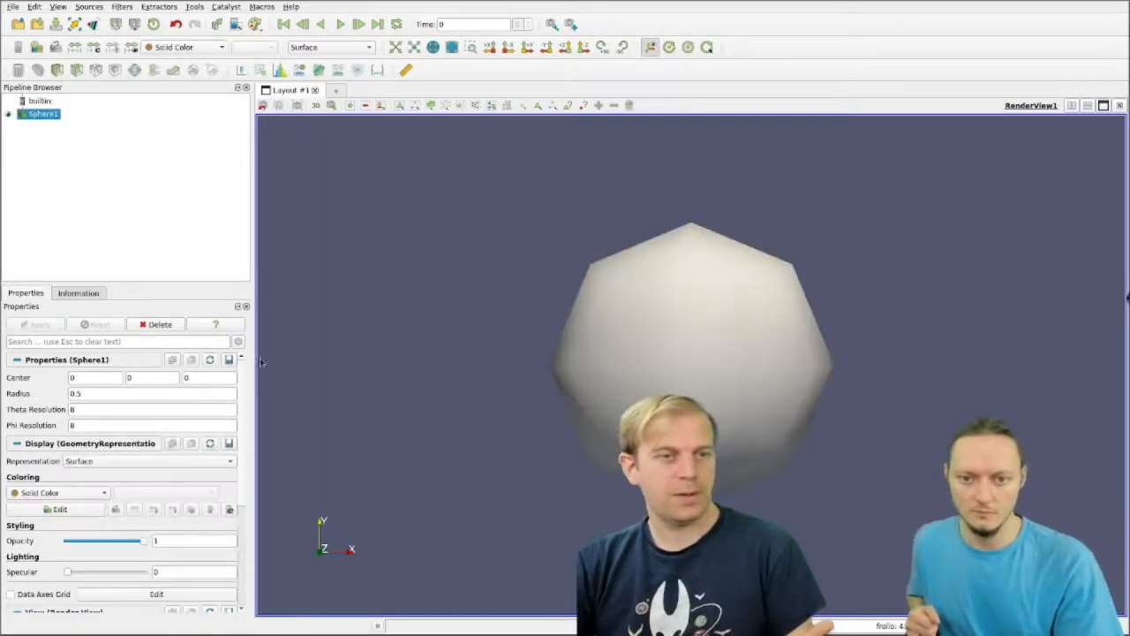
left_click_drag(709, 378, 715, 412)
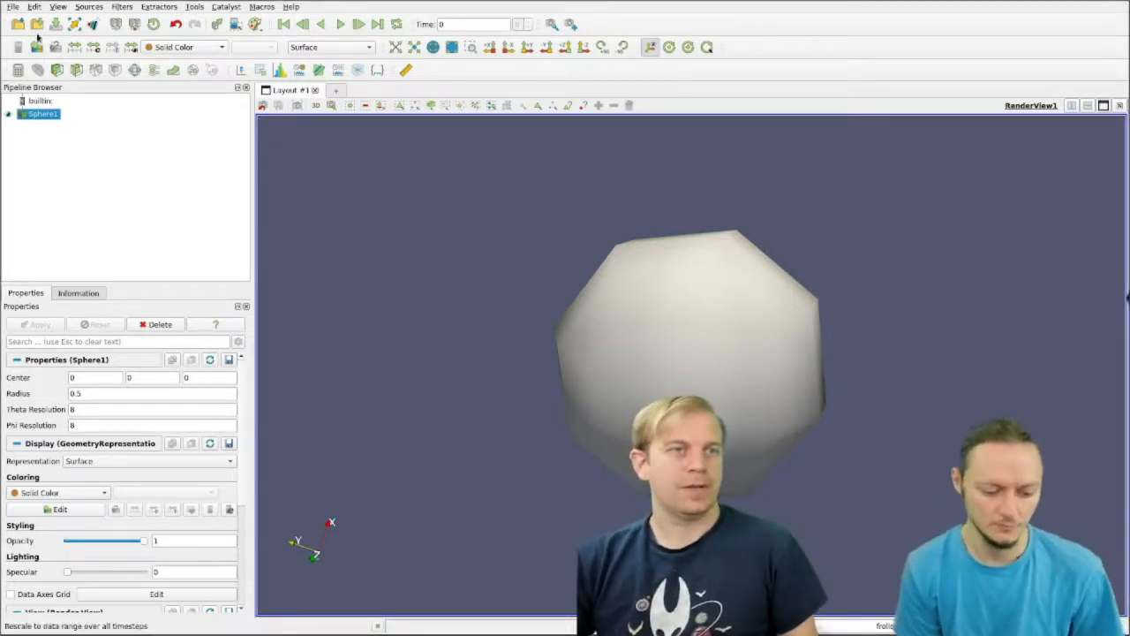
Step: Load the moto.vtp file from the webinar folder and display it in the render view
left_click(14, 8)
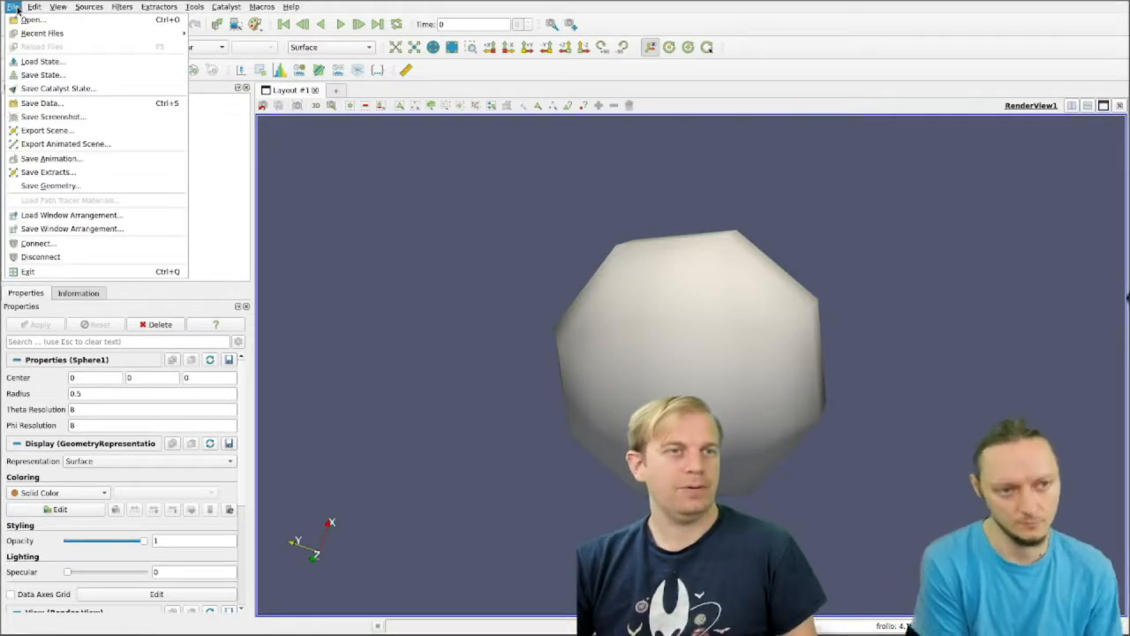
left_click(17, 19)
left_click_drag(237, 588, 540, 353, "alt")
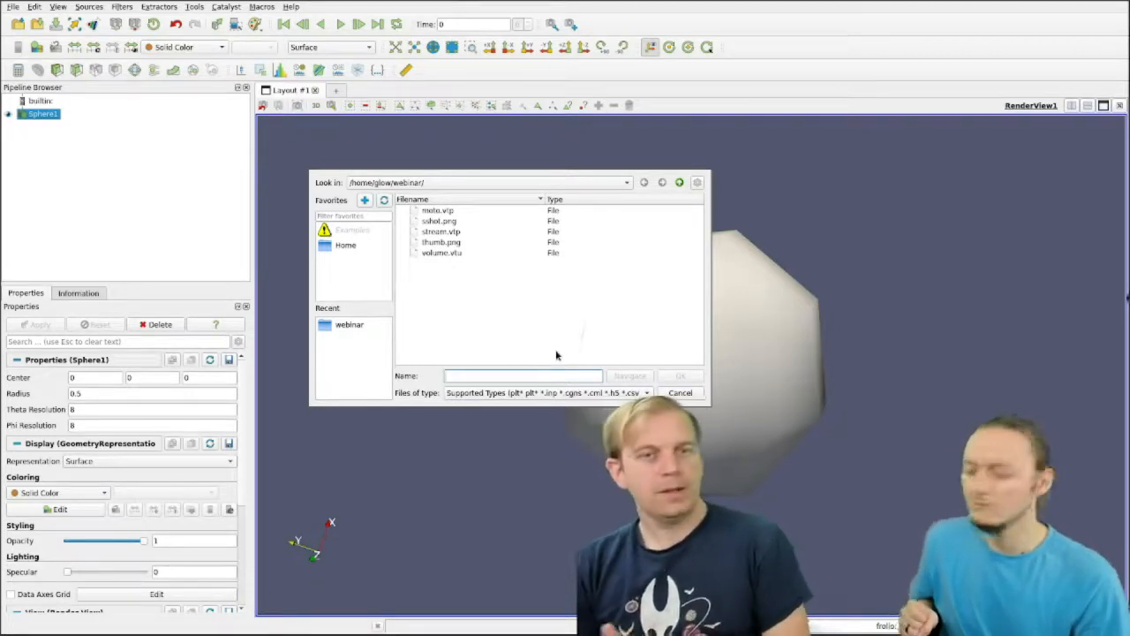
left_click(437, 211)
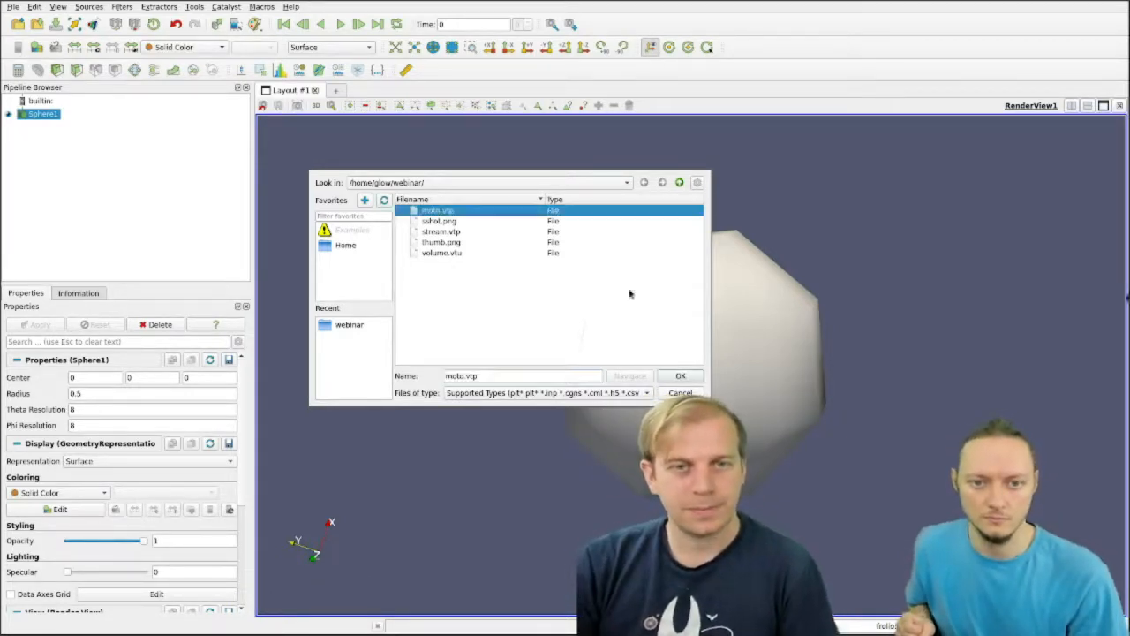
left_click(682, 377)
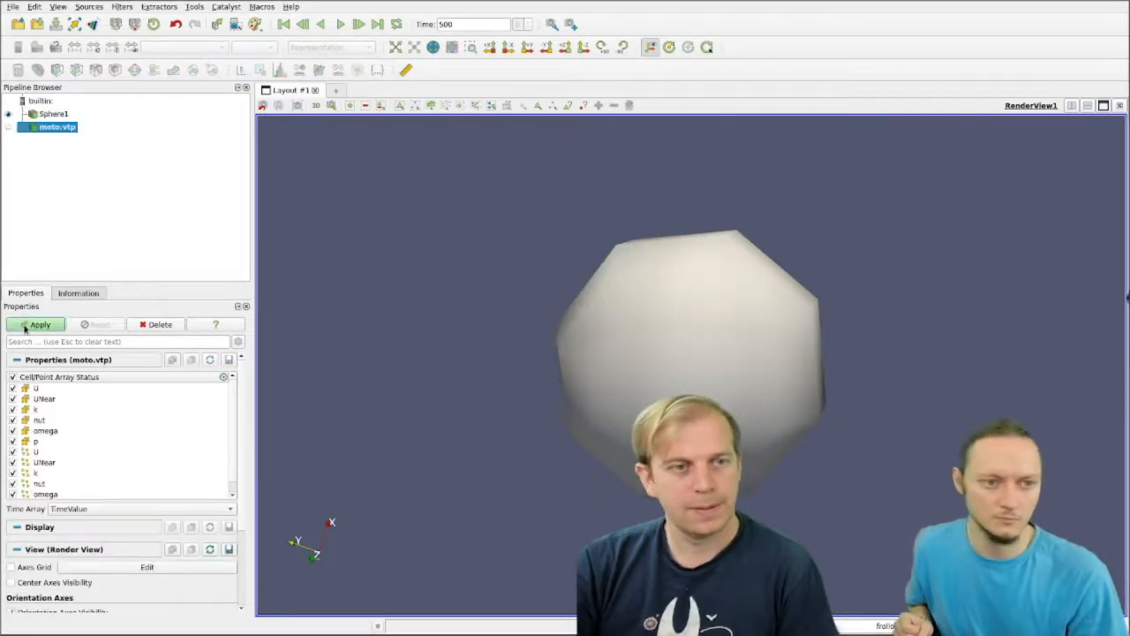
left_click(25, 329)
left_click_drag(830, 309, 596, 327)
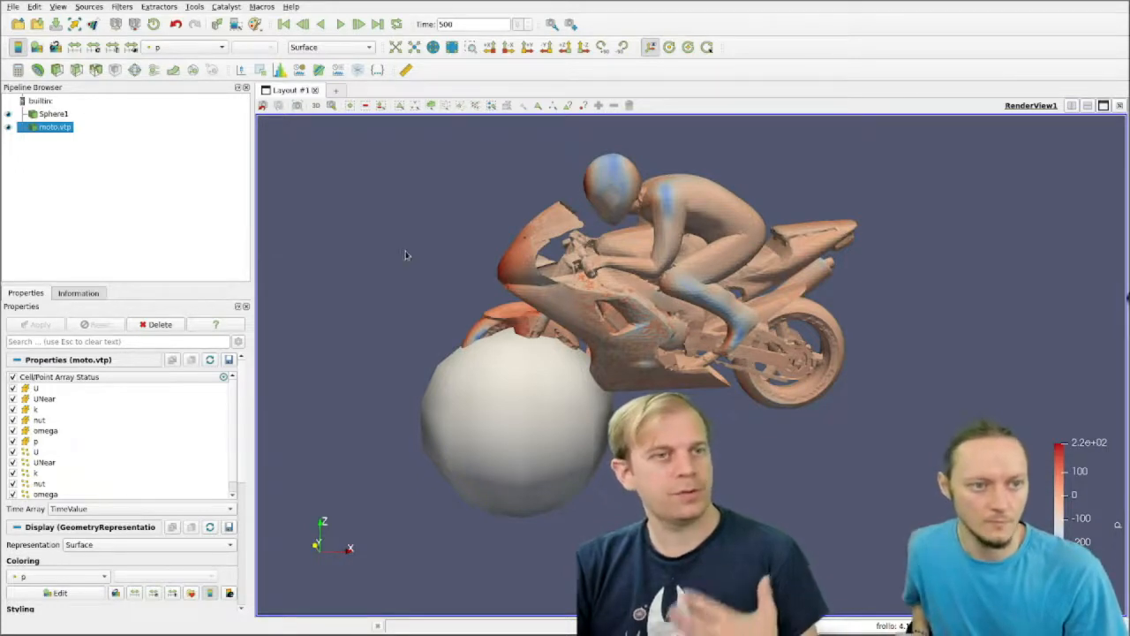
Step: Toggle the sphere's and moto.vtp's visibility, leaving the sphere hidden and the motorcycle shown
left_click(9, 116)
left_click(9, 116)
left_click(9, 116)
left_click(9, 116)
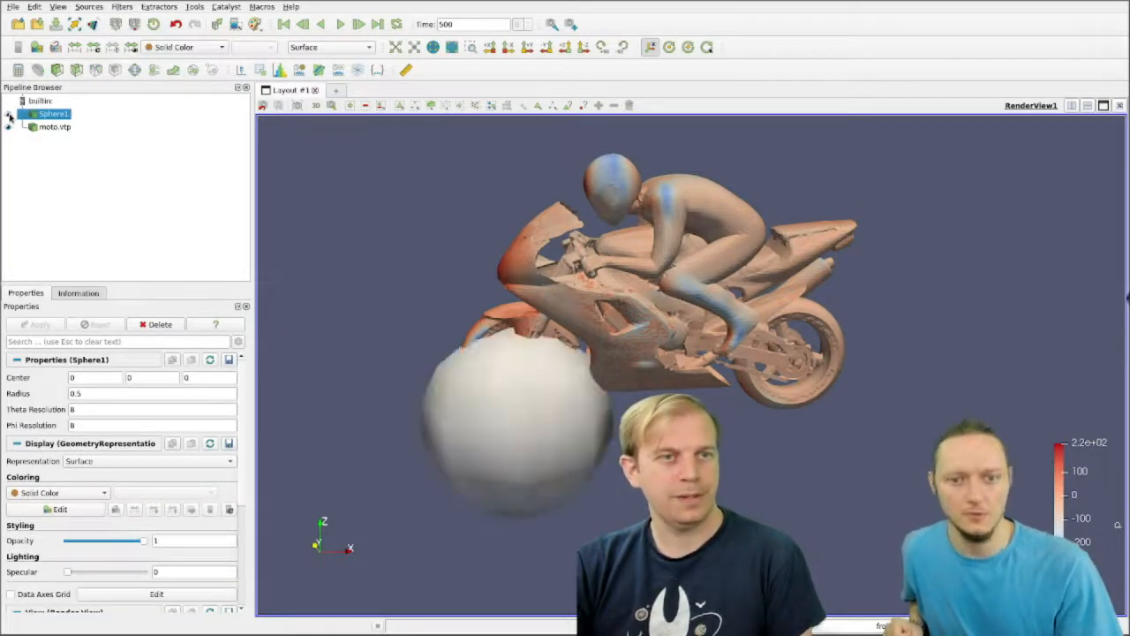
left_click(9, 115)
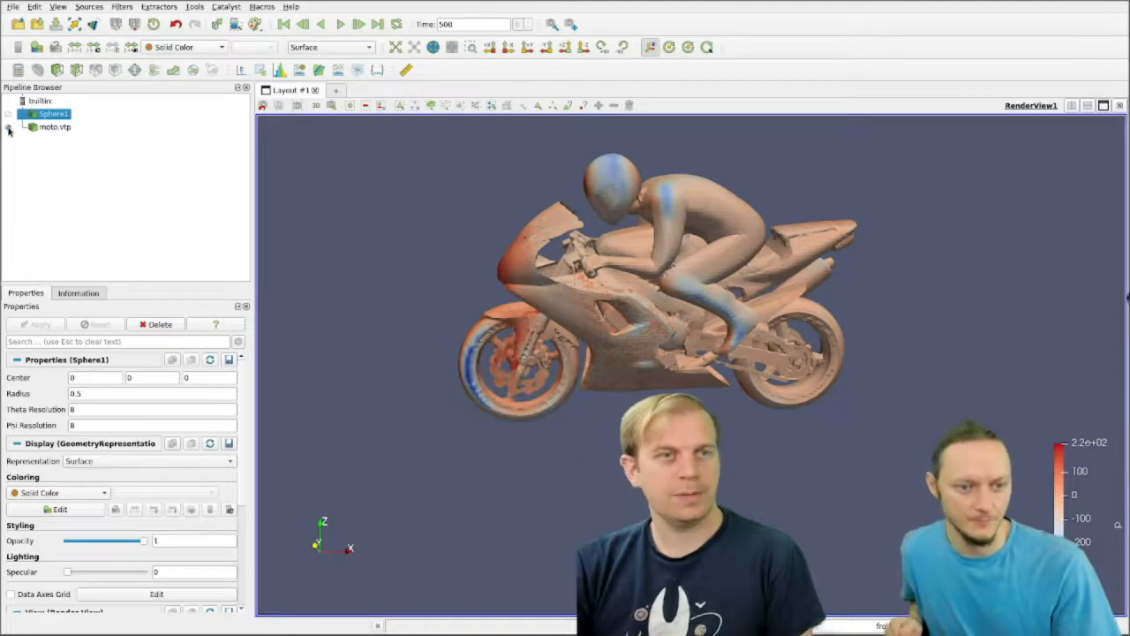
left_click(9, 128)
left_click(9, 128)
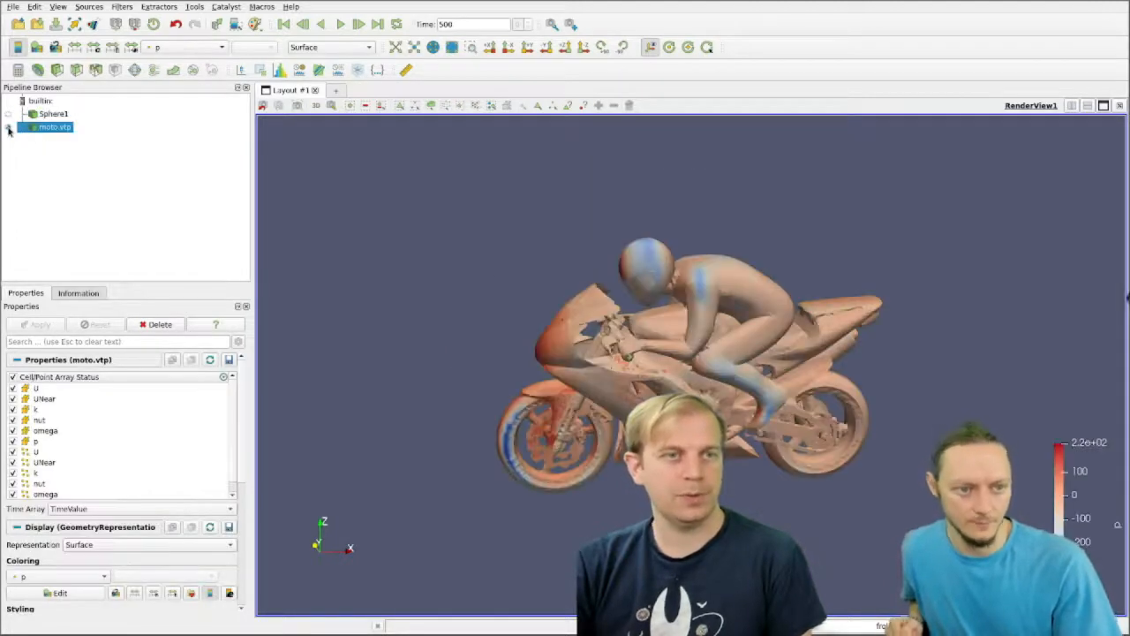
Step: Compare the properties of the sphere source with those of moto.vtp, ending with moto.vtp selected
left_click_drag(783, 331, 829, 364)
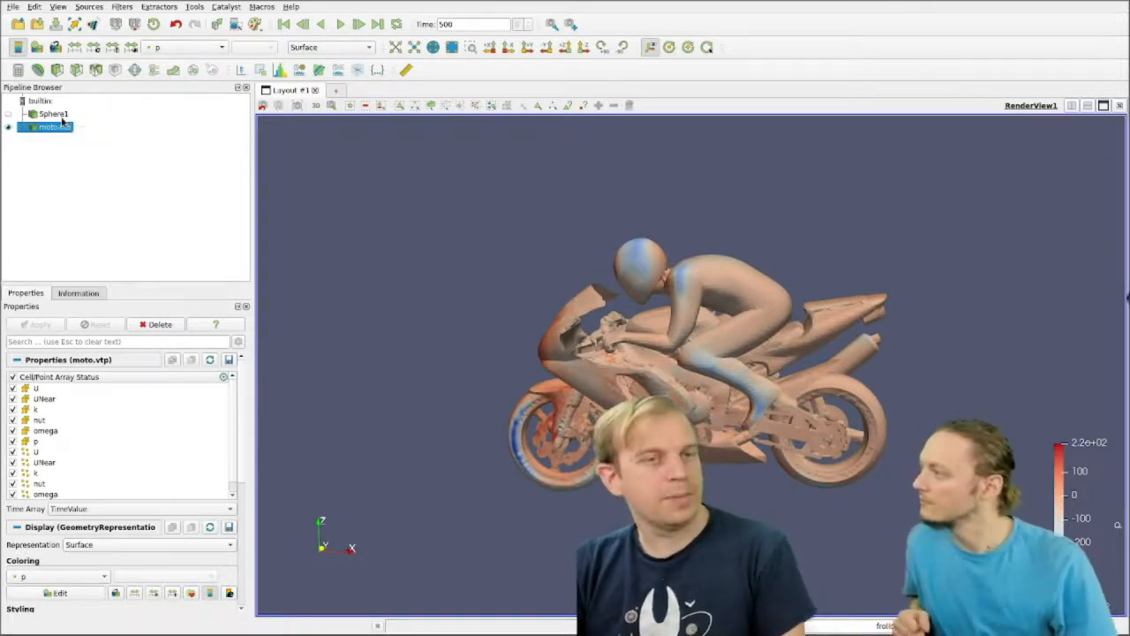
left_click(53, 114)
left_click(58, 128)
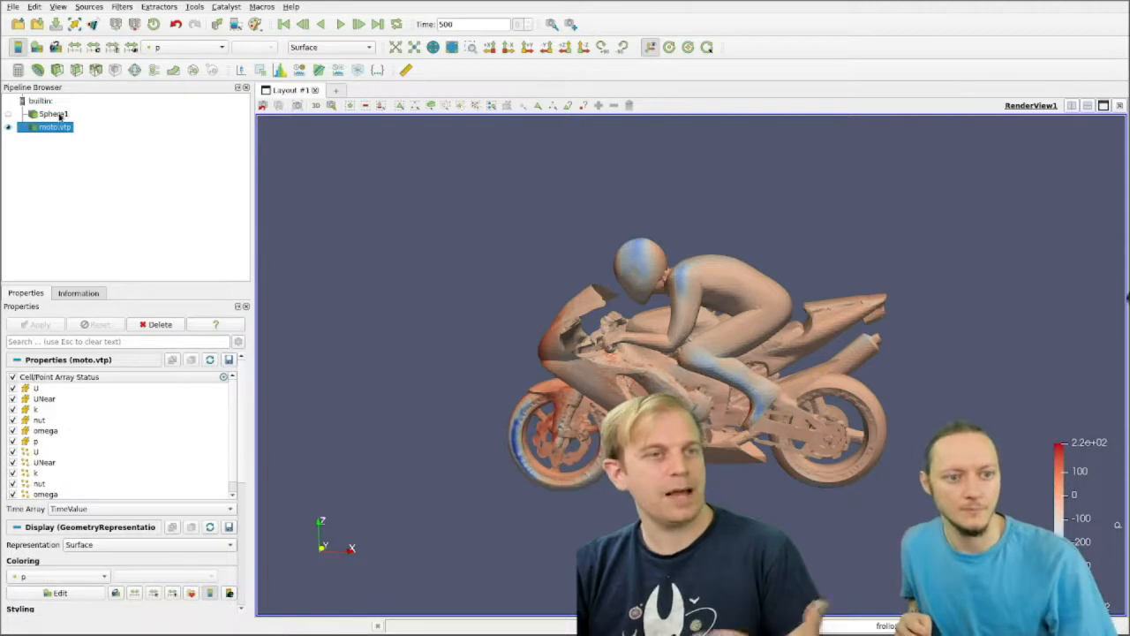
left_click(55, 114)
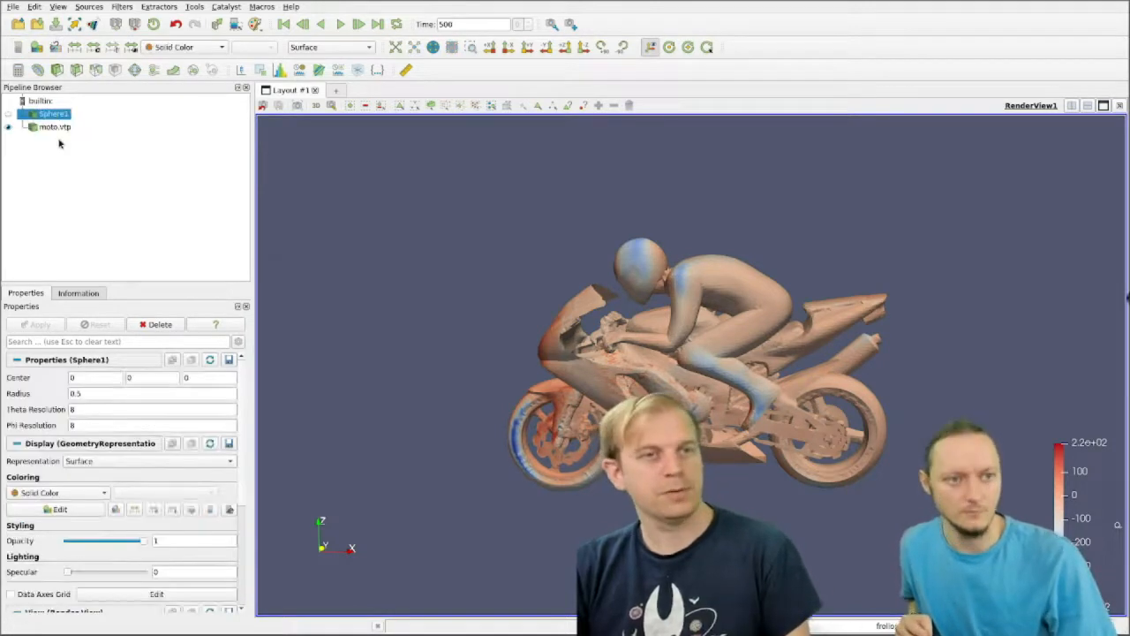
left_click(60, 127)
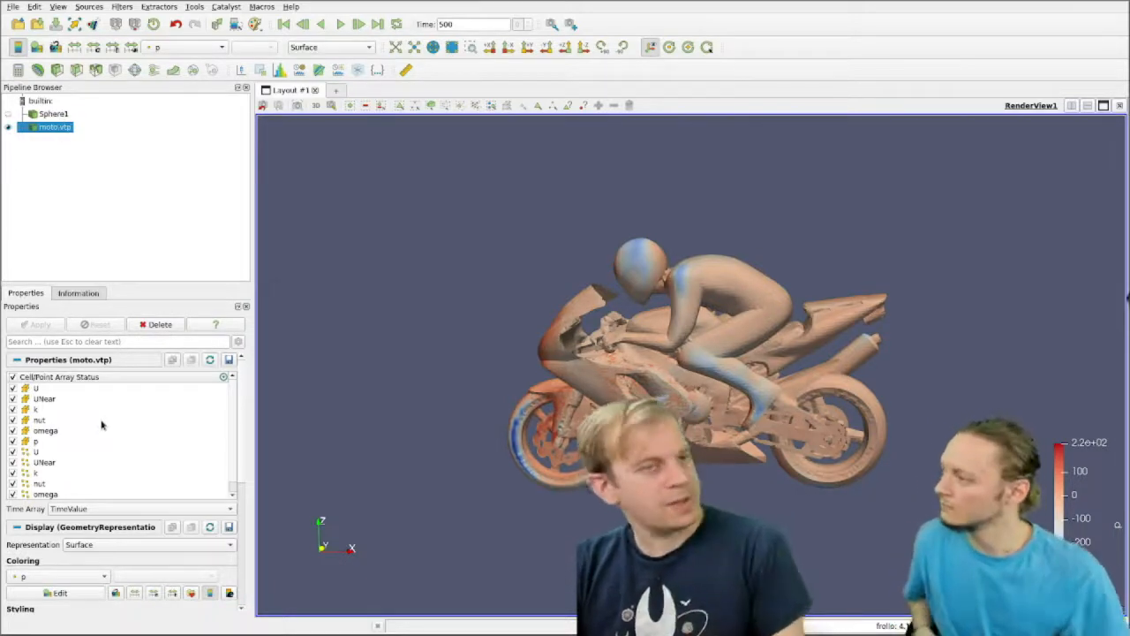
left_click(59, 115)
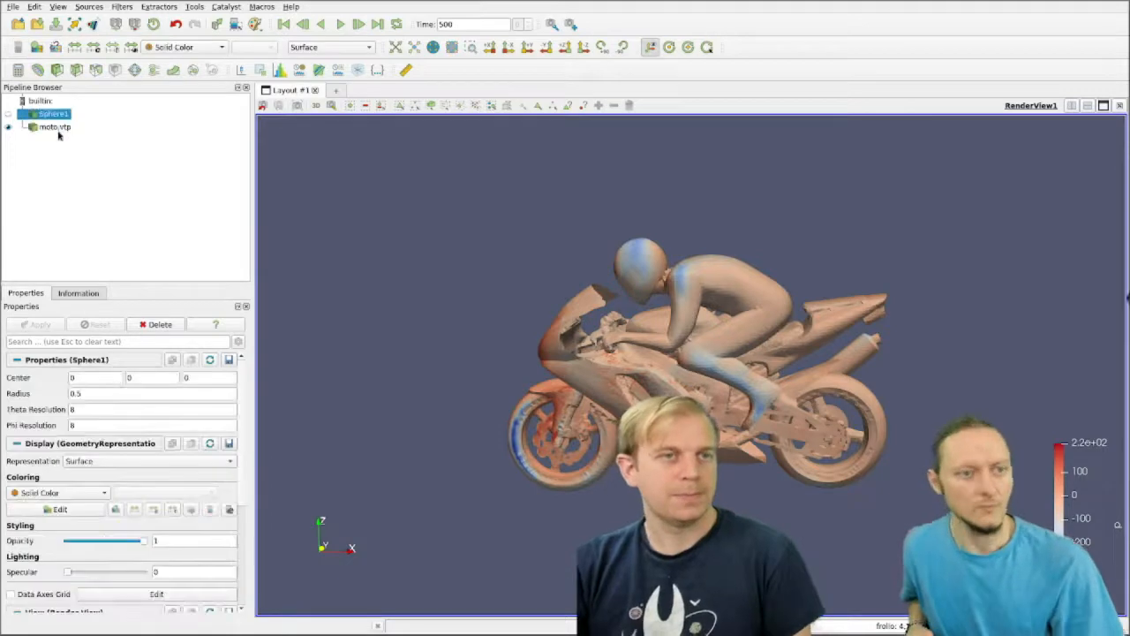
left_click(56, 128)
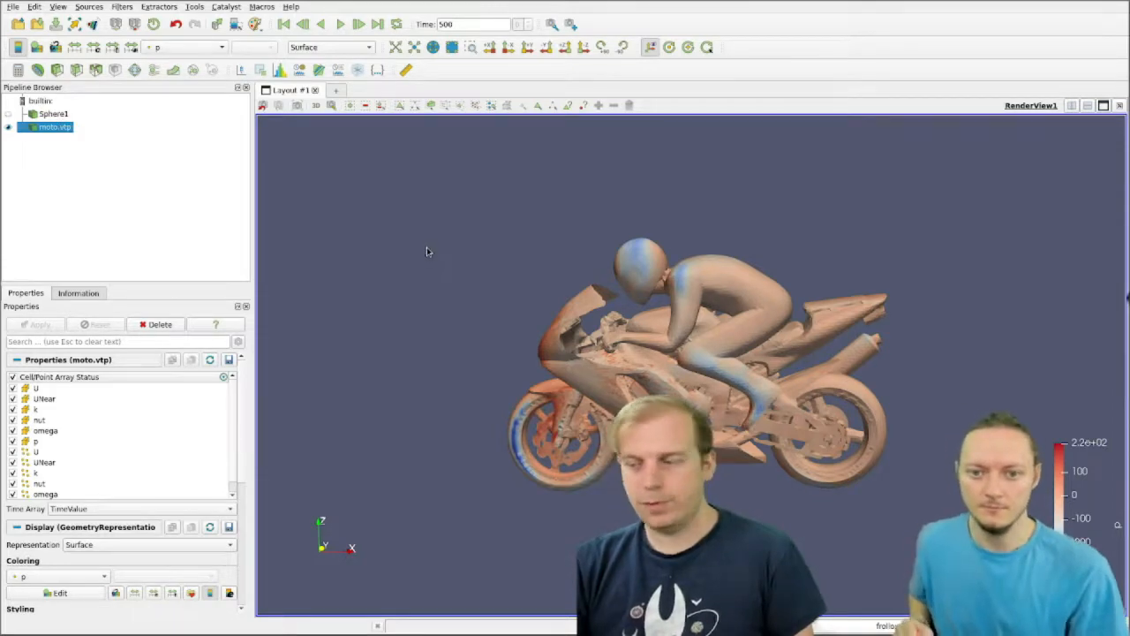
Step: Inspect the motorcycle and rider model from different angles and distances
left_click_drag(420, 244, 448, 244)
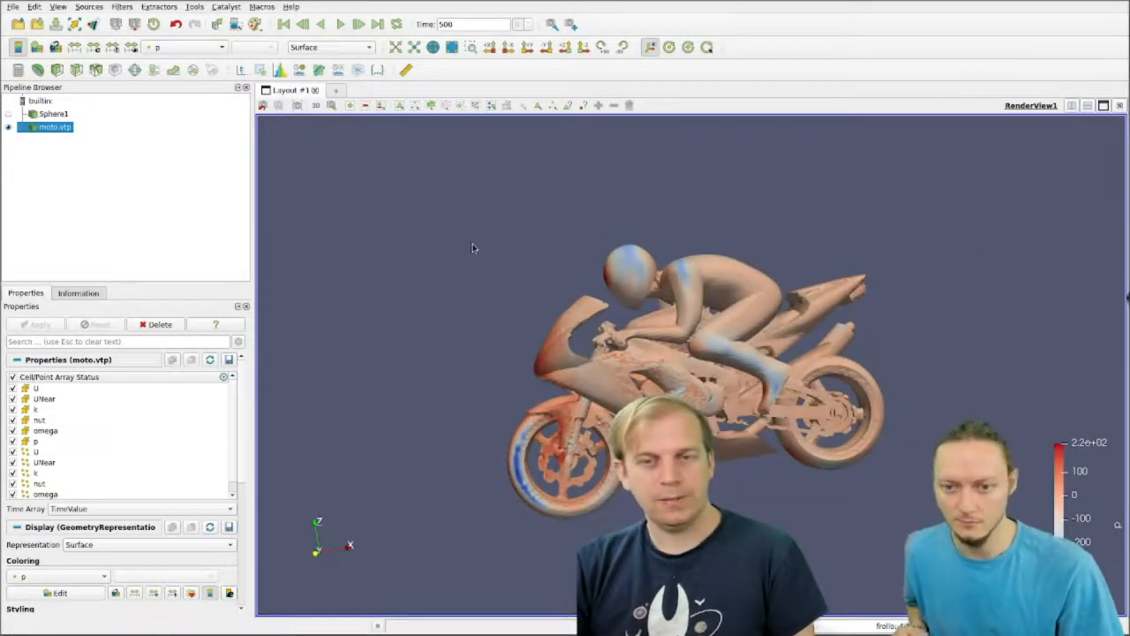
middle_click_drag(472, 238, 522, 241)
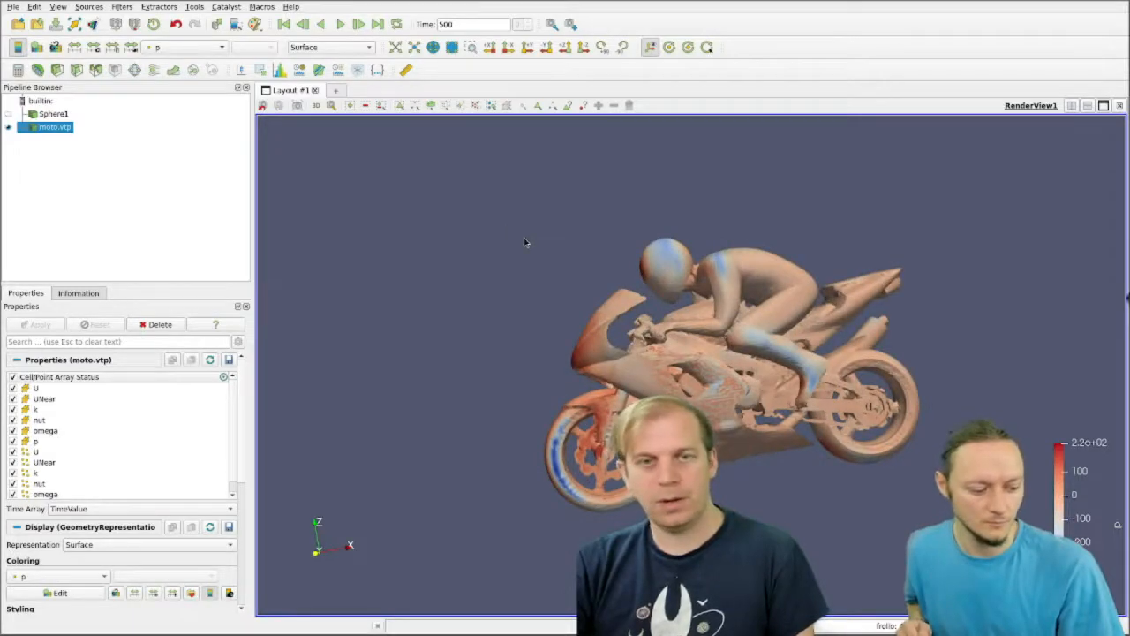
right_click_drag(524, 239, 651, 285)
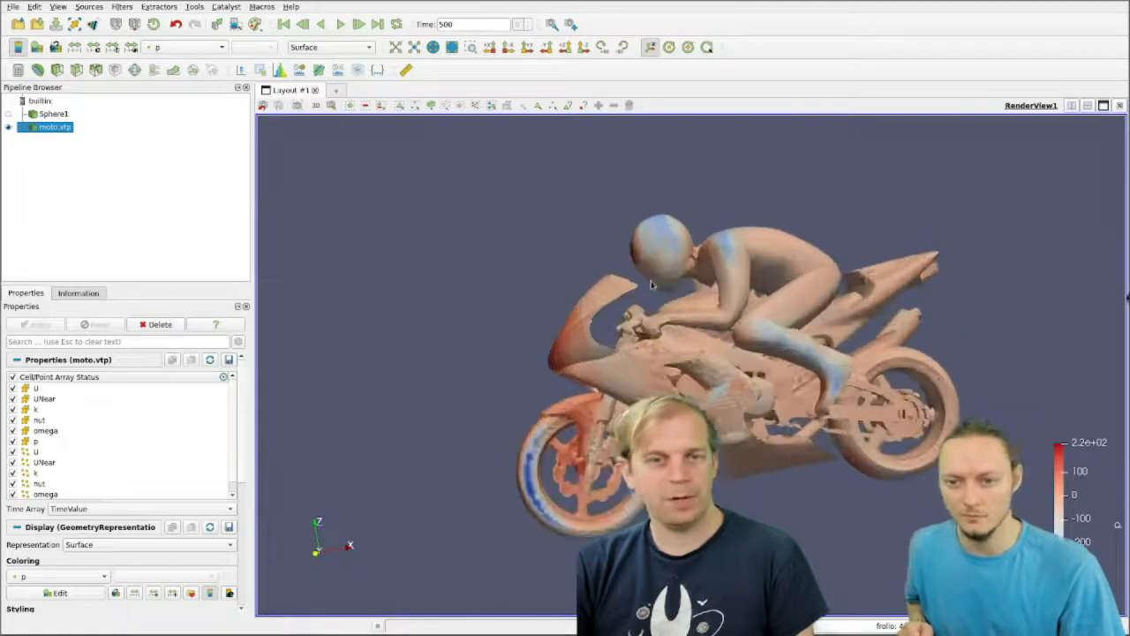
scroll(651, 285, "up", 1)
scroll(652, 285, "down", 2)
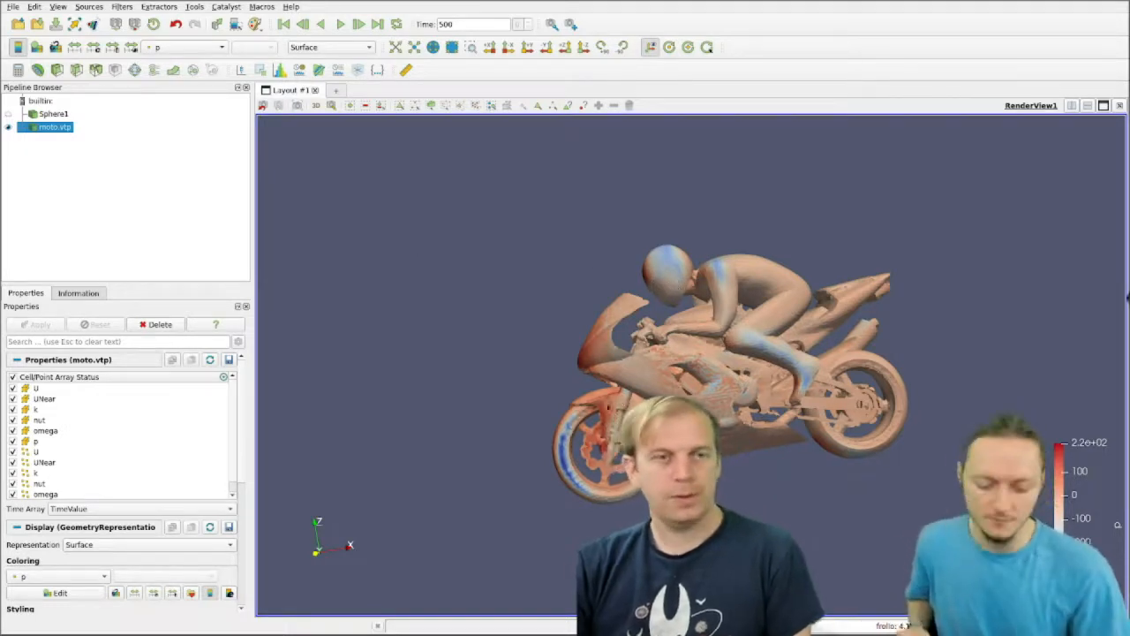
left_click_drag(730, 342, 795, 349)
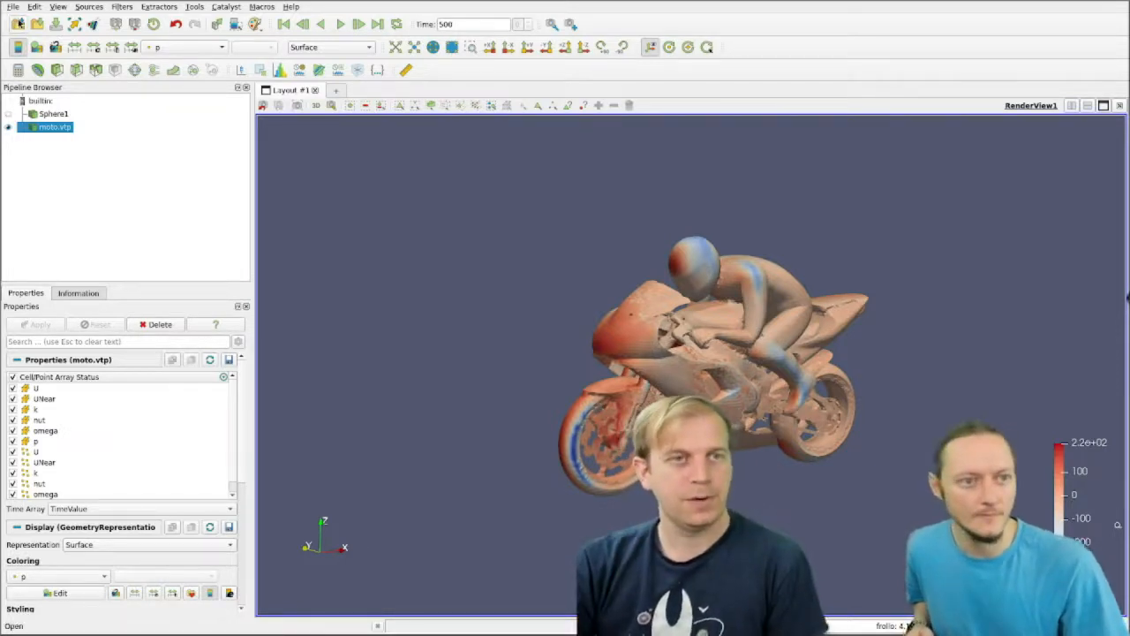
Step: Load volume.vtu from the webinar folder, display it in the render view, and bring the whole box into view
left_click(13, 7)
left_click(24, 29)
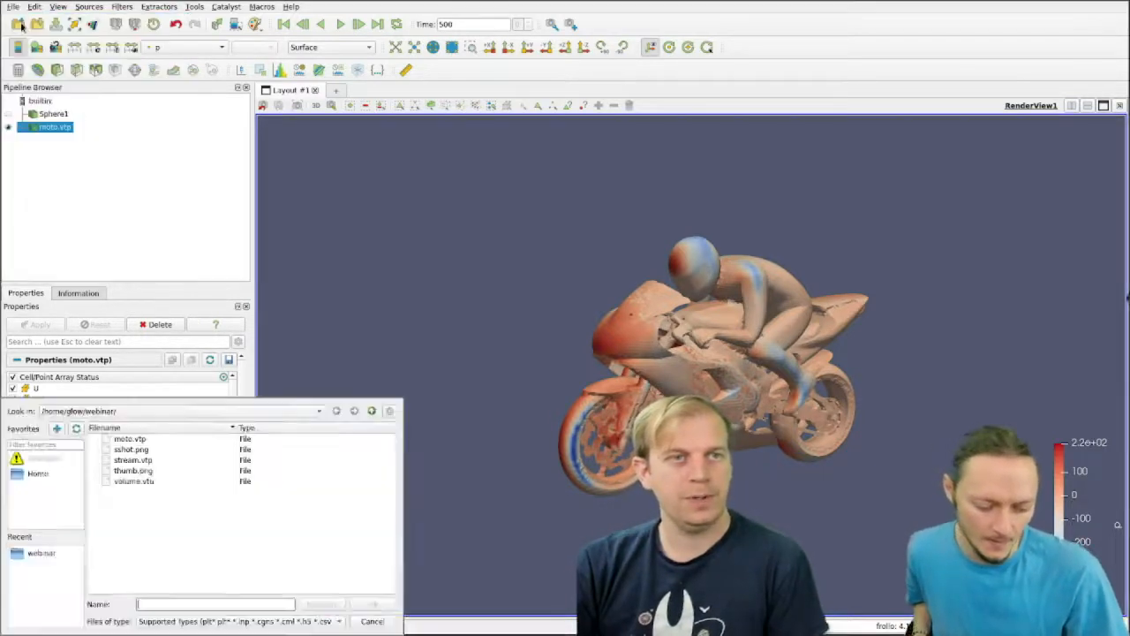
left_click_drag(286, 540, 620, 429, "alt")
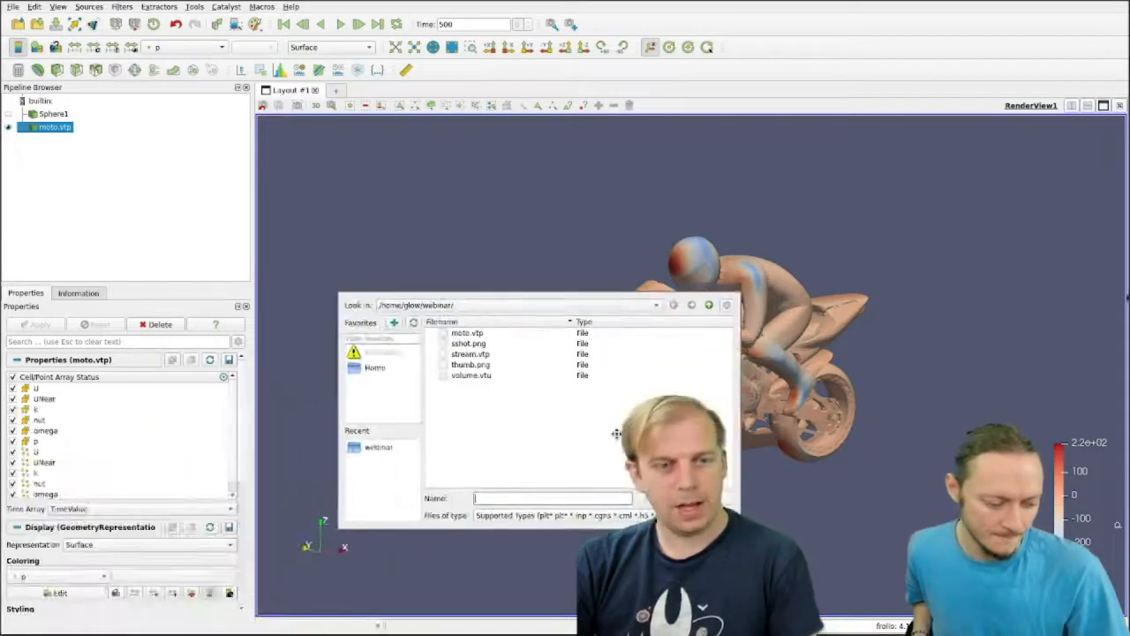
left_click(477, 375)
left_click(710, 498)
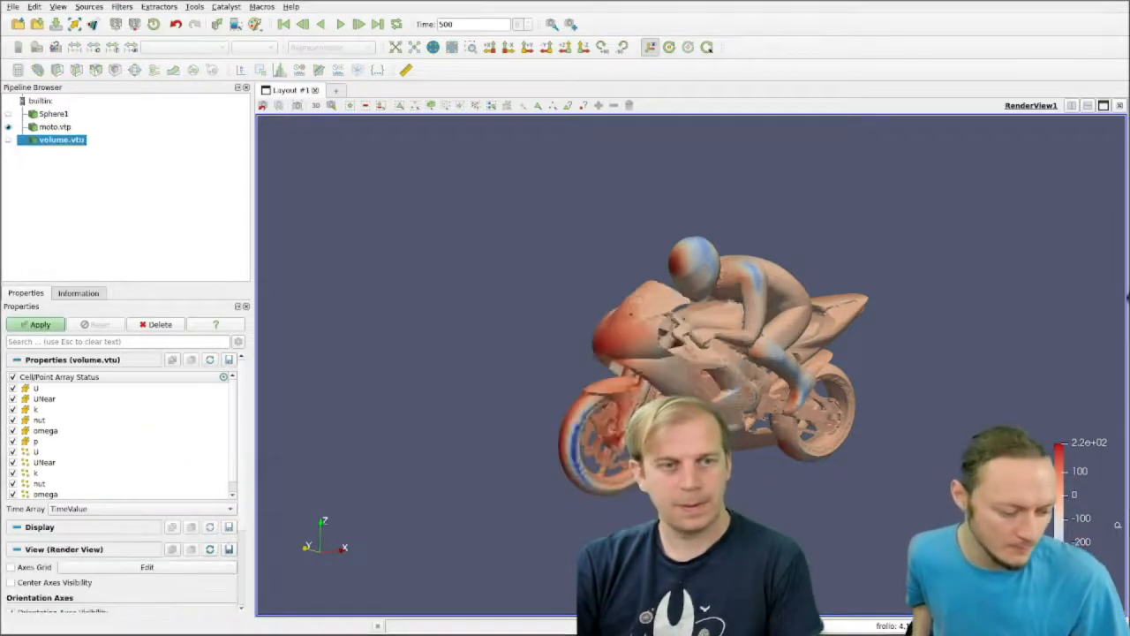
left_click(53, 326)
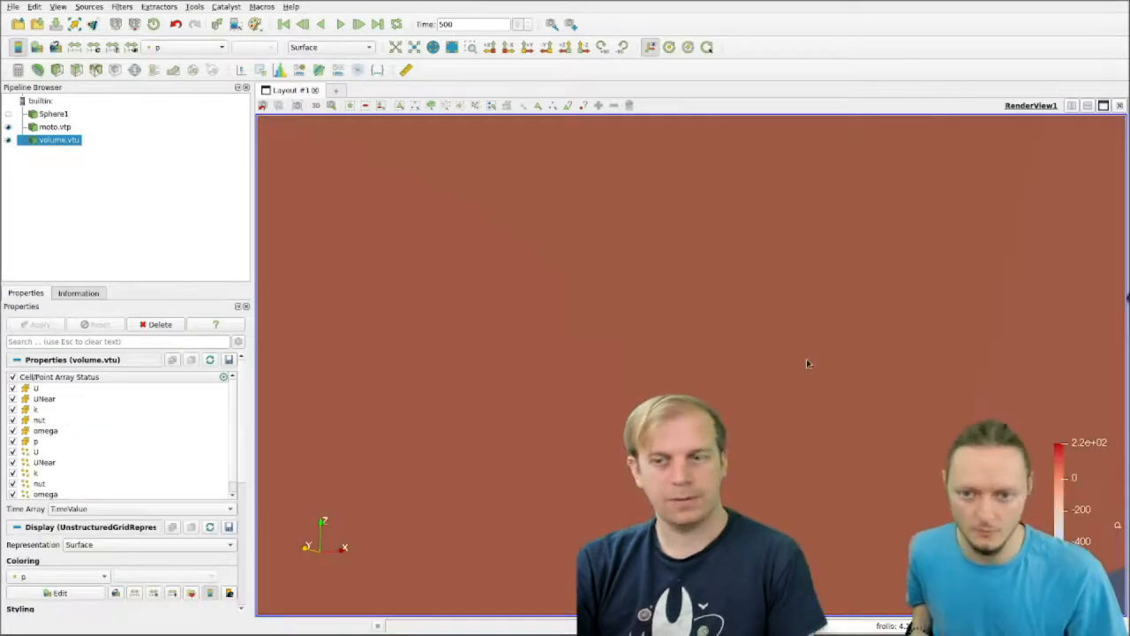
scroll(806, 360, "down", 5)
left_click_drag(668, 200, 699, 299)
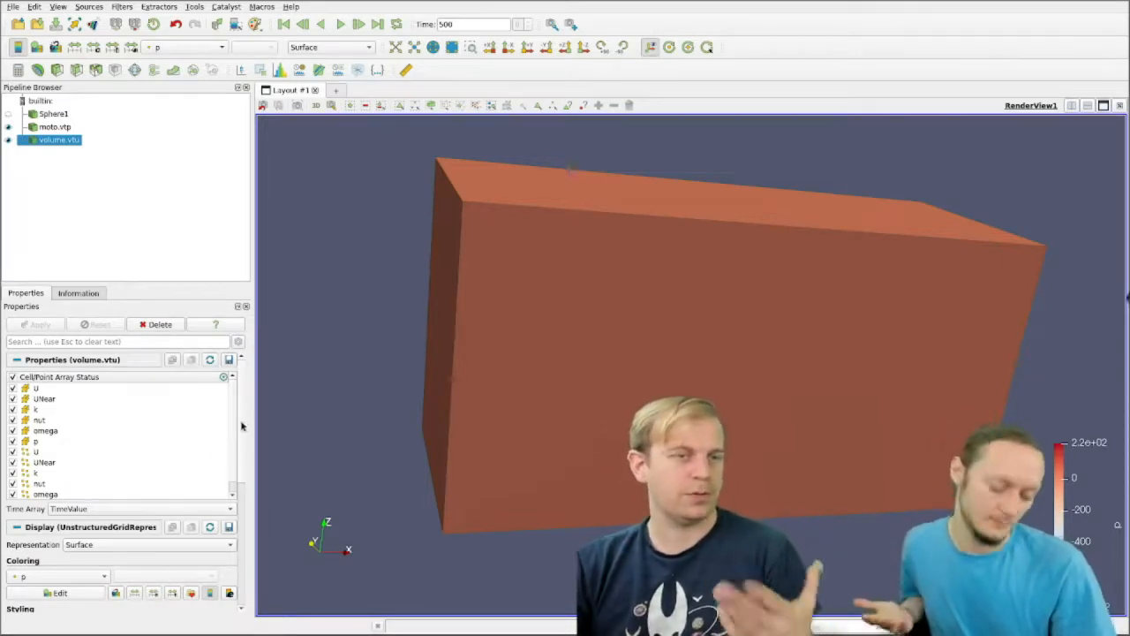
Step: Set the opacity of volume.vtu to 0.46 to reveal the motorcycle inside the box
scroll(238, 452, "down", 2)
scroll(238, 452, "down", 4)
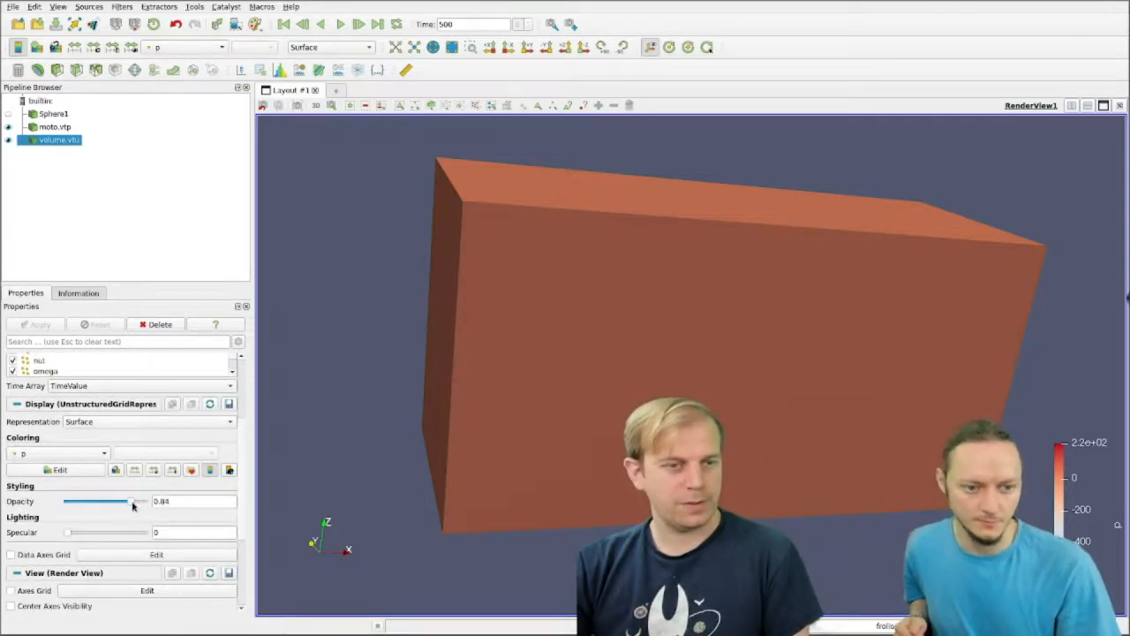
left_click_drag(707, 424, 754, 430)
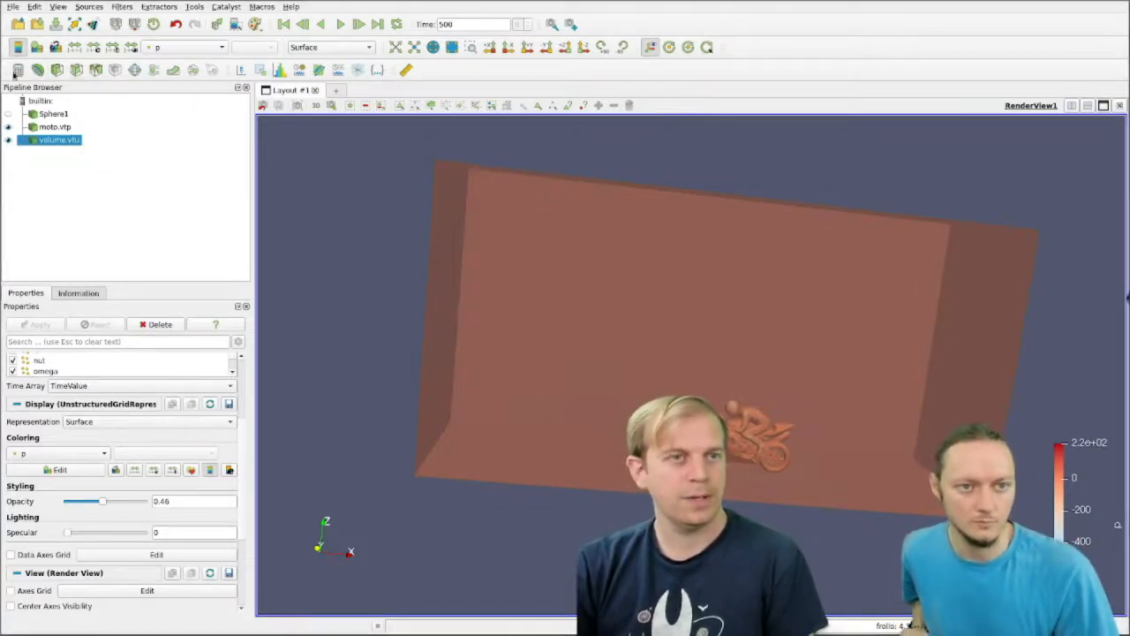
Step: Clip volume.vtu with a plane normal to the Z axis, keeping the default origin
left_click(63, 75)
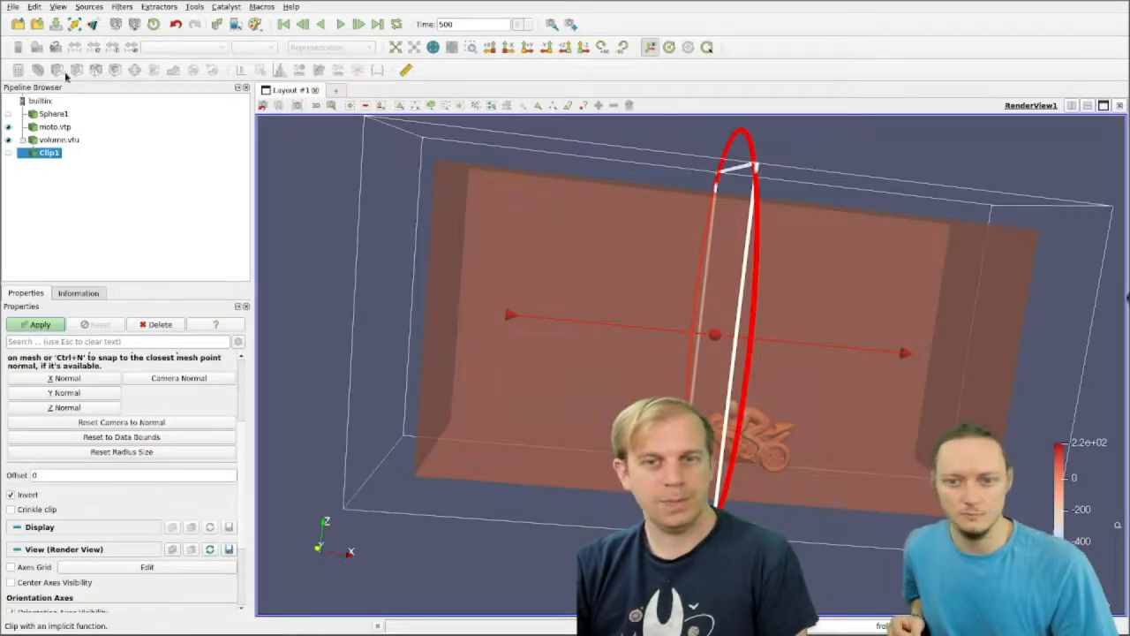
left_click_drag(912, 154, 951, 151)
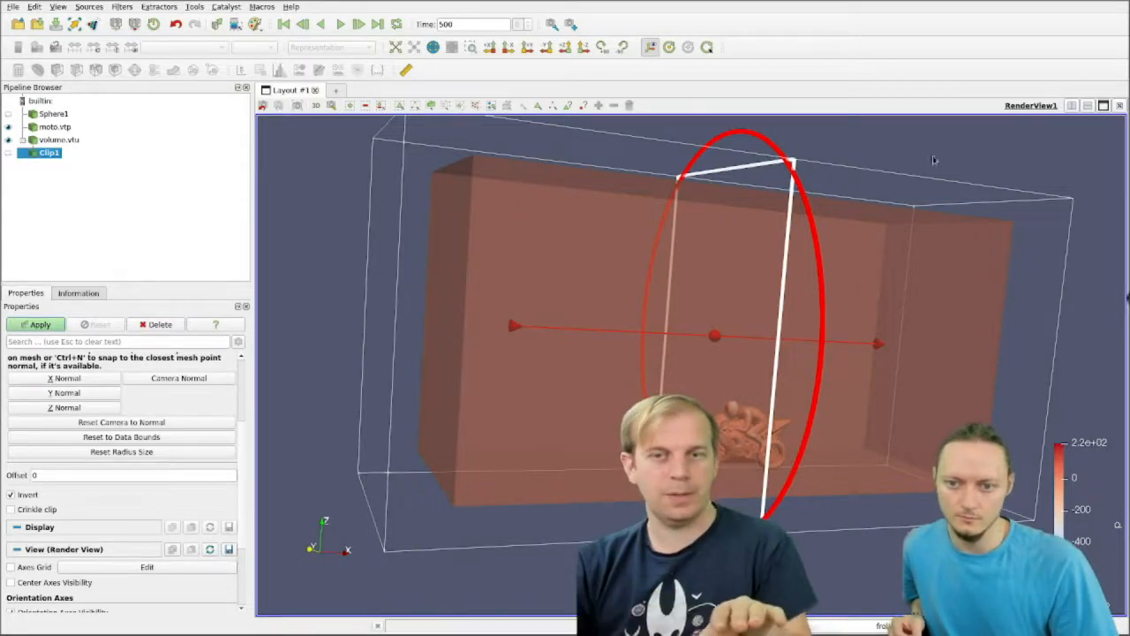
left_click(30, 410)
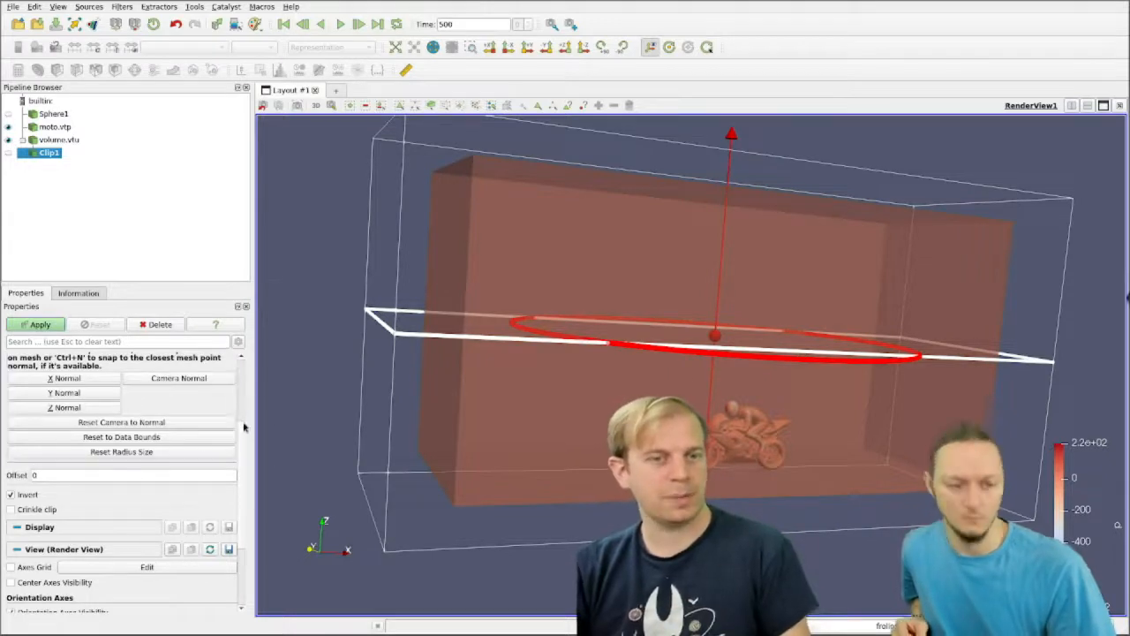
scroll(246, 400, "up", 3)
scroll(246, 400, "up", 2)
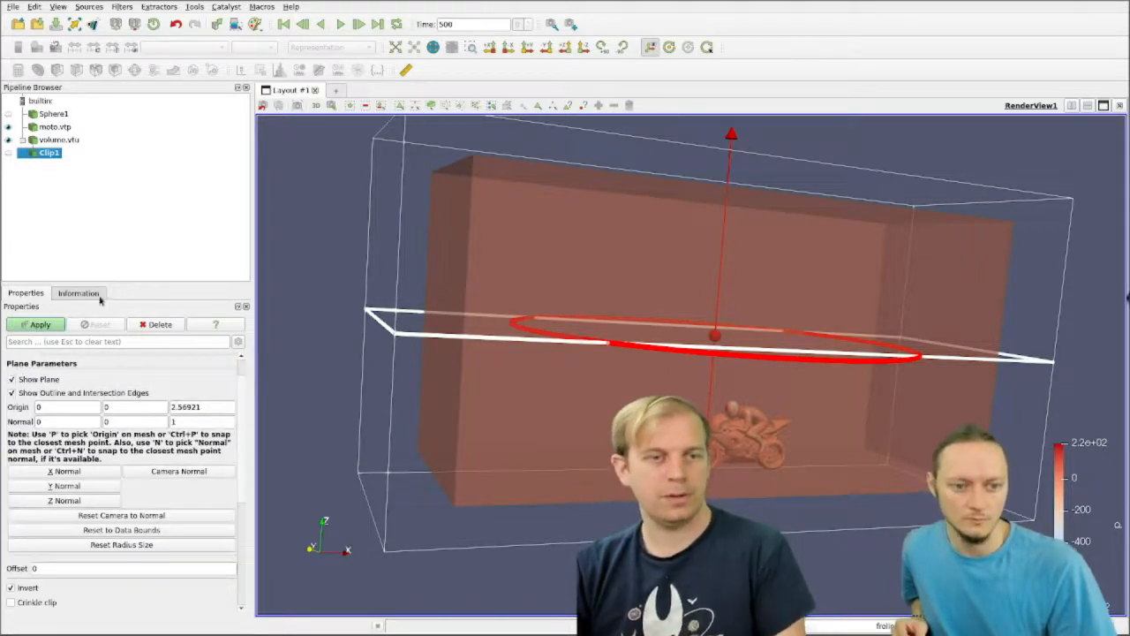
left_click(28, 327)
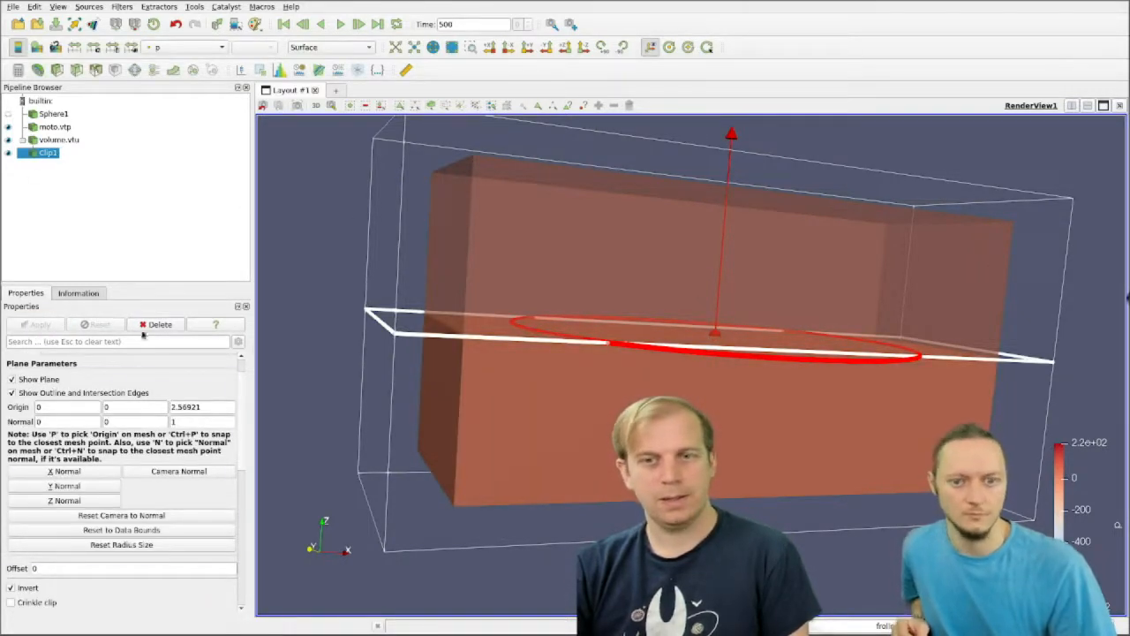
Step: Hide the clip's interactive plane and the original volume.vtu, leaving the clipped half displayed with moto.vtp
left_click(45, 382)
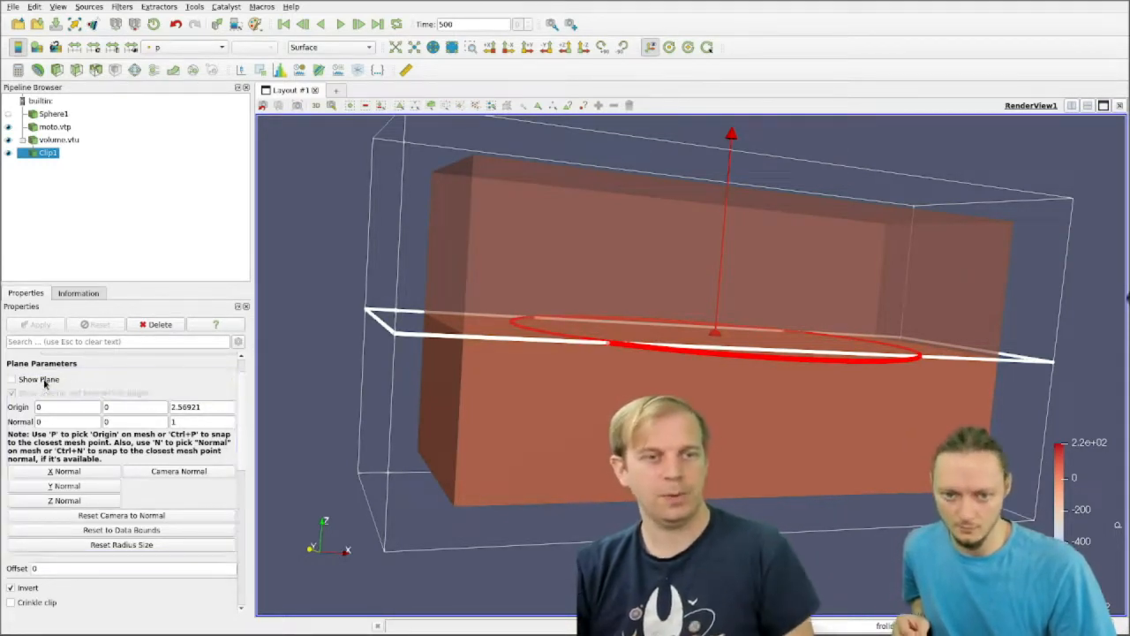
left_click_drag(746, 485, 572, 341)
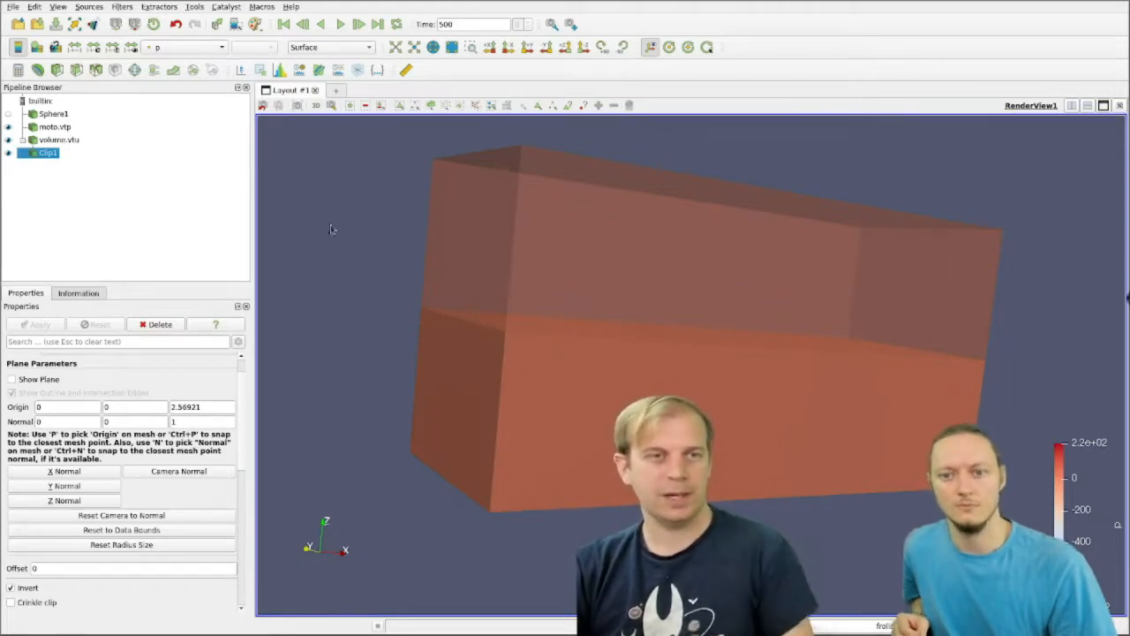
left_click(8, 140)
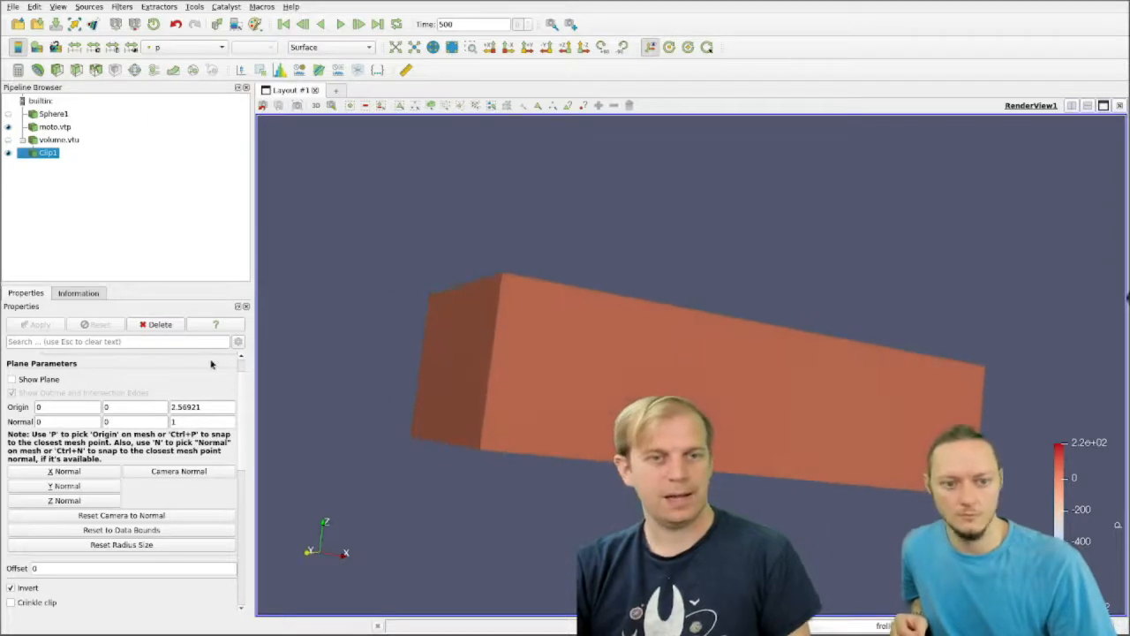
Step: Set the opacity of Clip1 to 0.43 so the motorcycle shows through it
scroll(241, 371, "up", 1)
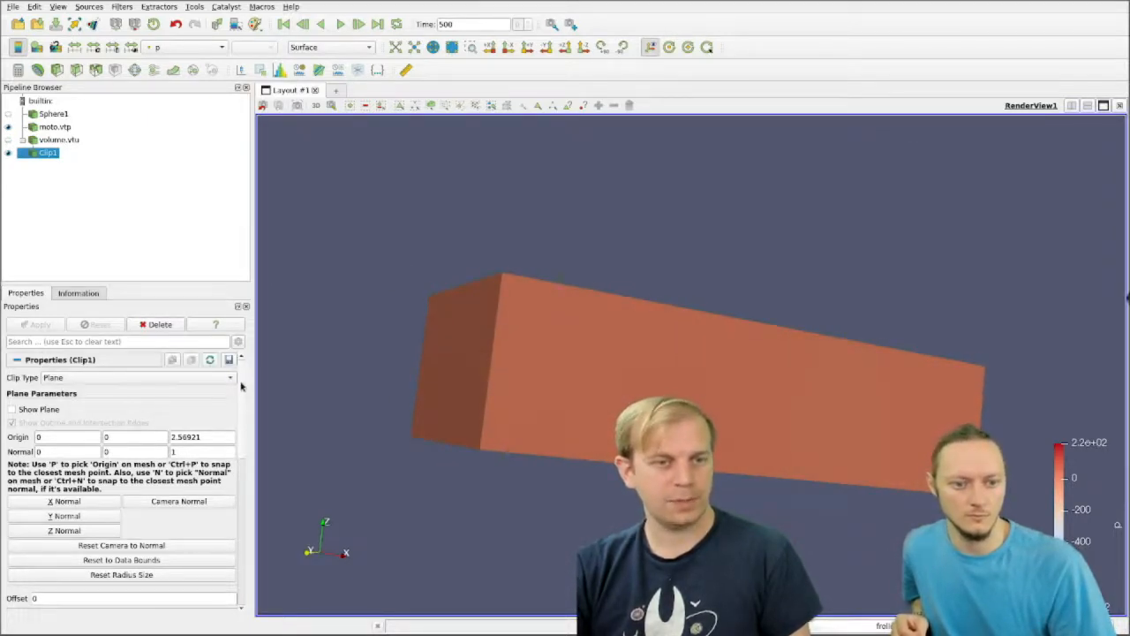
scroll(242, 611, "down", 6)
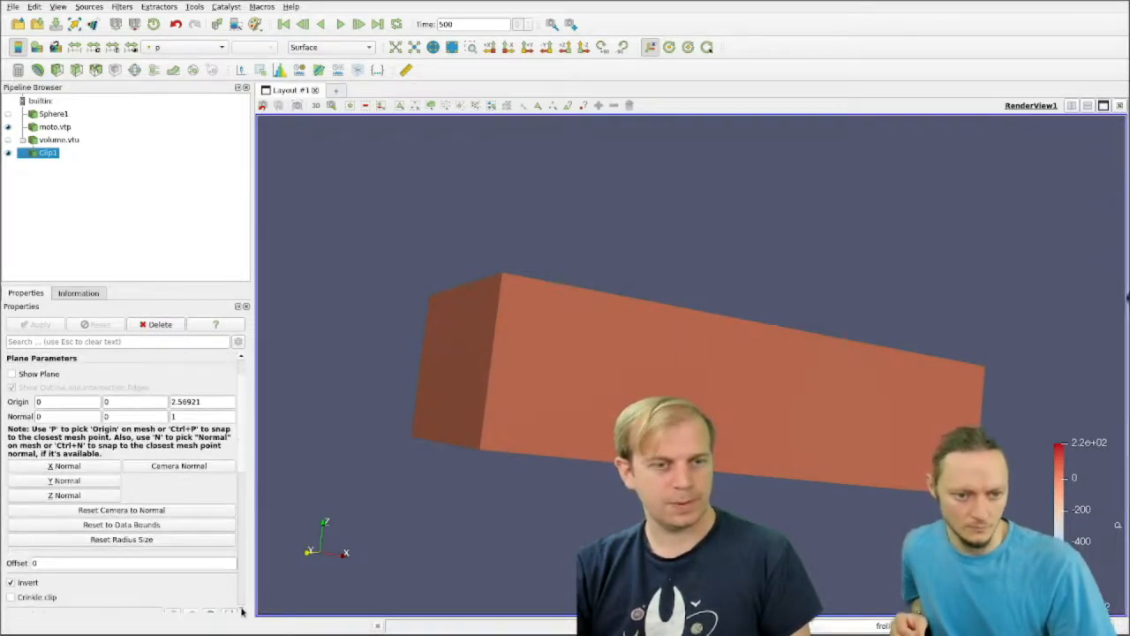
scroll(242, 611, "down", 1)
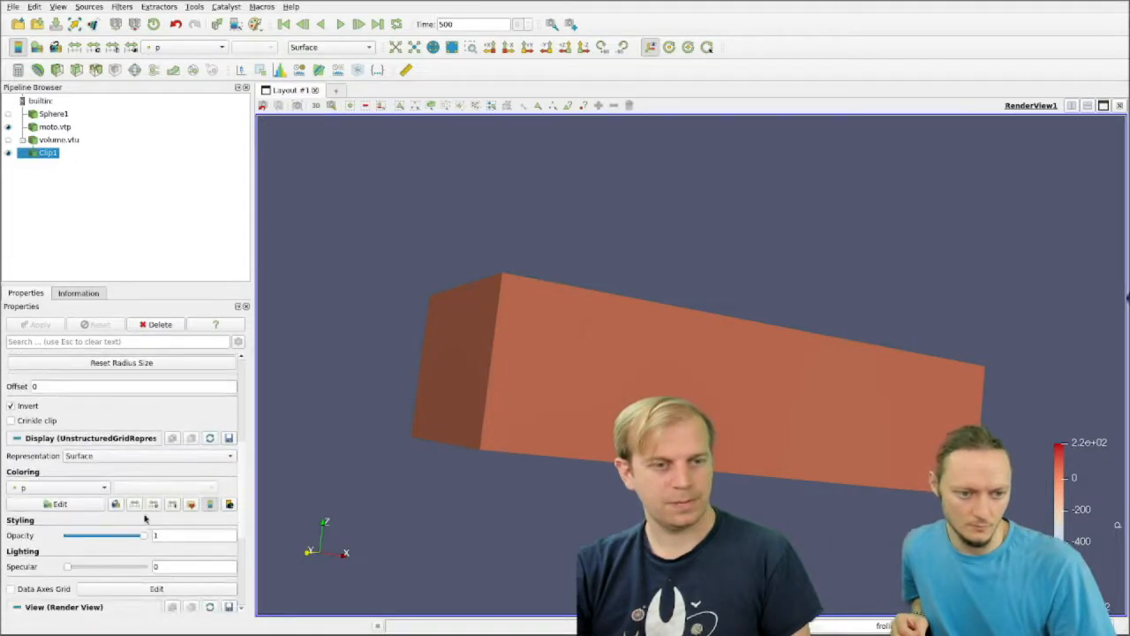
left_click_drag(103, 542, 99, 541)
left_click_drag(827, 336, 785, 345)
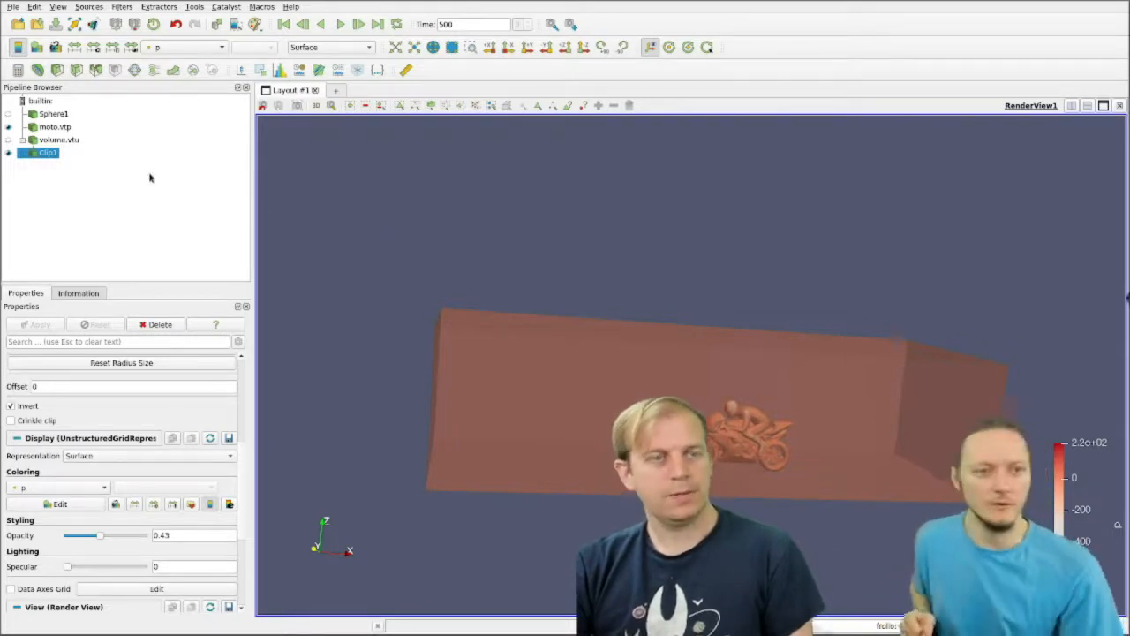
Step: Slice Clip1 with a plane normal to the Y axis, keeping the default origin
left_click(60, 141)
left_click(48, 154)
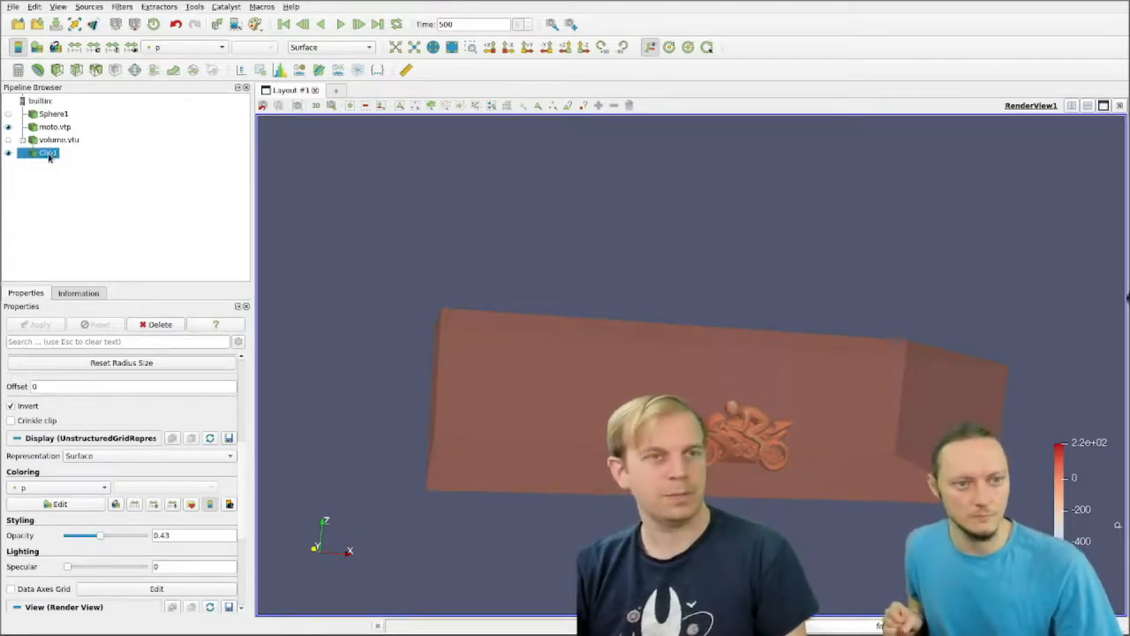
left_click(77, 70)
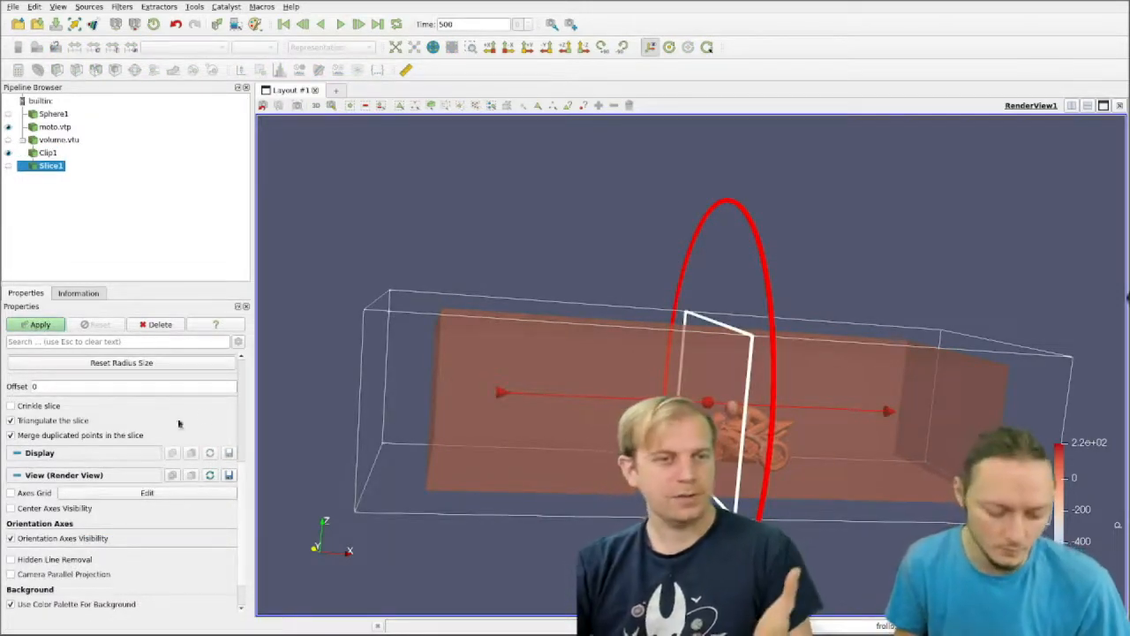
left_click_drag(242, 426, 242, 388)
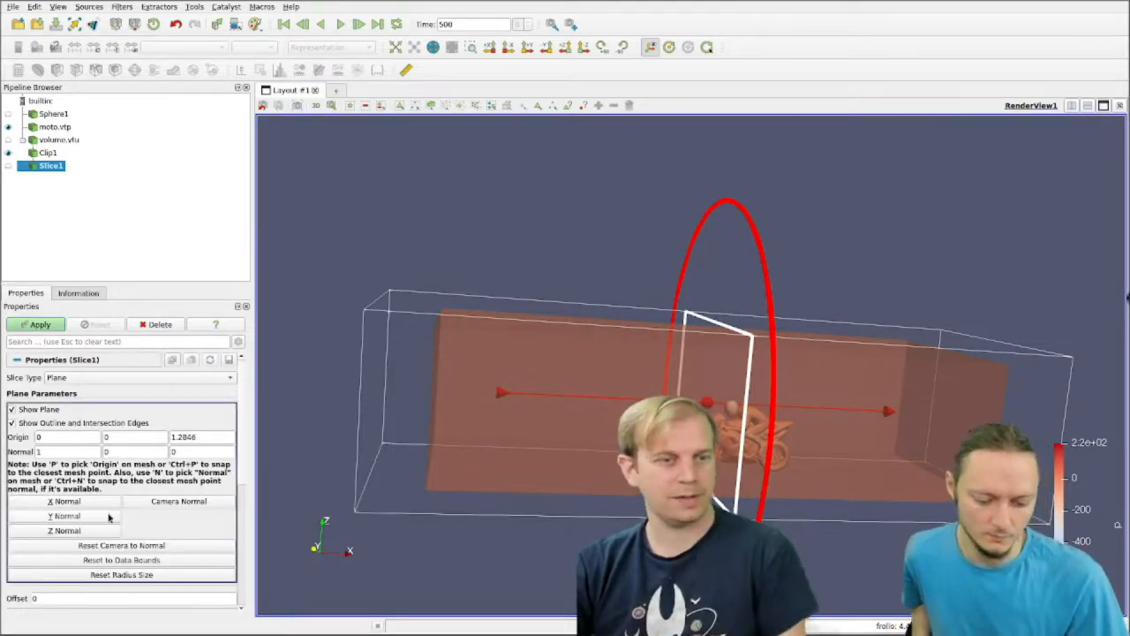
left_click(109, 516)
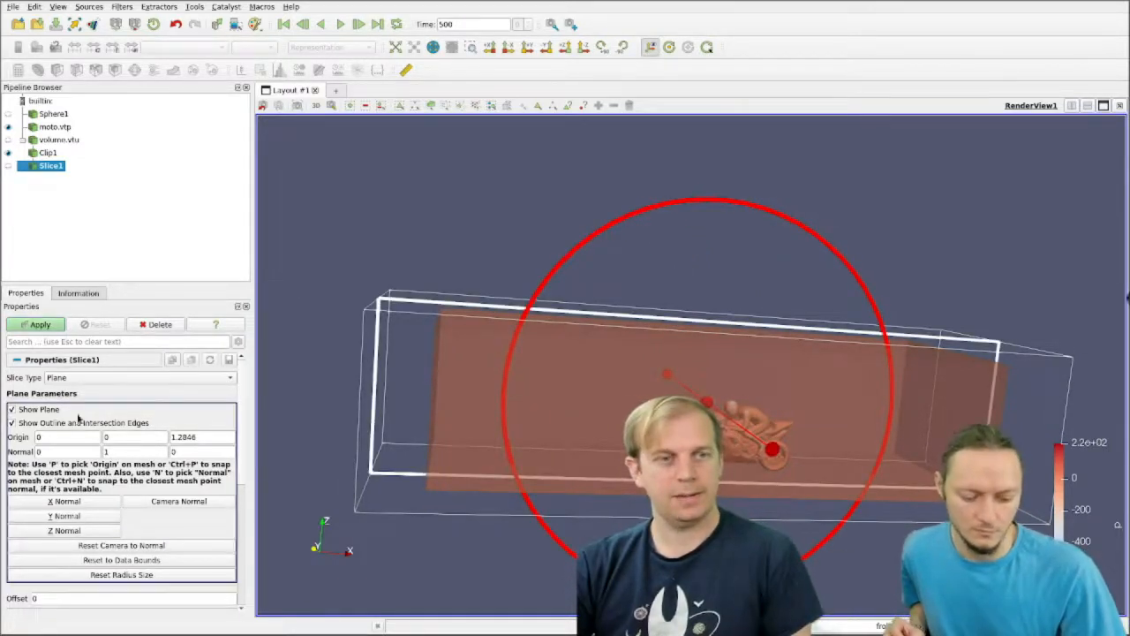
left_click(33, 325)
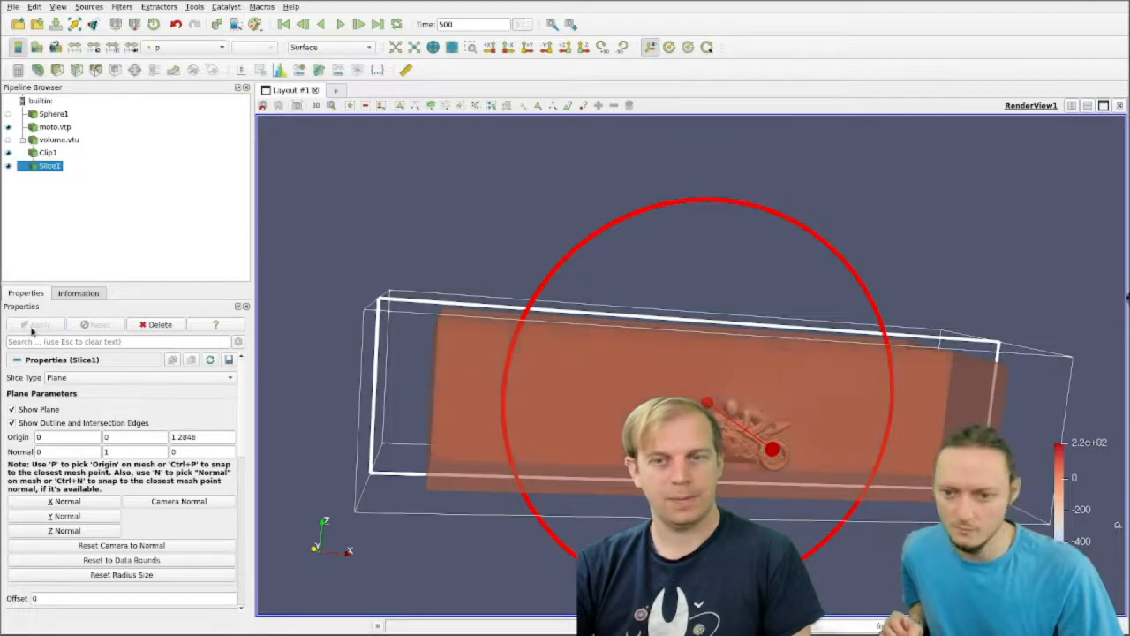
Step: Hide the slice's interactive plane and examine the pressure slice closely around the motorcycle and rider
left_click(12, 409)
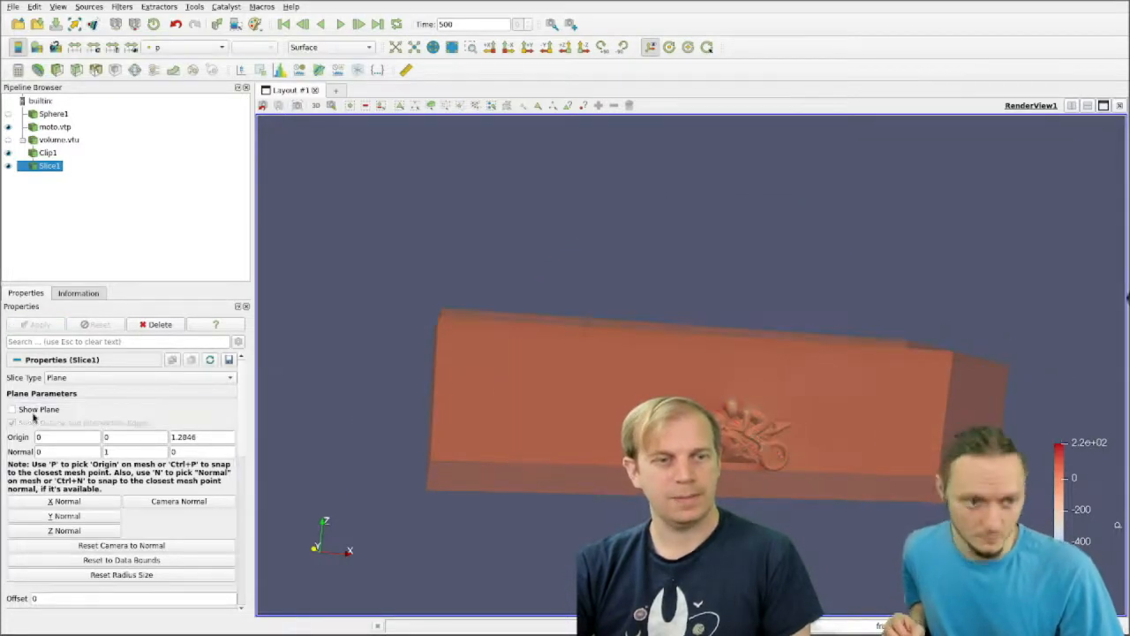
left_click_drag(861, 263, 806, 257)
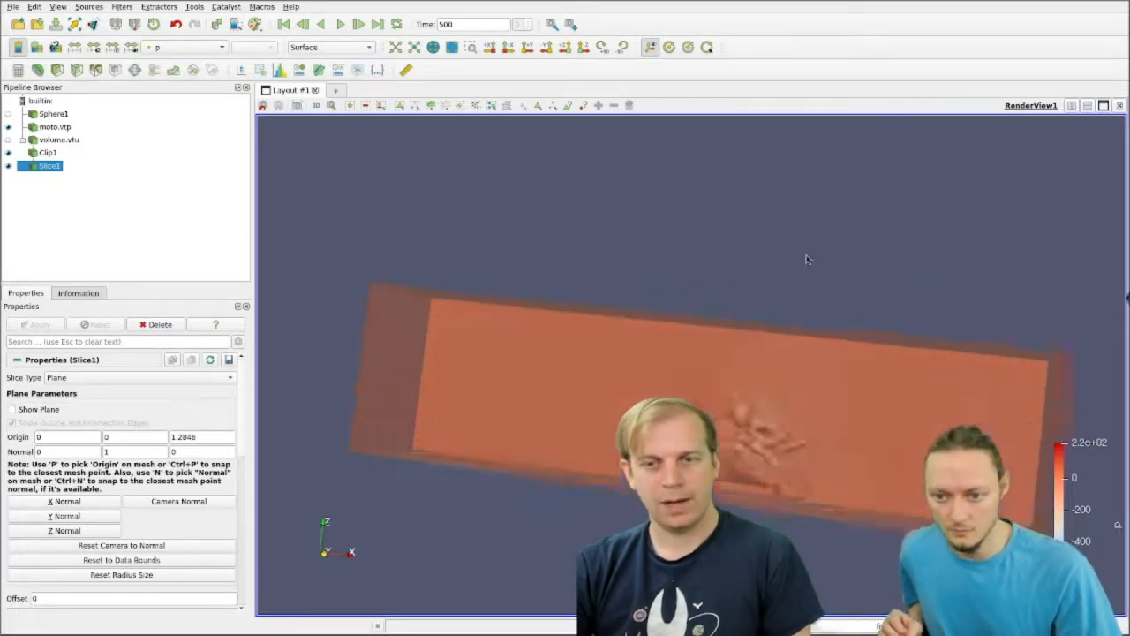
scroll(807, 257, "up", 5)
left_click_drag(923, 407, 858, 244)
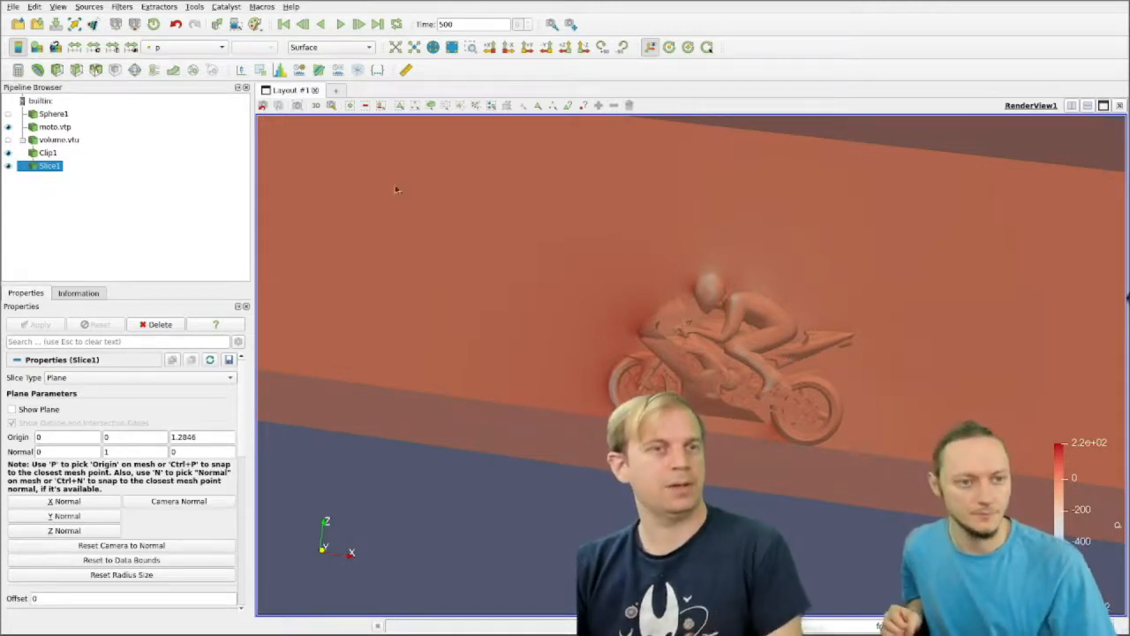
Step: Create a contour of Clip1 by the p array, using the default isosurface value
left_click(49, 153)
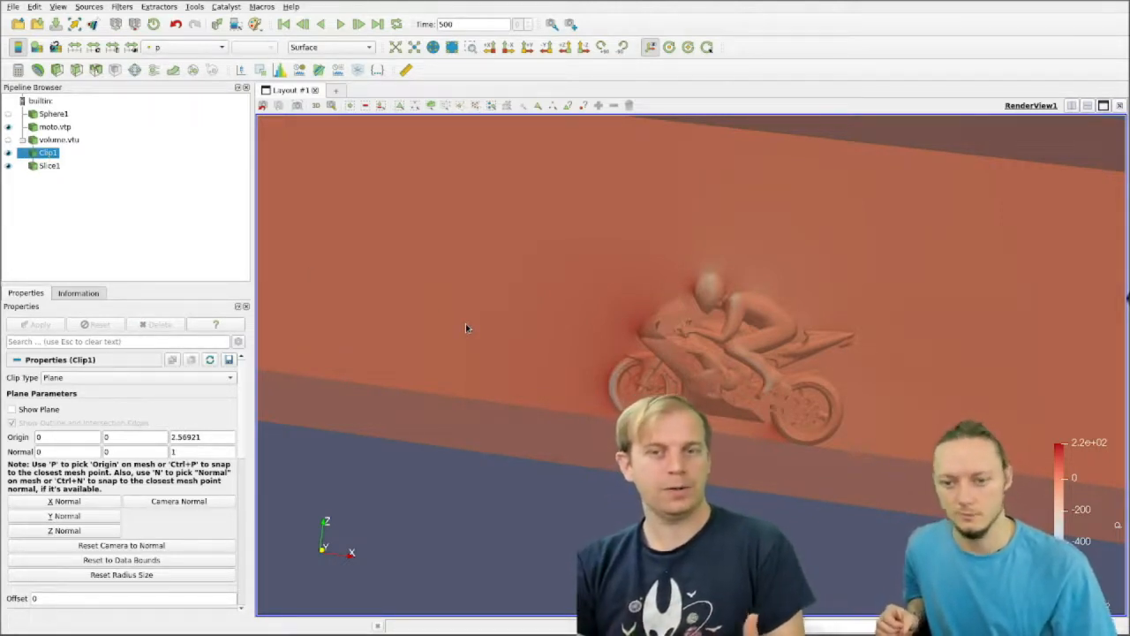
left_click(40, 70)
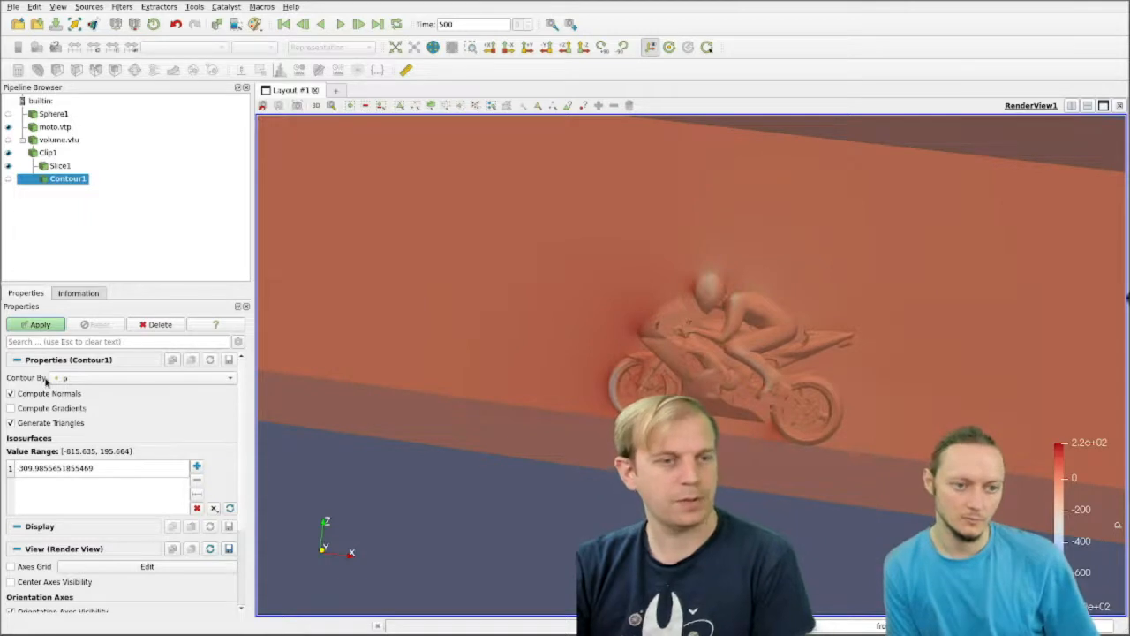
left_click(137, 380)
left_click(138, 380)
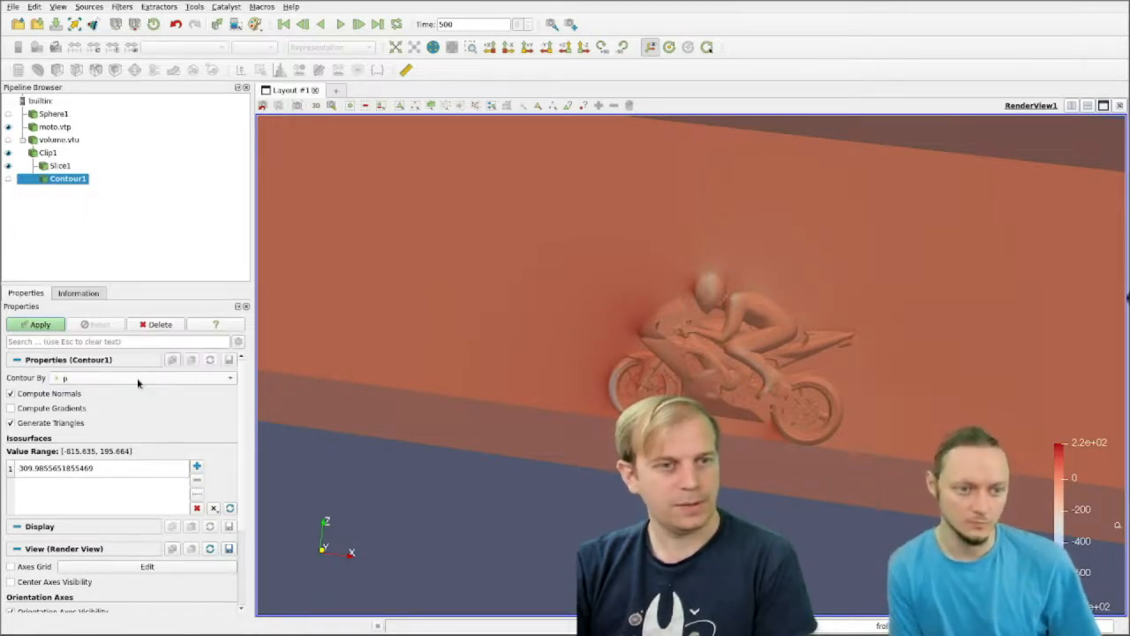
scroll(229, 428, "down", 2)
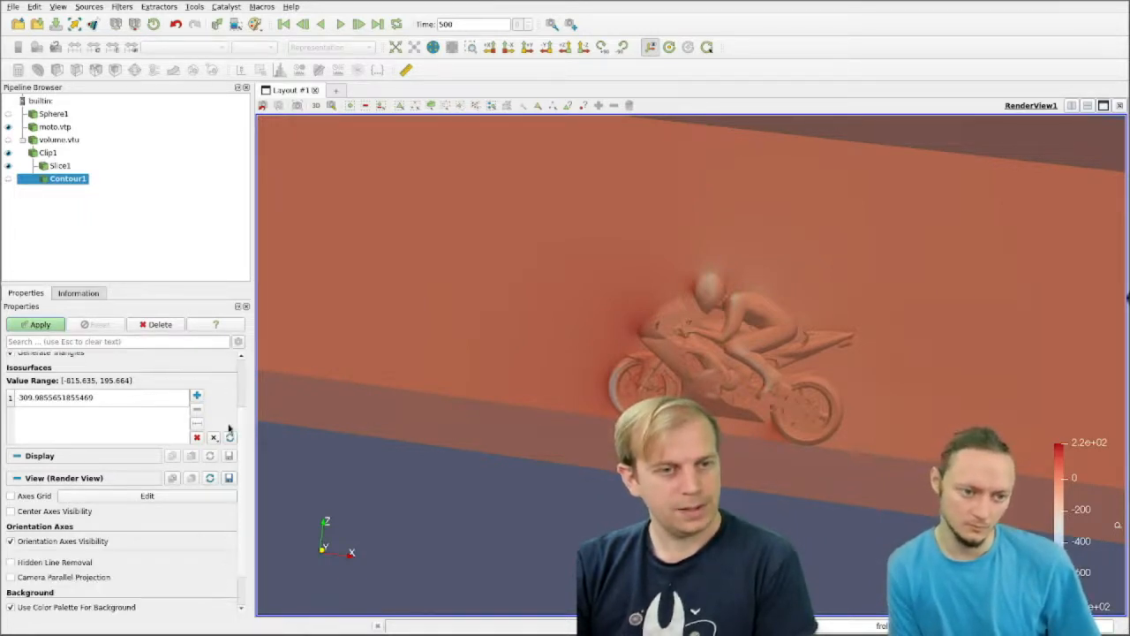
left_click(39, 325)
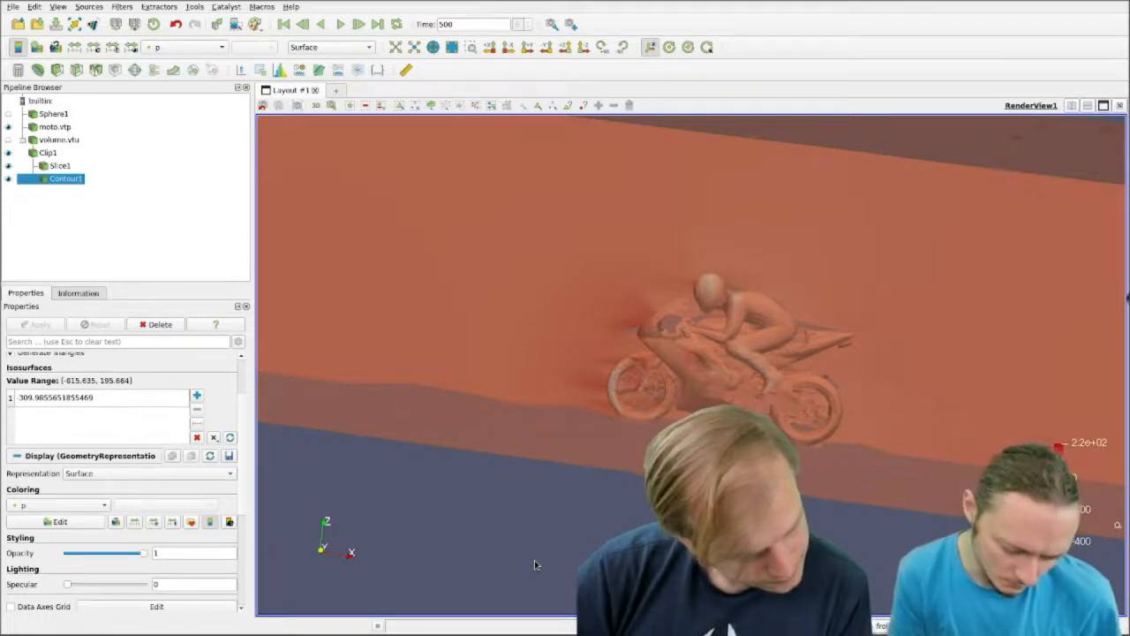
Step: Hide Slice1 in the render view, keeping Clip1, Contour1 and moto.vtp displayed
mouse_move(530, 560)
left_mouse_down()
mouse_move(544, 549)
mouse_move(549, 560)
left_mouse_up()
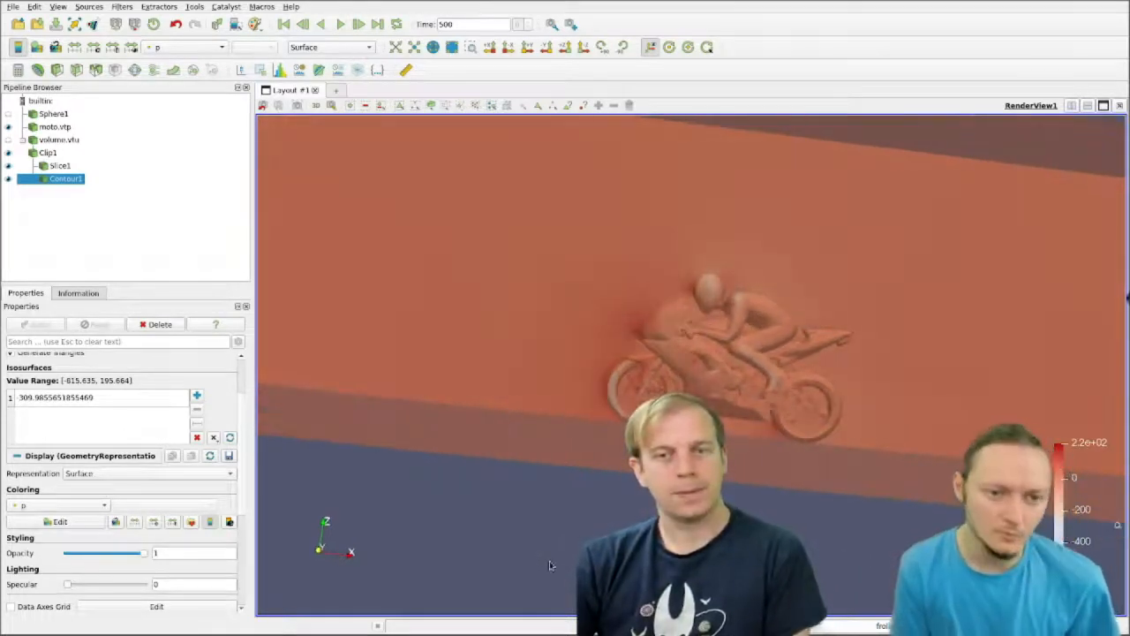
left_click(8, 166)
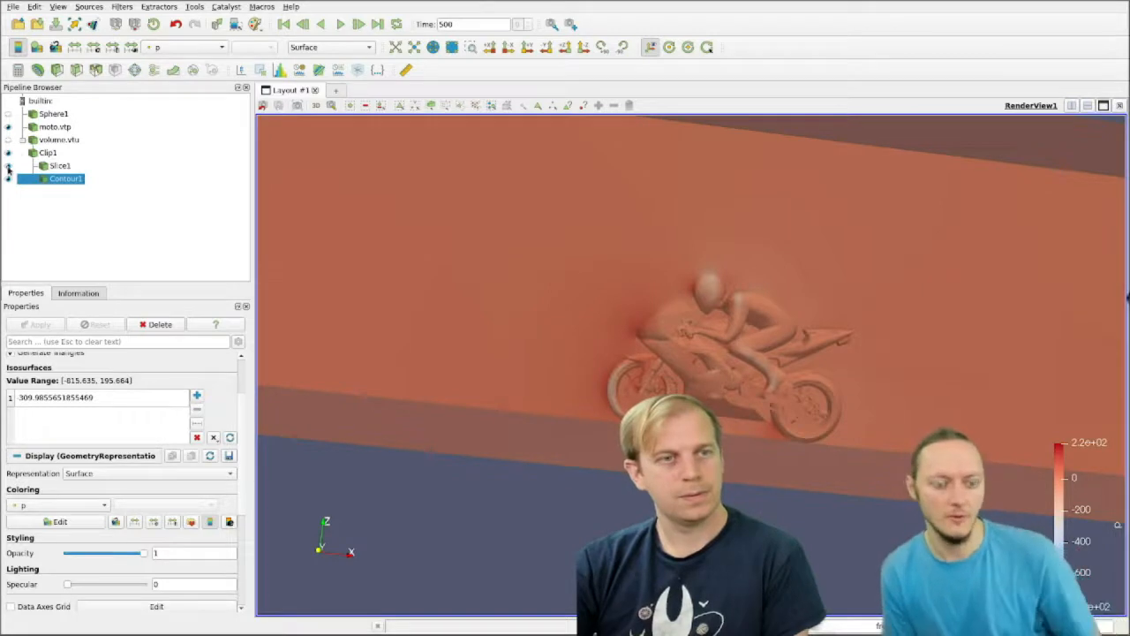
left_click(8, 166)
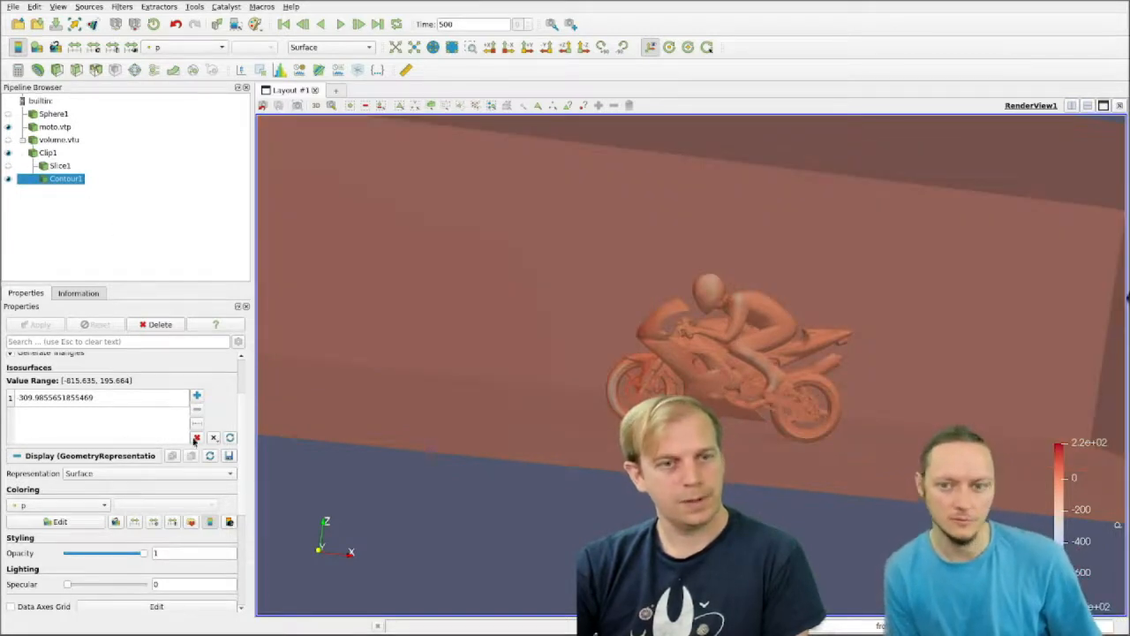
Step: Replace Contour1's isosurface value with a range of ten values from -815.635 to 195.664 and apply it
left_click(195, 438)
left_click(198, 425)
left_click(126, 620)
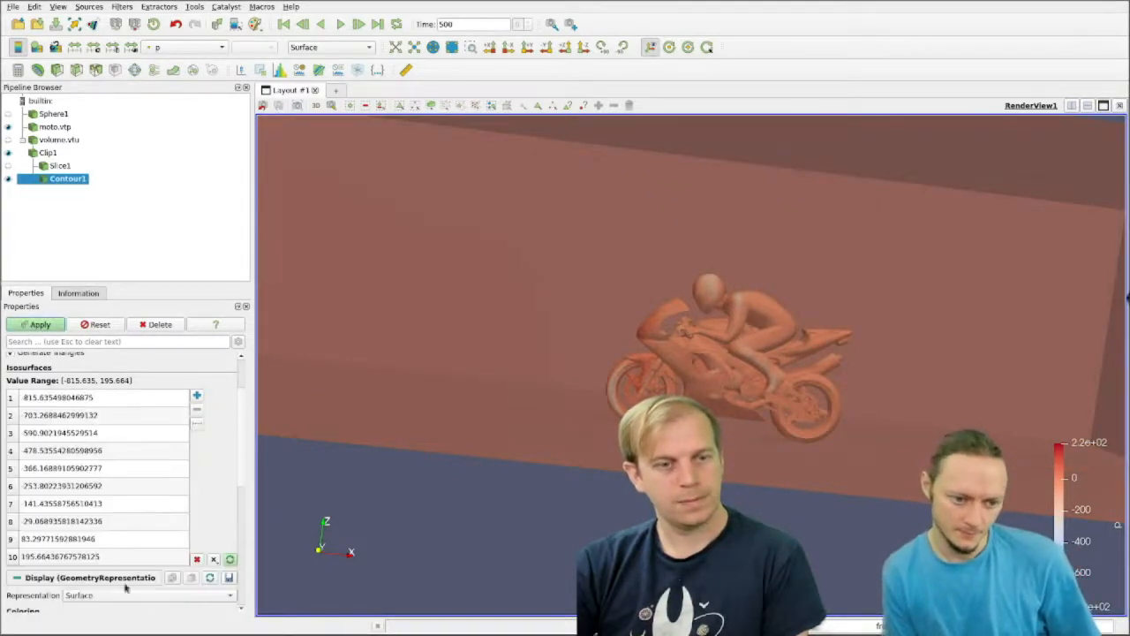
left_click(40, 324)
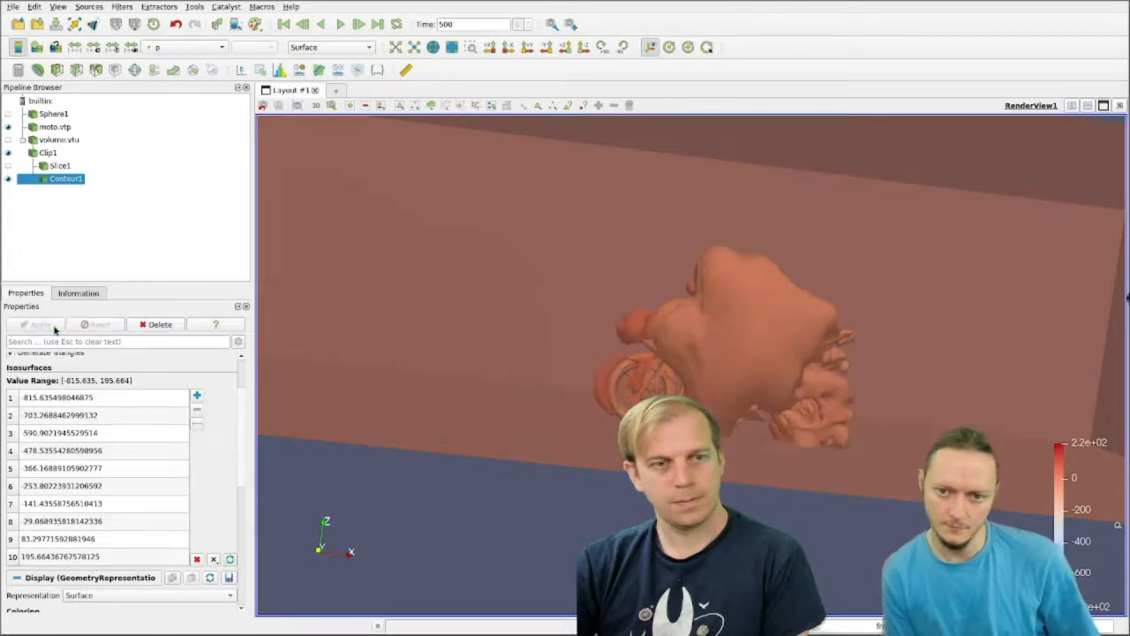
left_click_drag(866, 489, 834, 471)
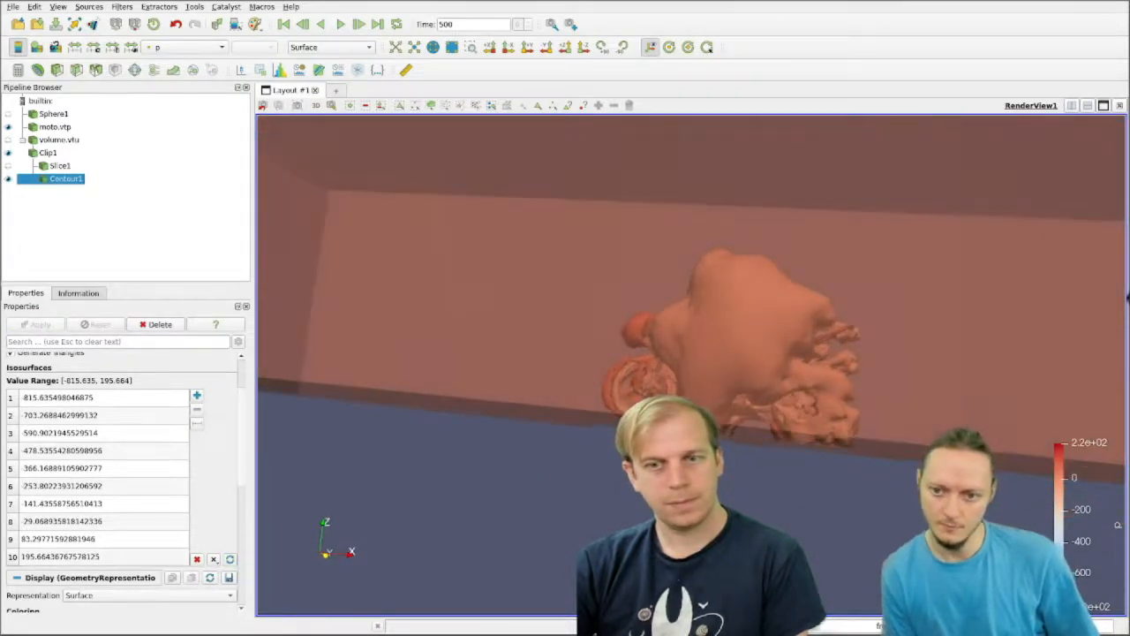
scroll(181, 418, "up", 3)
scroll(237, 572, "down", 1)
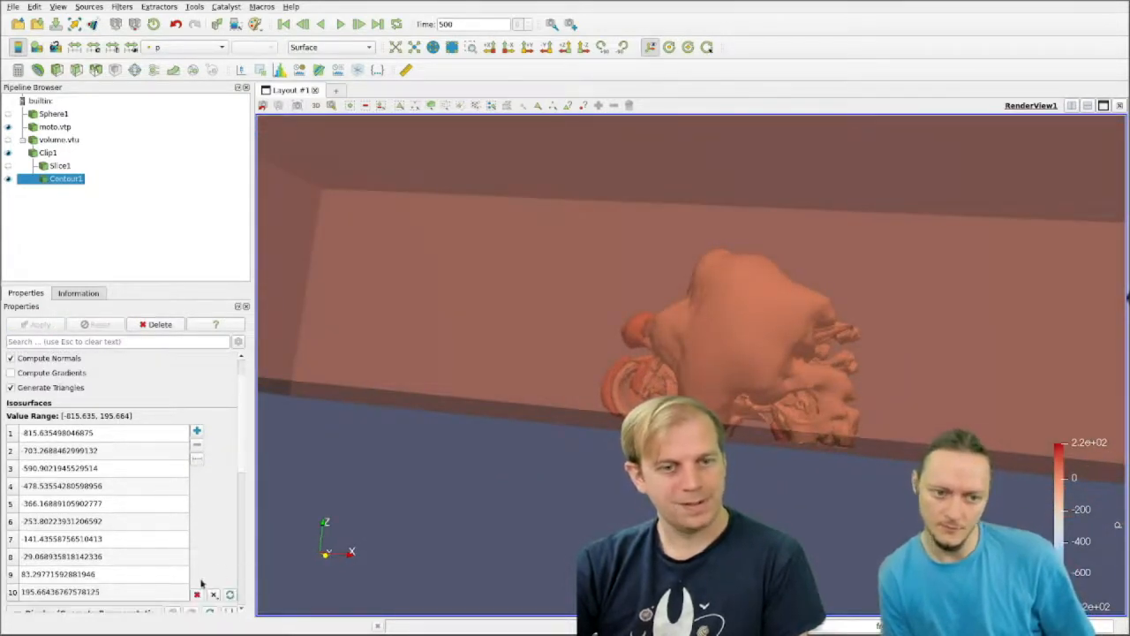
Step: Switch Contour1 to the omega array, clearing its isosurfaces and generating ten values from -815.635 to 195.664
left_click(197, 597)
scroll(147, 376, "up", 1)
left_click(147, 376)
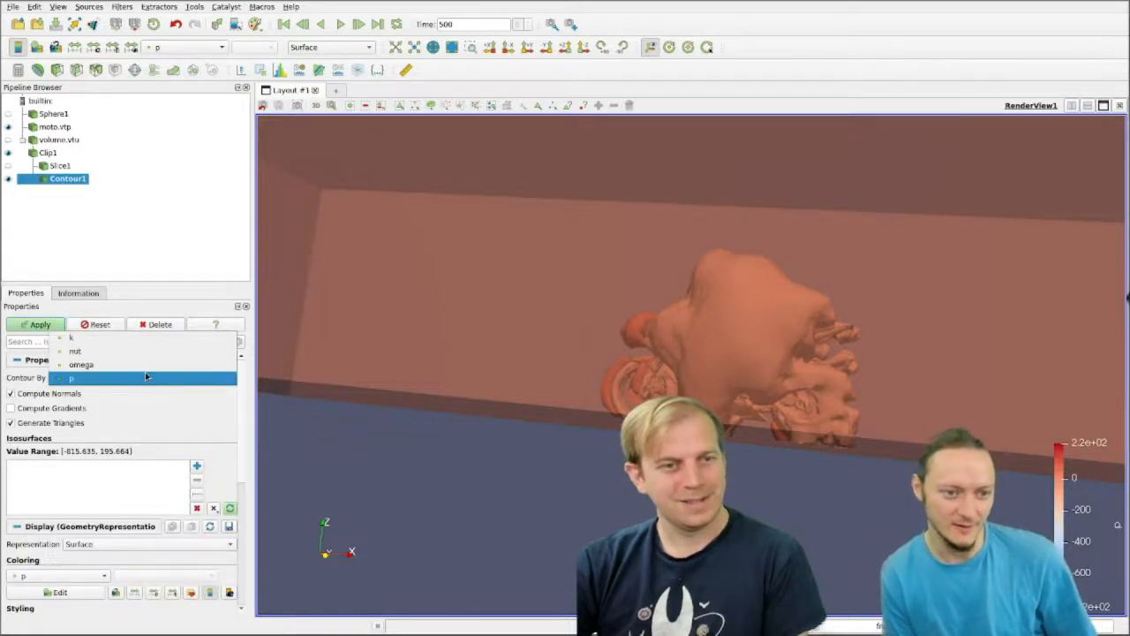
left_click(145, 365)
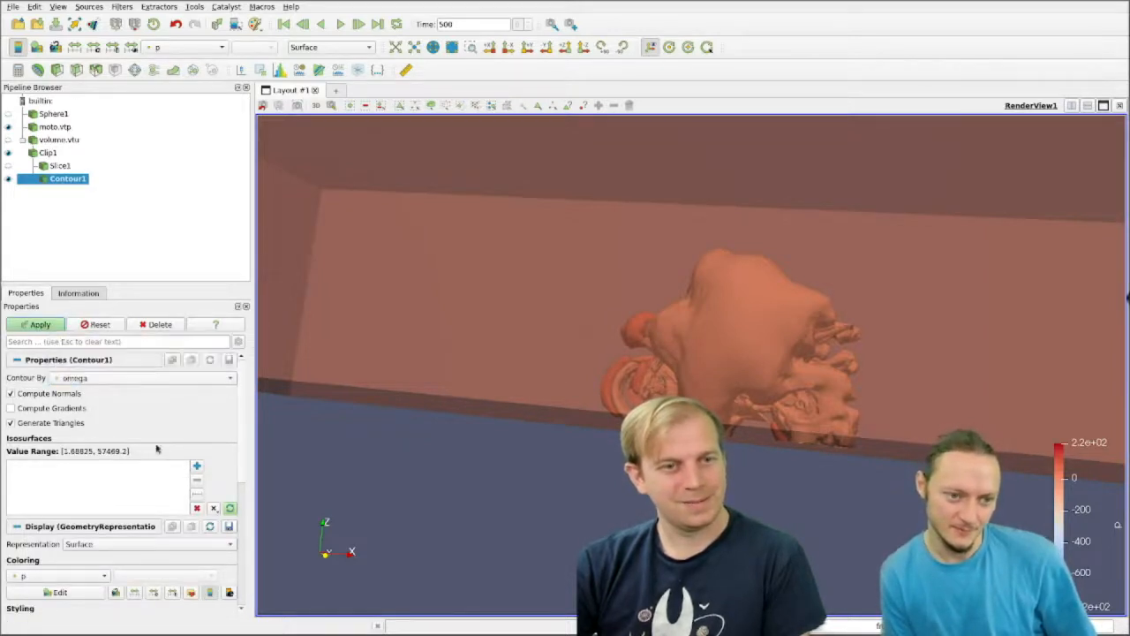
left_click(196, 494)
left_click(129, 621)
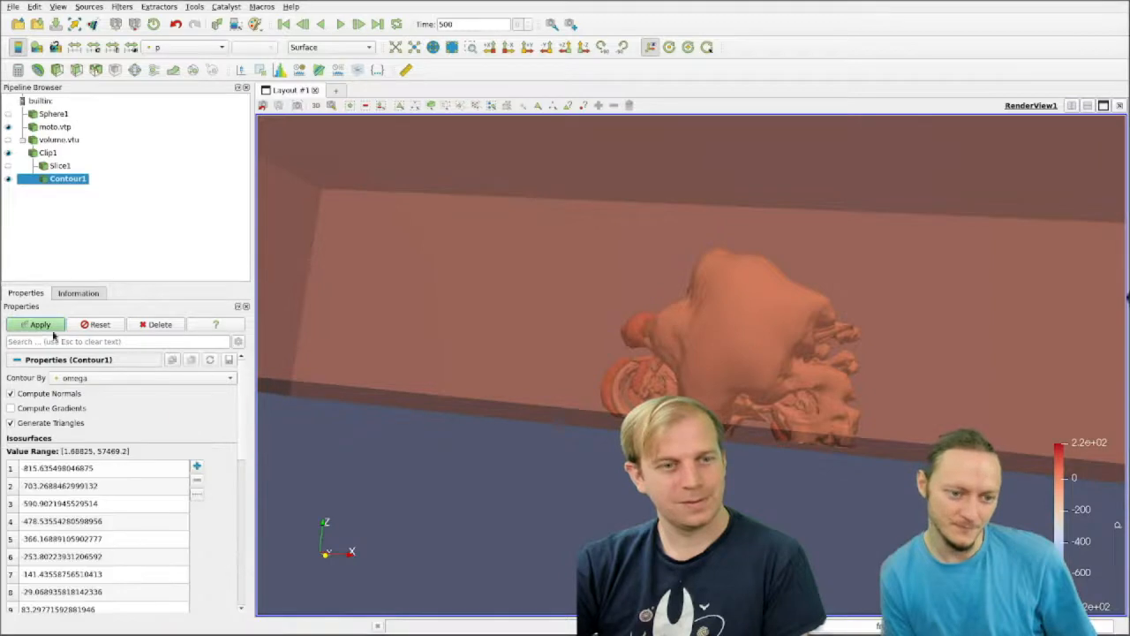
left_click(42, 324)
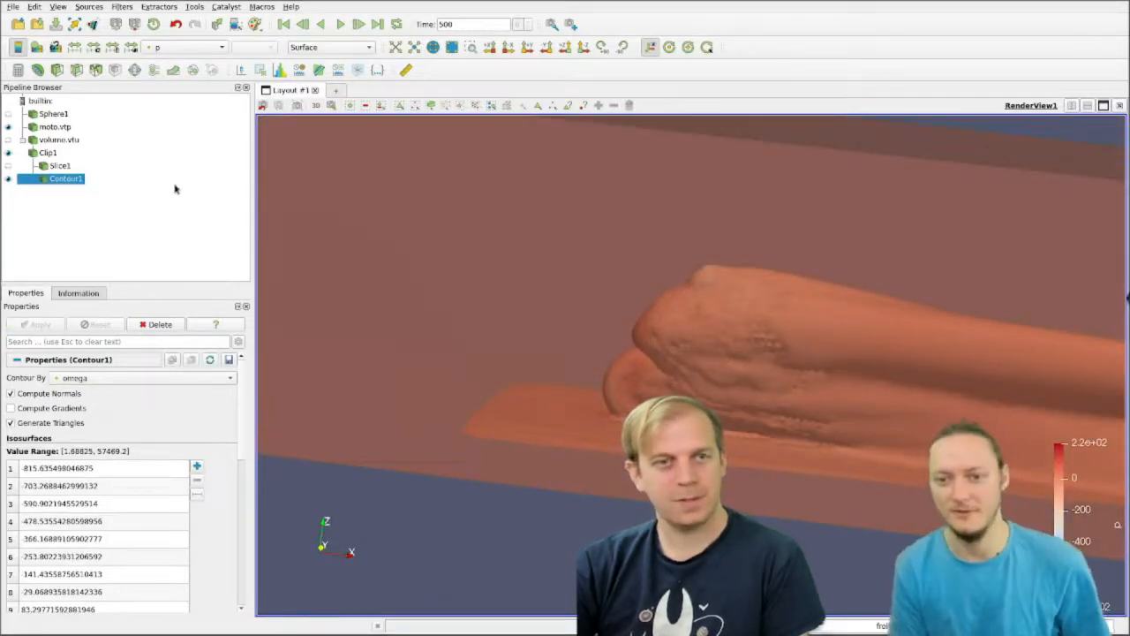
left_click_drag(345, 306, 355, 306)
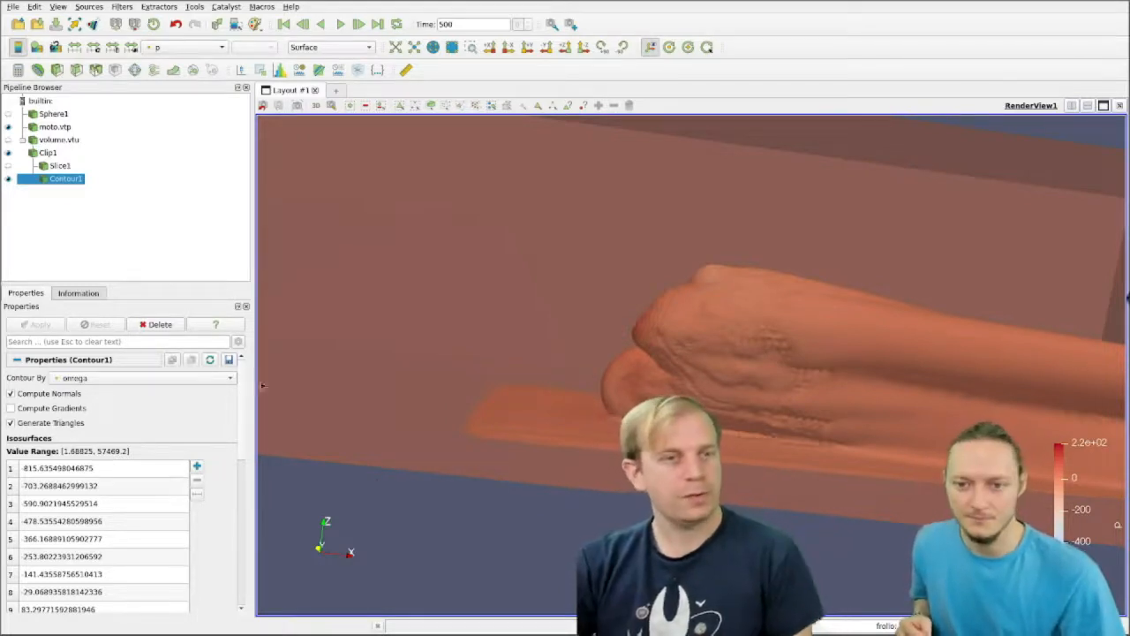
Step: Set the opacity of Contour1 to 0.2 and view the motorcycle through the contour
left_click_drag(243, 382, 248, 475)
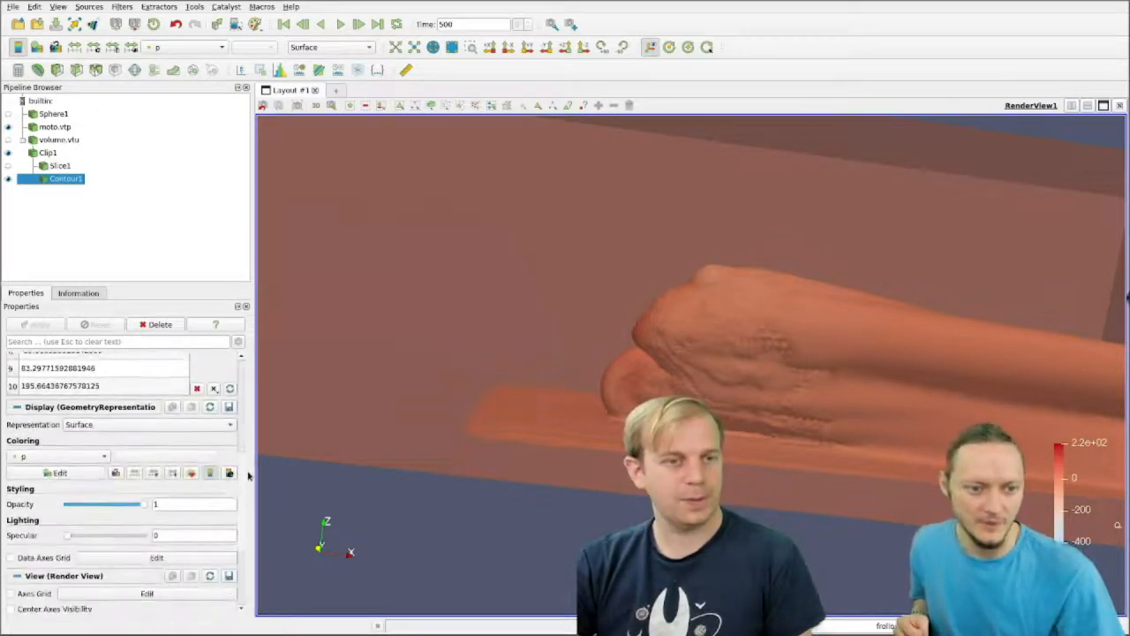
left_click_drag(121, 506, 85, 506)
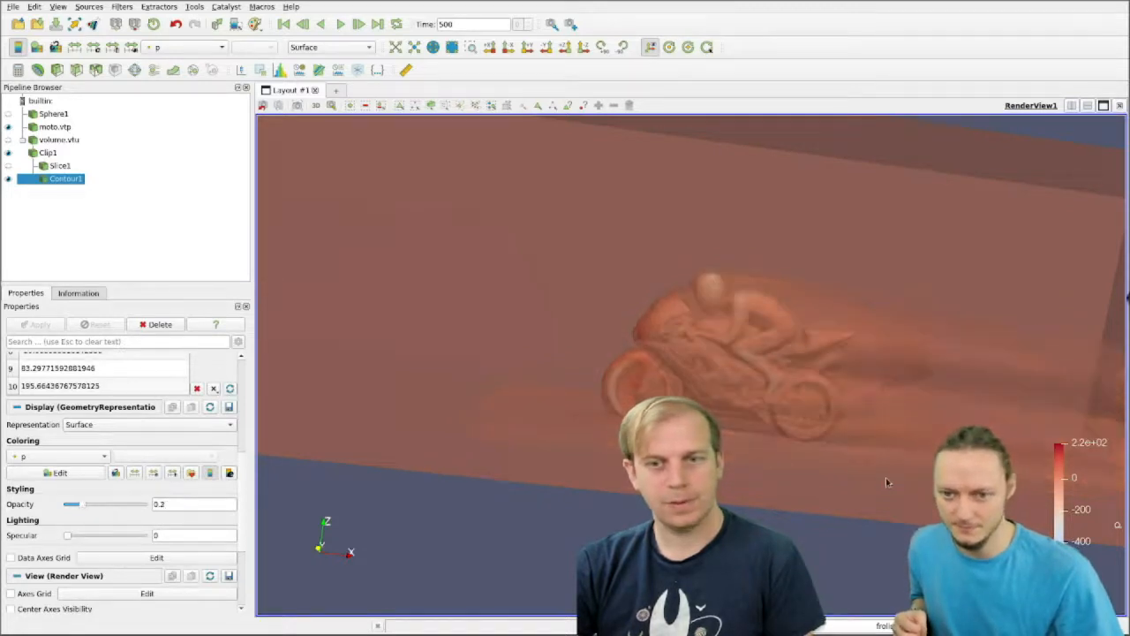
left_click_drag(887, 481, 803, 459)
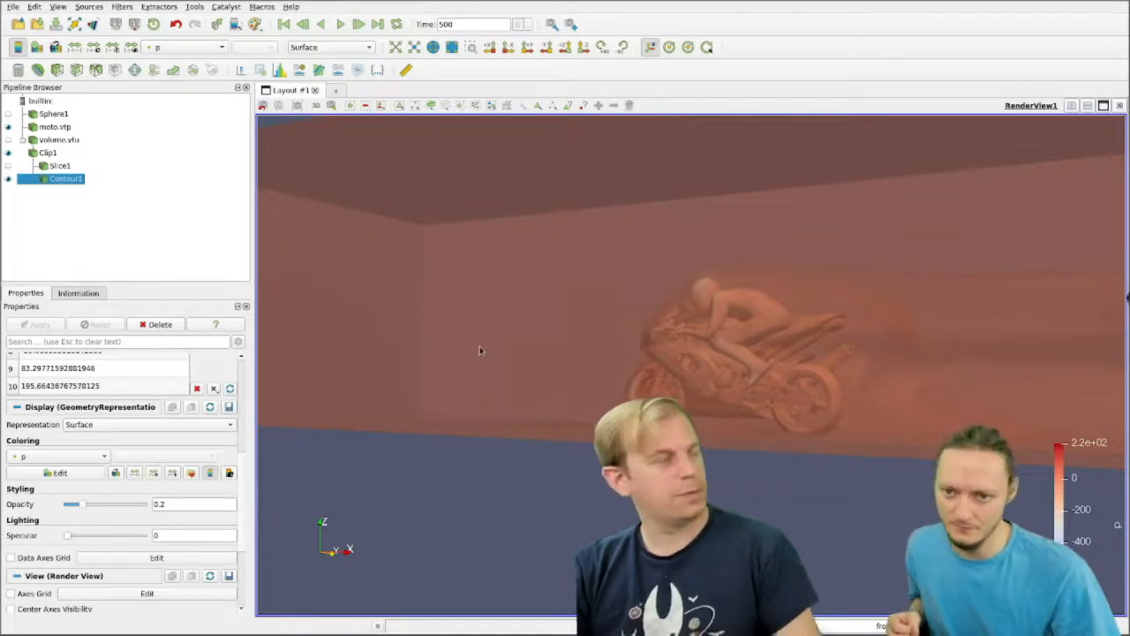
left_click_drag(600, 369, 620, 367)
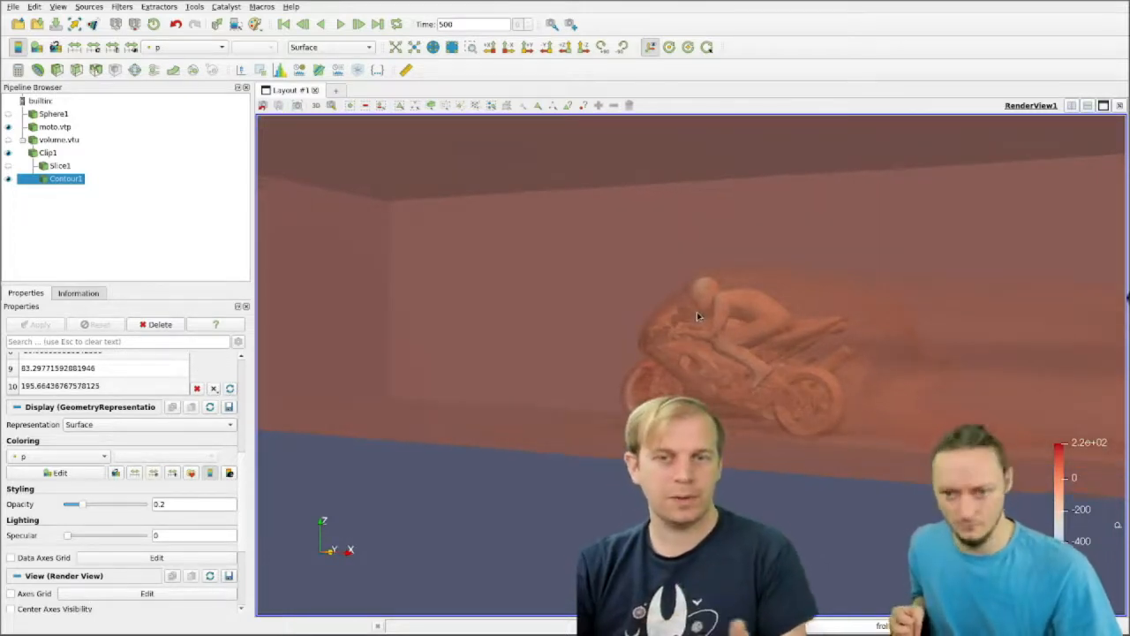
Step: Hide Clip1 and inspect the translucent omega contour around the motorcycle and its wake
left_click(8, 155)
scroll(883, 318, "up", 2)
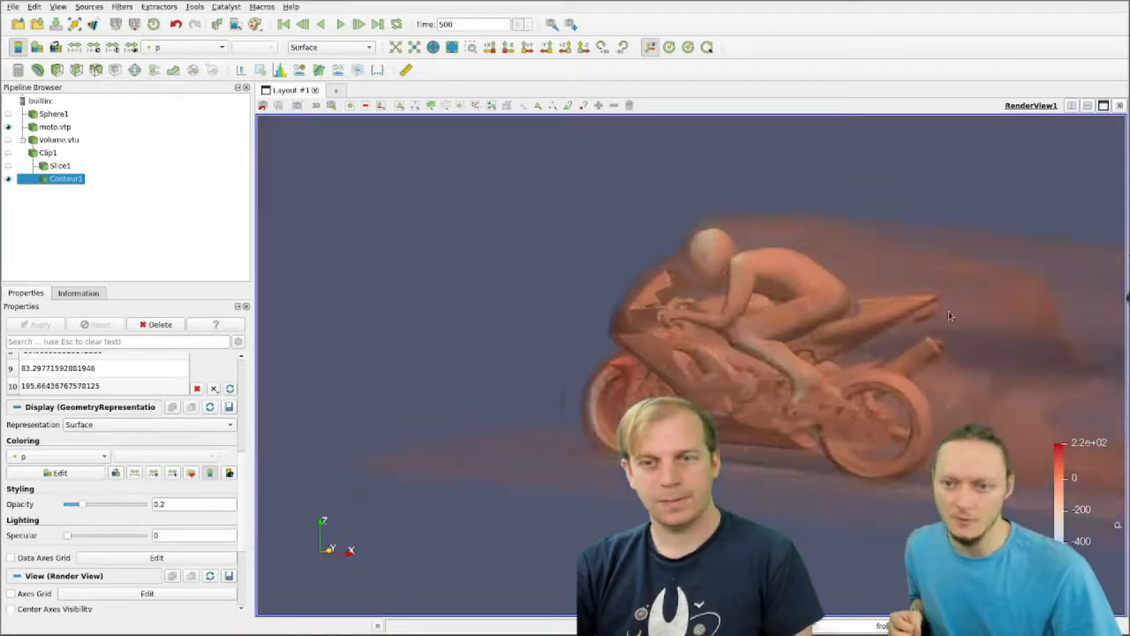
middle_click_drag(947, 309, 873, 302)
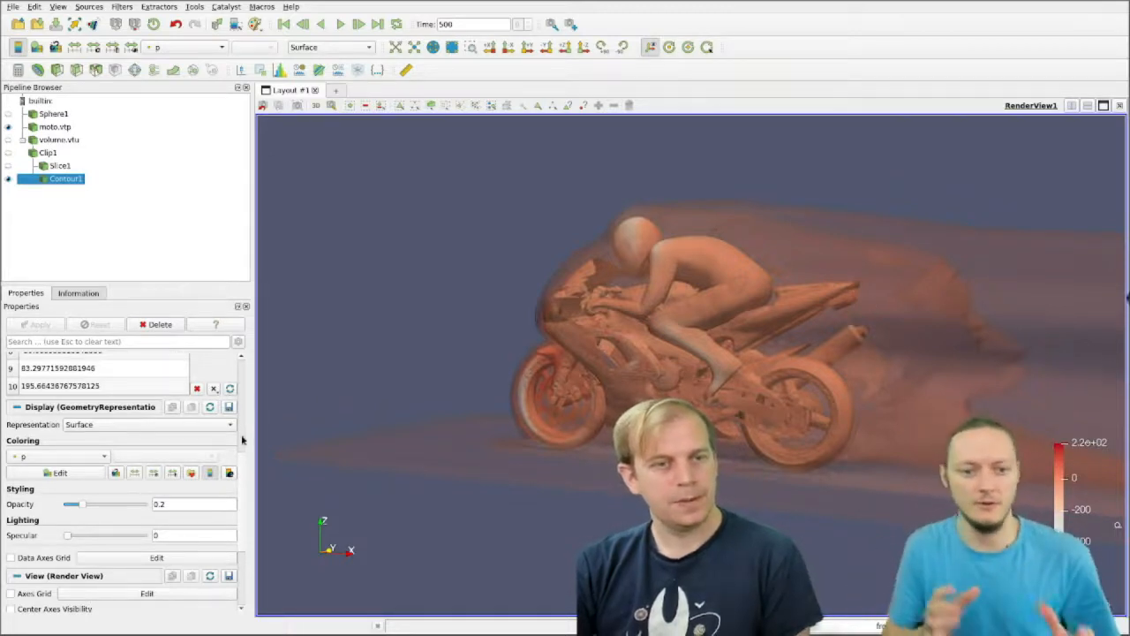
scroll(241, 432, "up", 5)
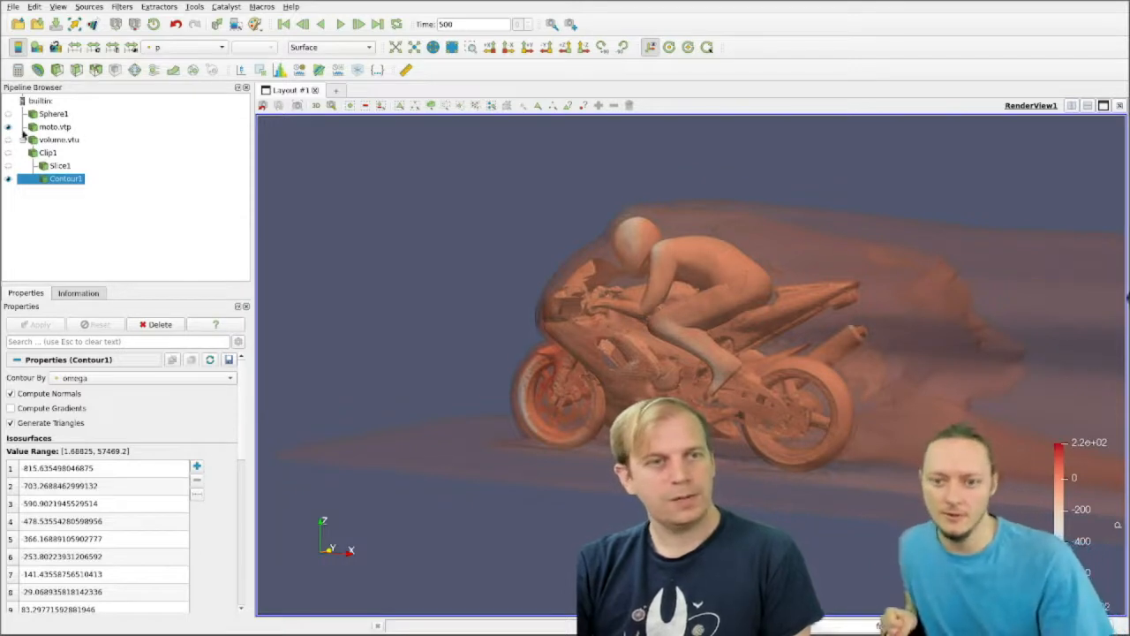
left_click_drag(615, 280, 637, 289)
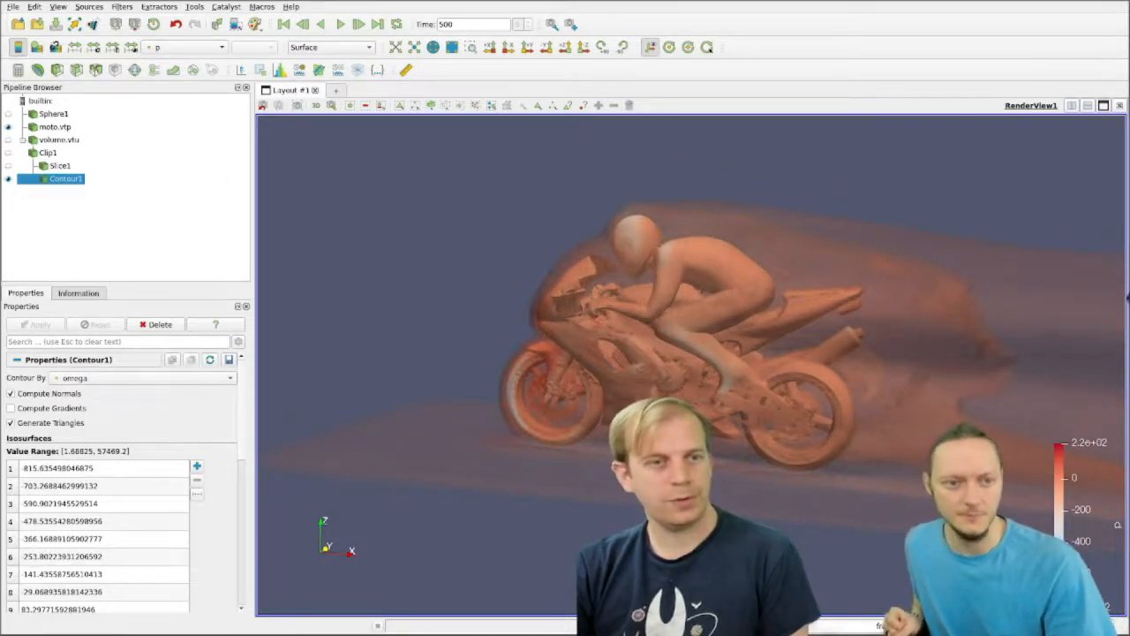
left_click(55, 127)
left_click(205, 53)
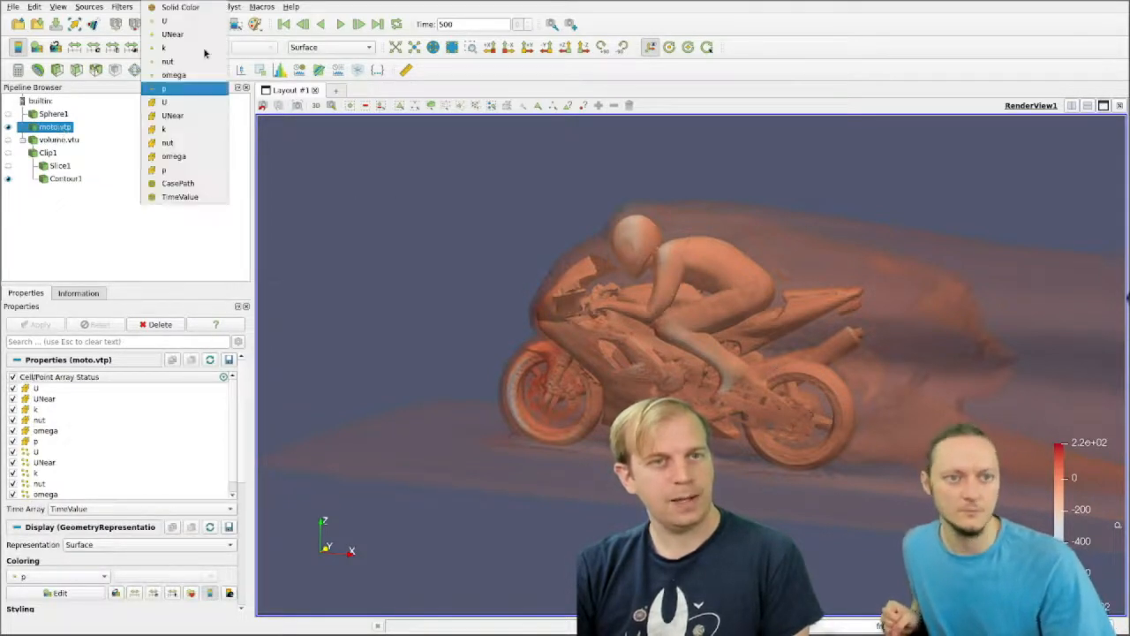
left_click(104, 276)
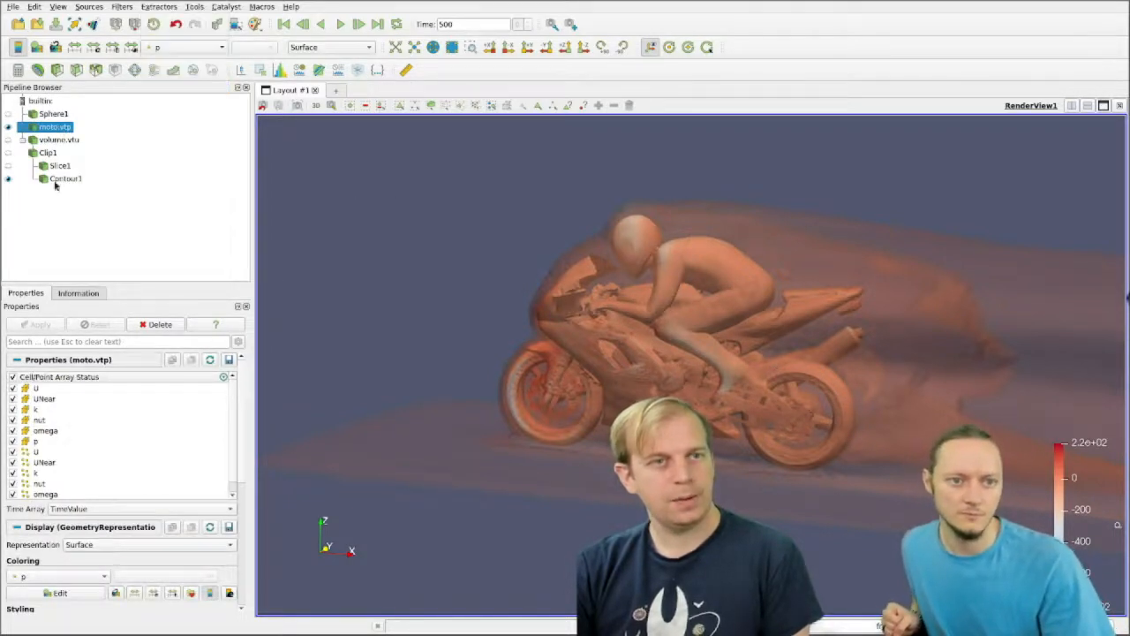
Step: Show Slice1 together with Contour1 and moto.vtp in the render view
left_click(9, 166)
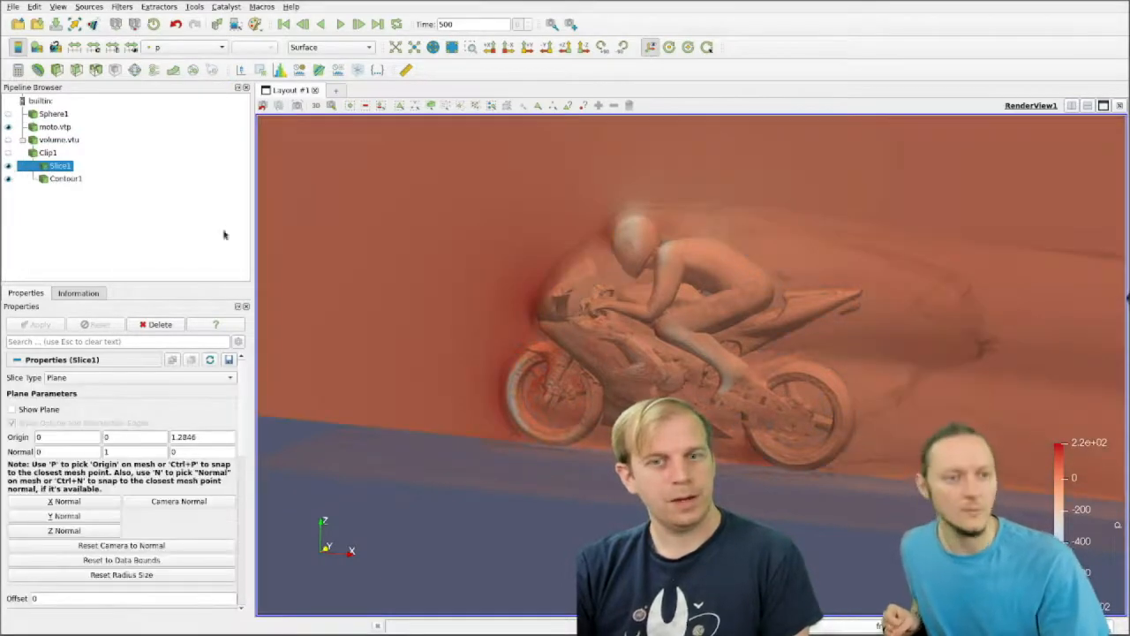
scroll(497, 234, "down", 3)
mouse_move(506, 243)
left_mouse_down()
mouse_move(679, 262)
mouse_move(521, 238)
left_mouse_up()
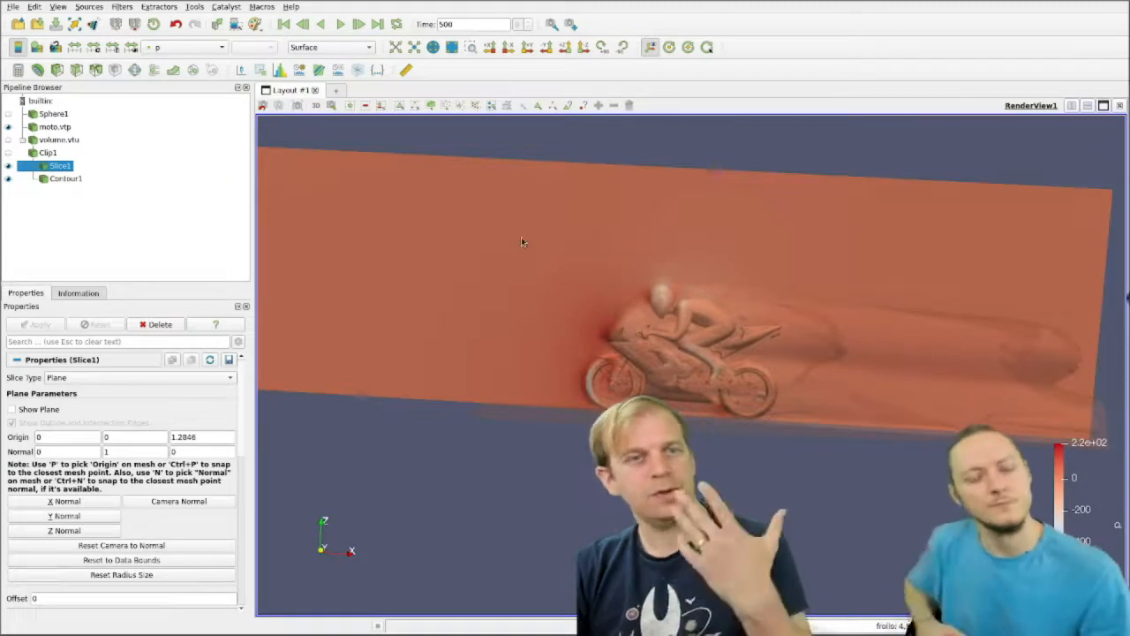
scroll(646, 285, "up", 2)
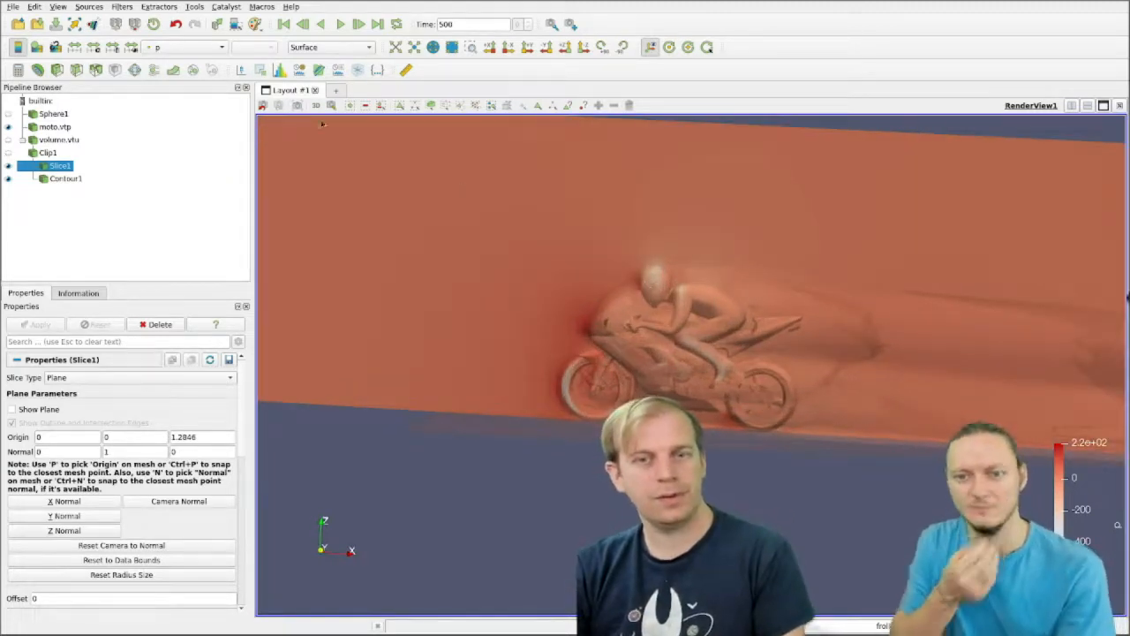
Step: Color Slice1 by the omega point array and inspect it around the motorcycle
left_click(183, 48)
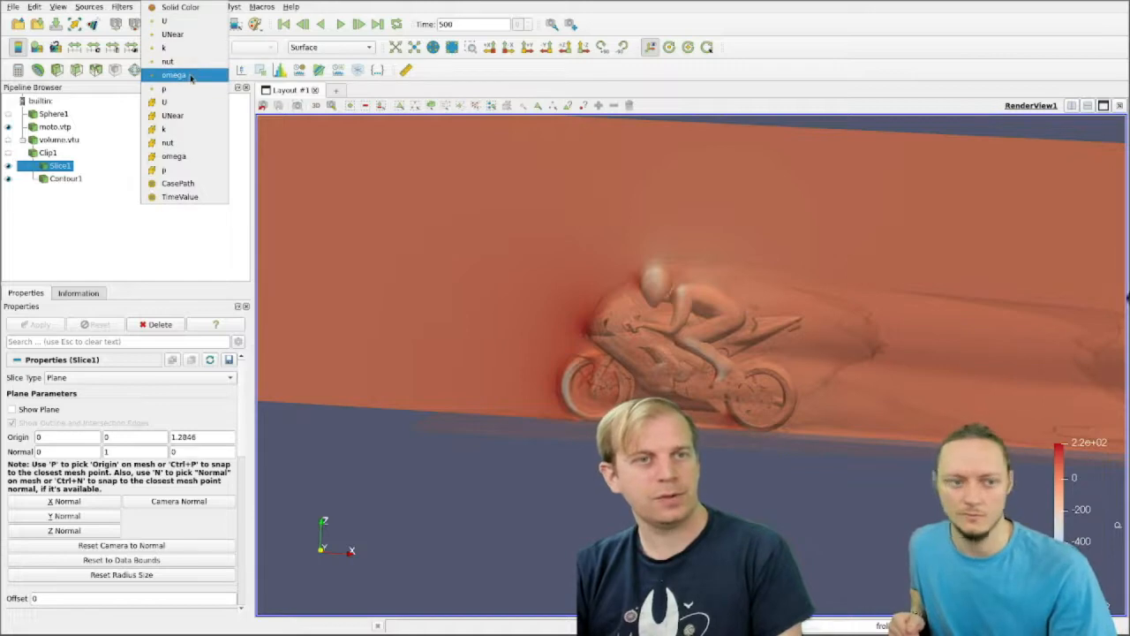
left_click(191, 76)
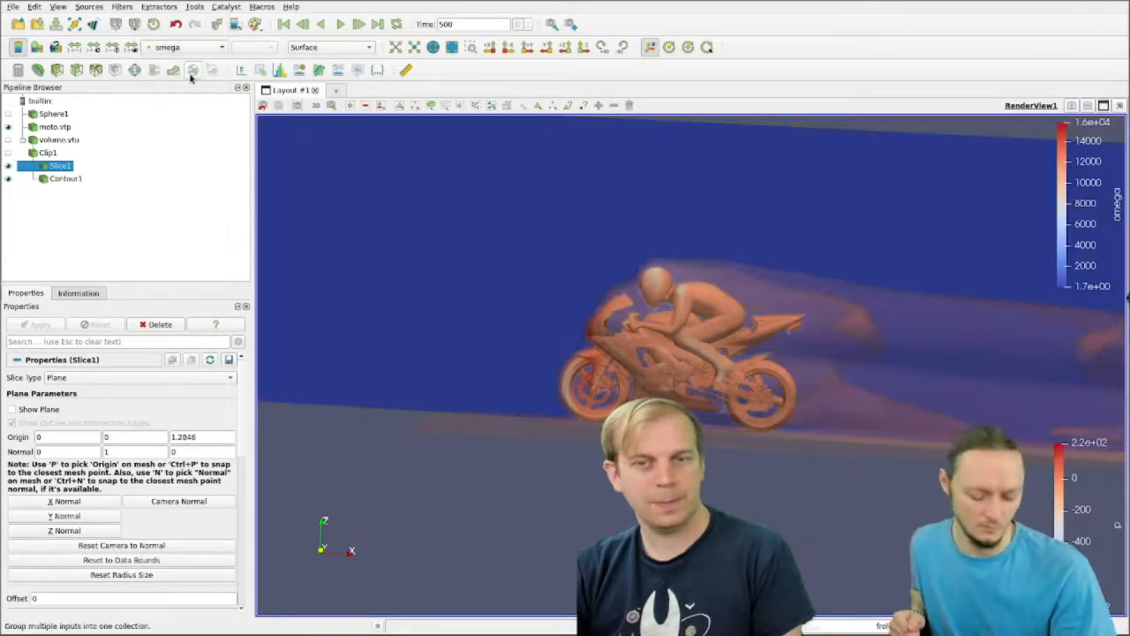
scroll(541, 240, "up", 4)
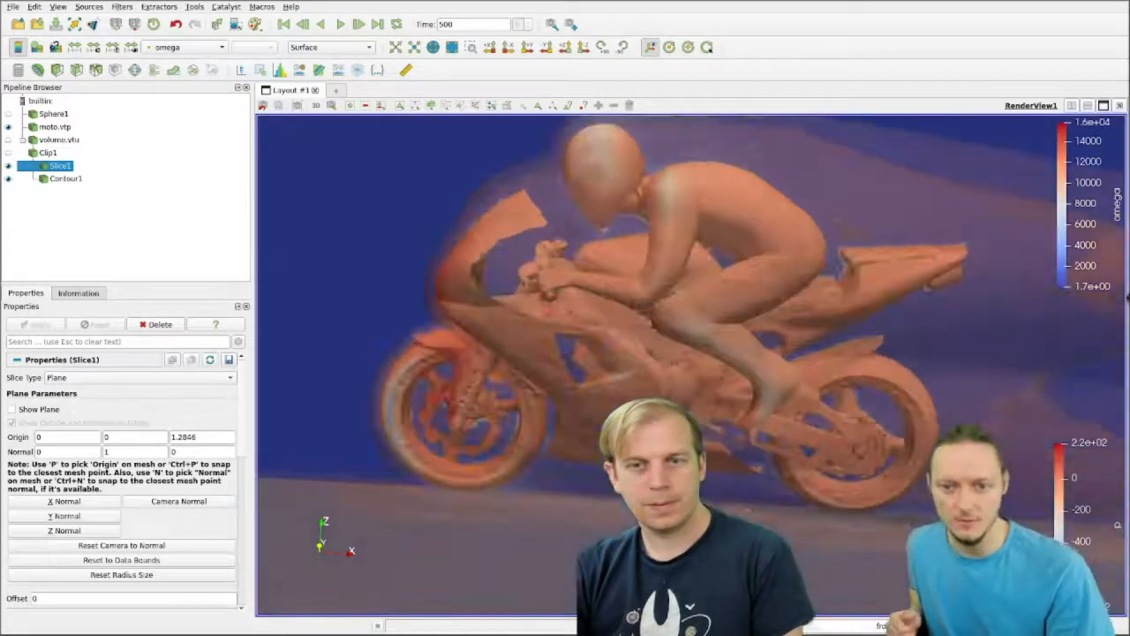
left_click_drag(541, 240, 541, 222)
scroll(541, 222, "down", 4)
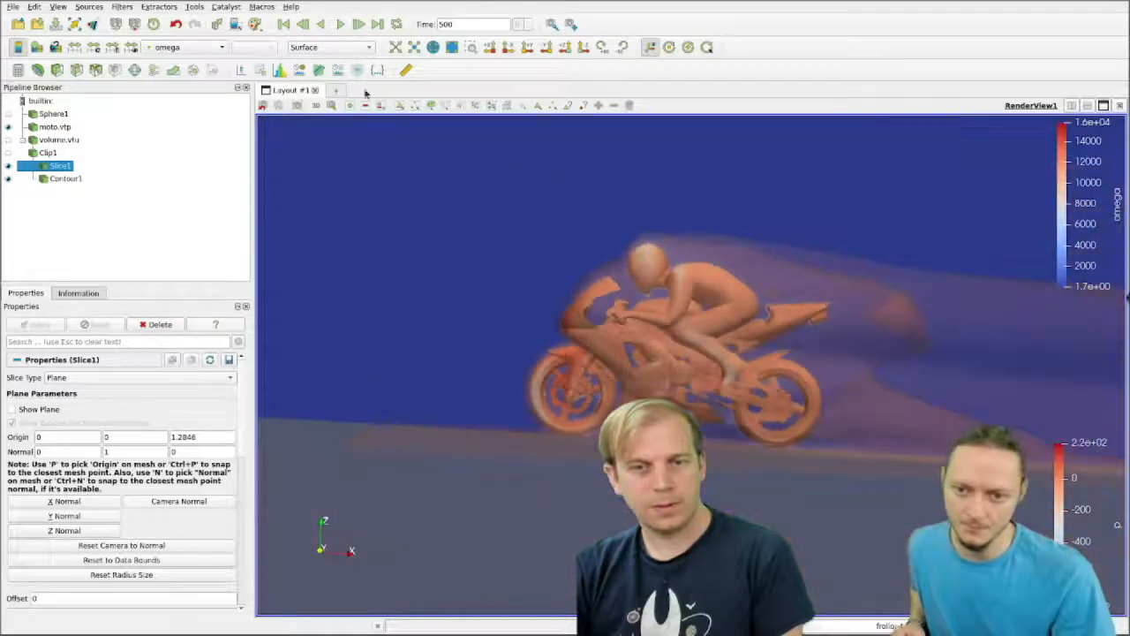
Step: Color Slice1 by the nut point array and view the whole slice
left_click(187, 47)
left_click(181, 53)
left_click(182, 49)
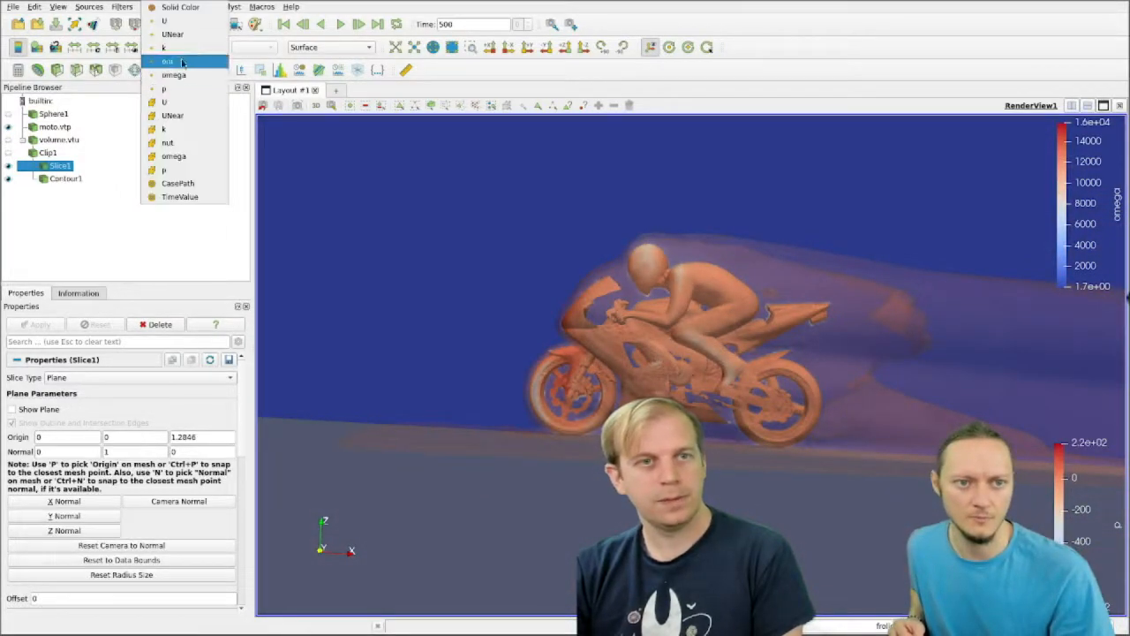
left_click(182, 62)
scroll(787, 340, "down", 3)
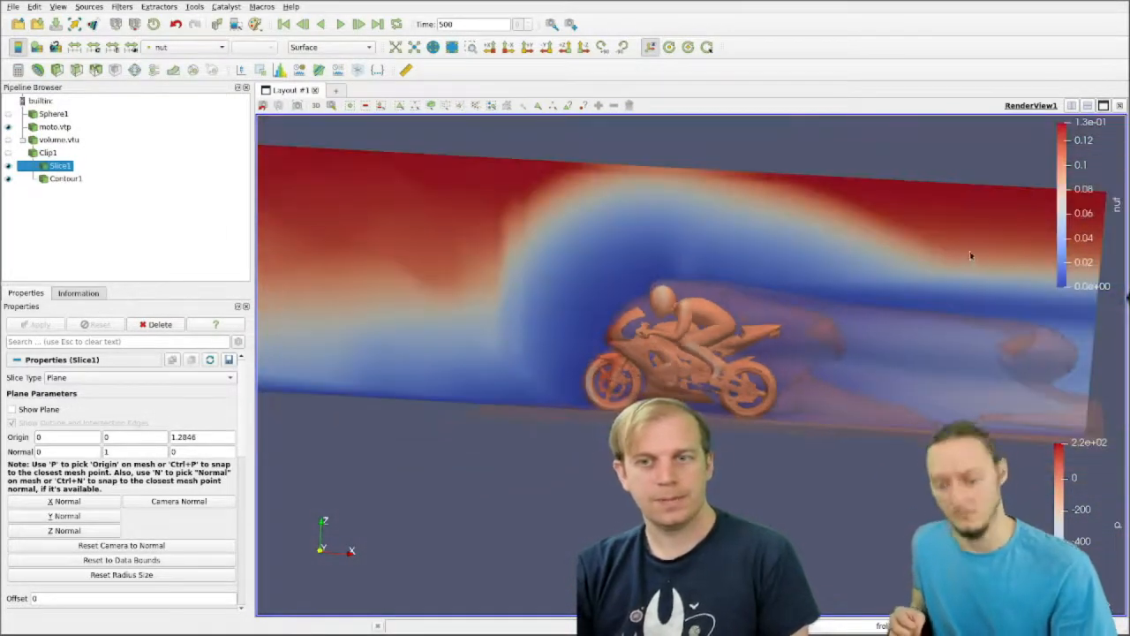
left_click_drag(971, 255, 920, 248)
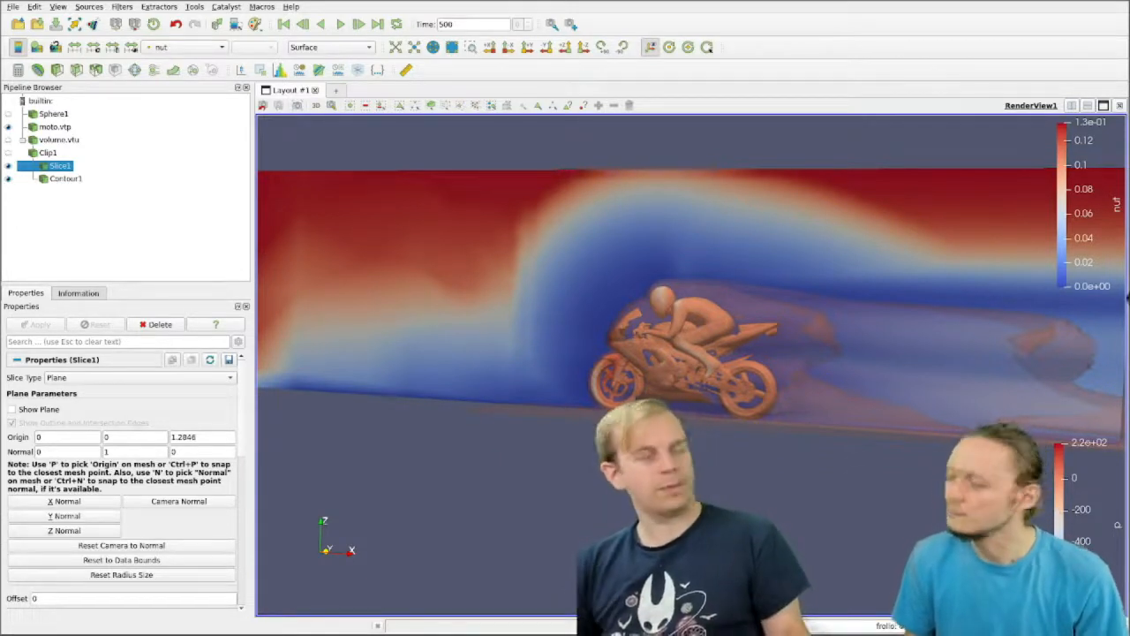
Step: Show Clip1 again and hide both Slice1 and Contour1
left_click(8, 153)
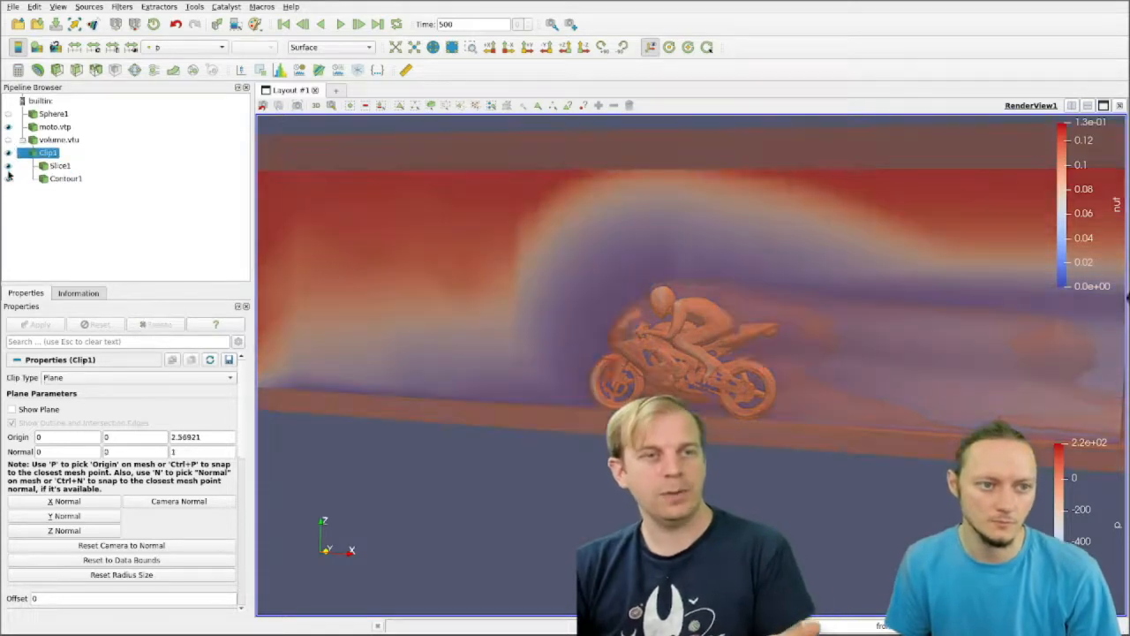
left_click(9, 166)
left_click(9, 179)
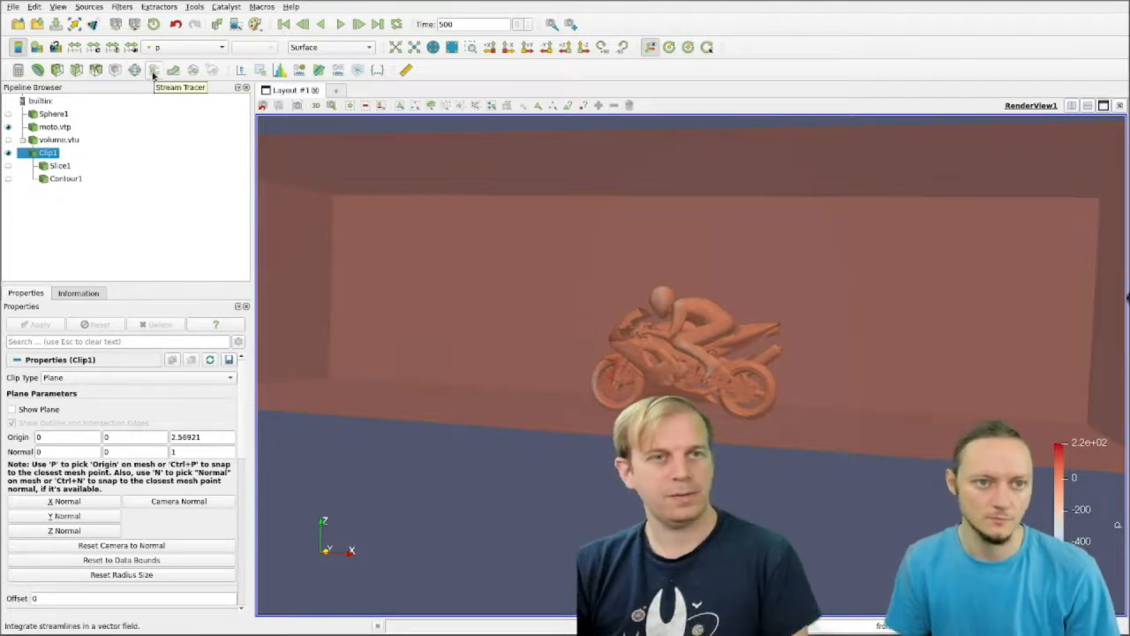
Step: Add a Stream Tracer to Clip1 using vectors U, set its seed type to Point Cloud, and apply it
left_click(152, 72)
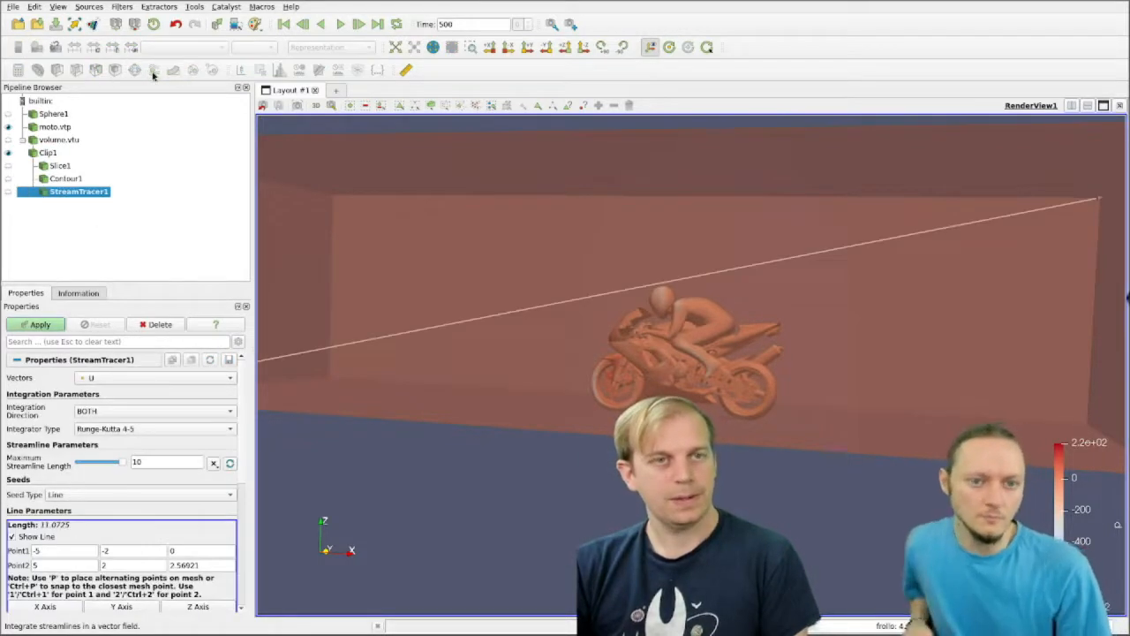
scroll(474, 527, "down", 5)
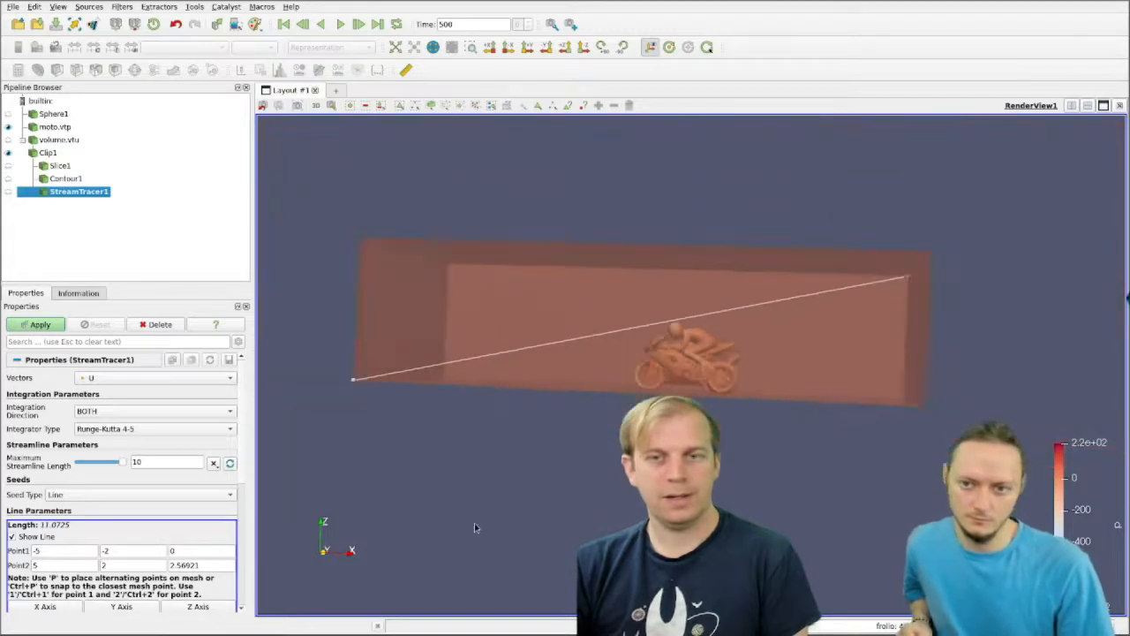
left_click_drag(415, 407, 416, 416)
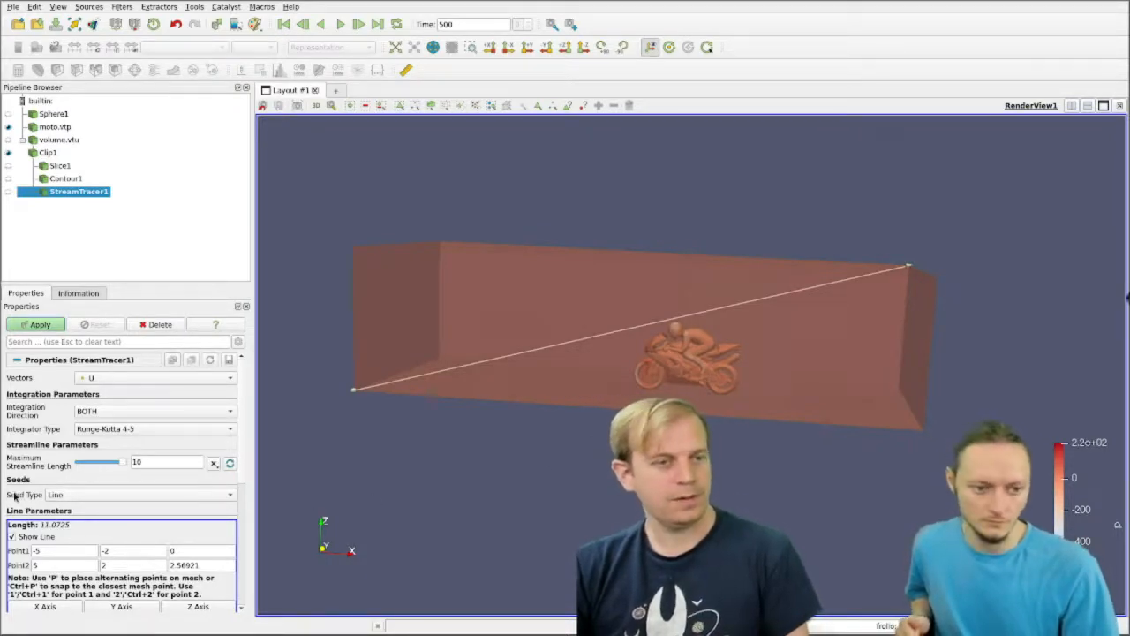
left_click(55, 495)
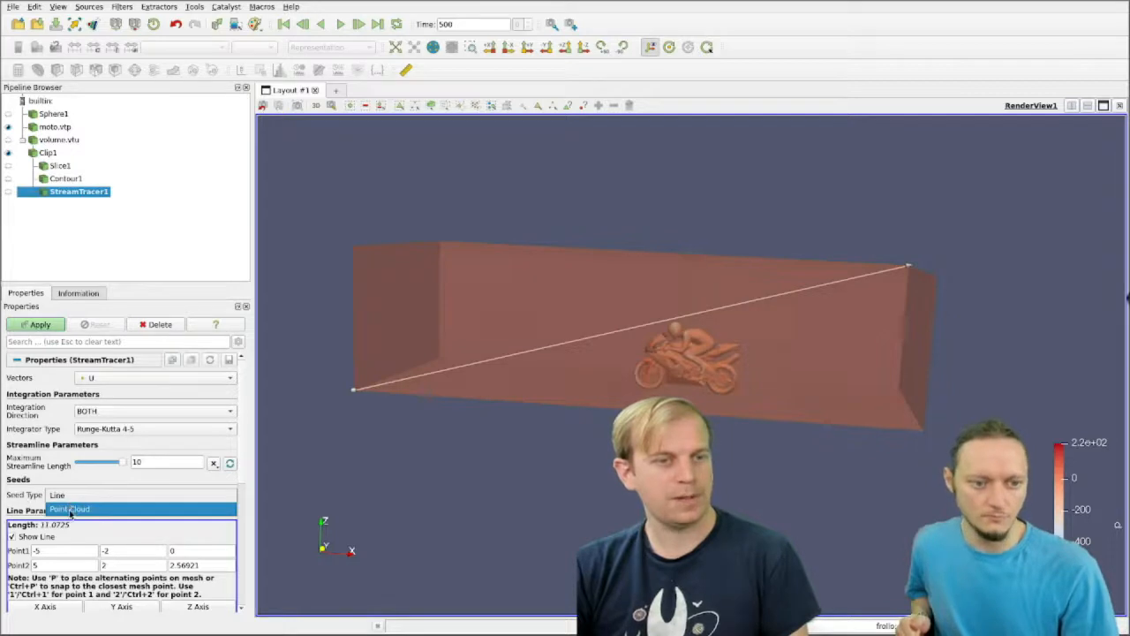
left_click(70, 509)
left_click_drag(518, 500, 557, 483)
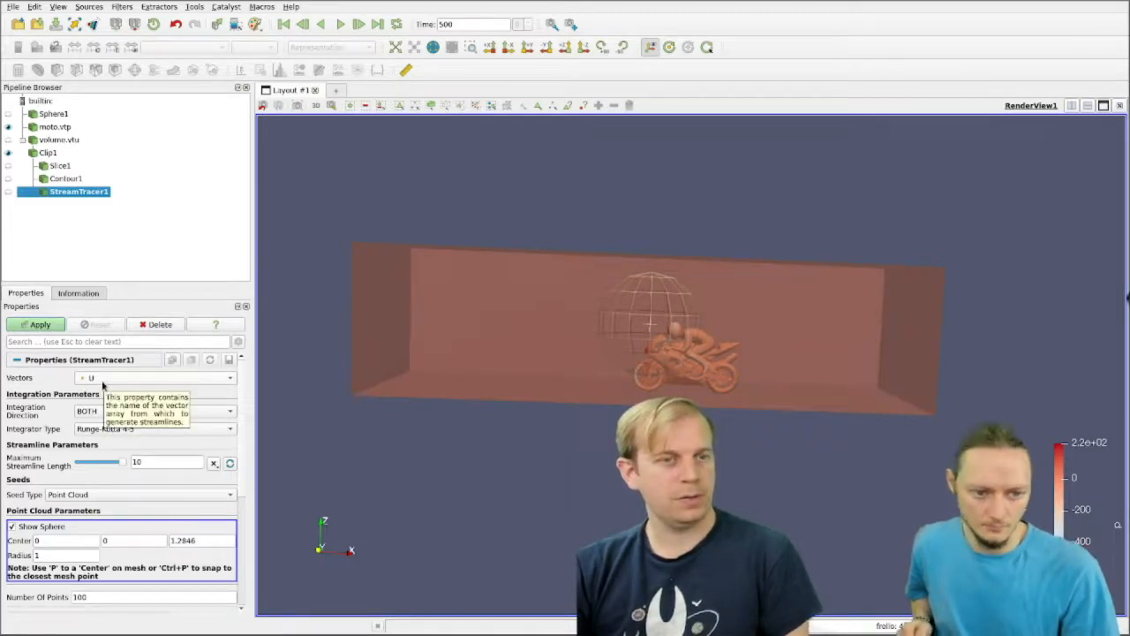
left_click(35, 324)
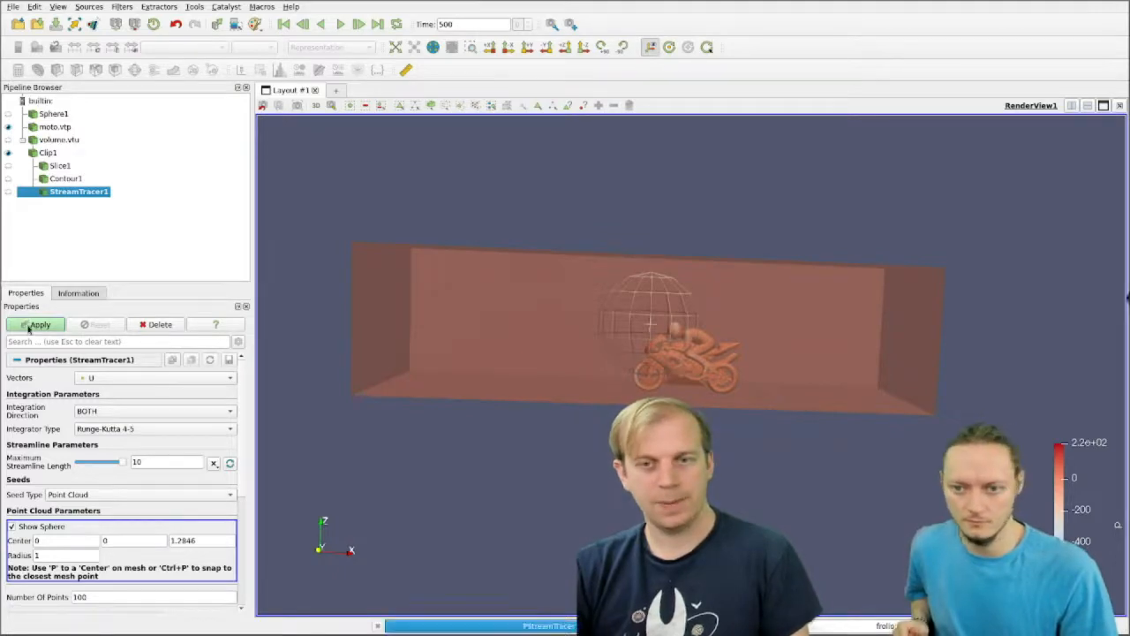
Step: Hide the seed sphere of StreamTracer1 and inspect the streamlines around the motorcycle
left_click_drag(697, 353, 631, 356)
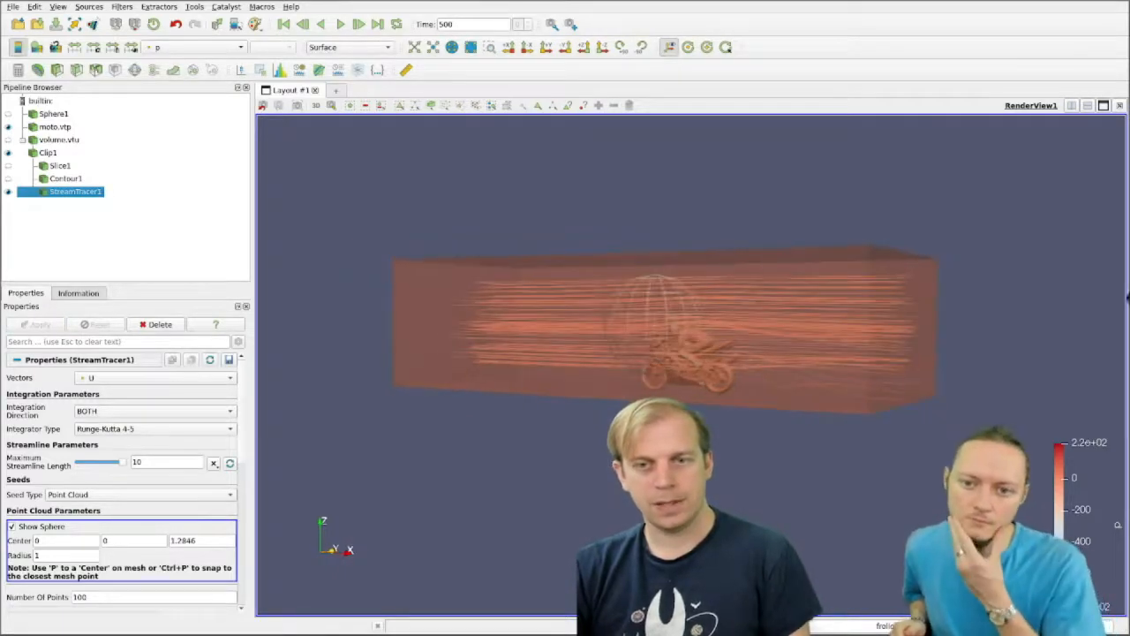
scroll(631, 357, "up", 5)
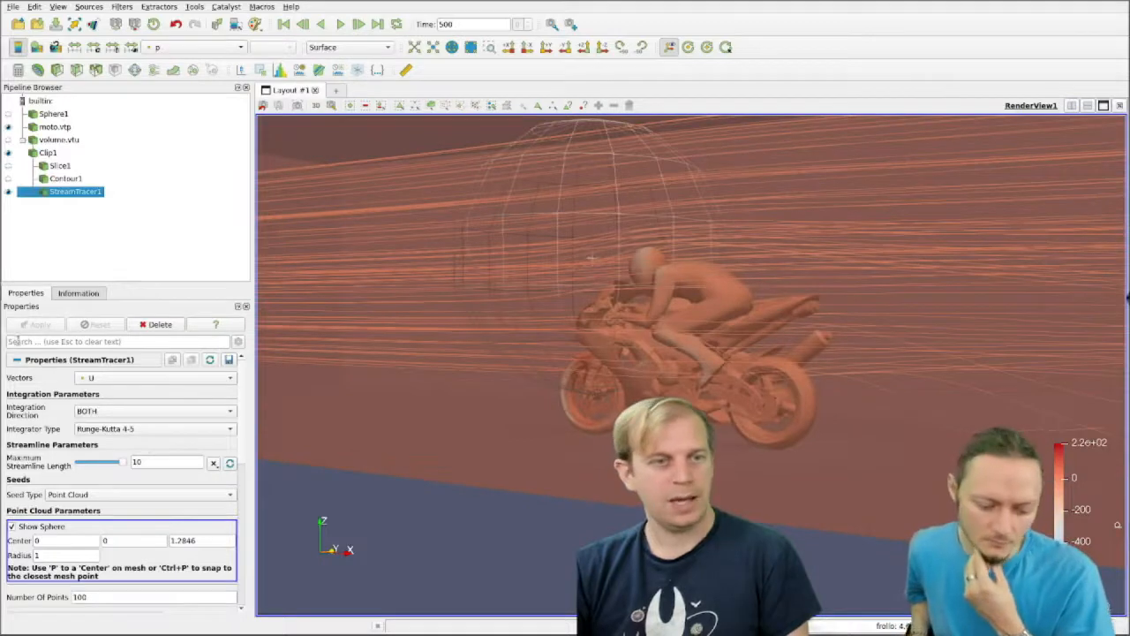
left_click(30, 526)
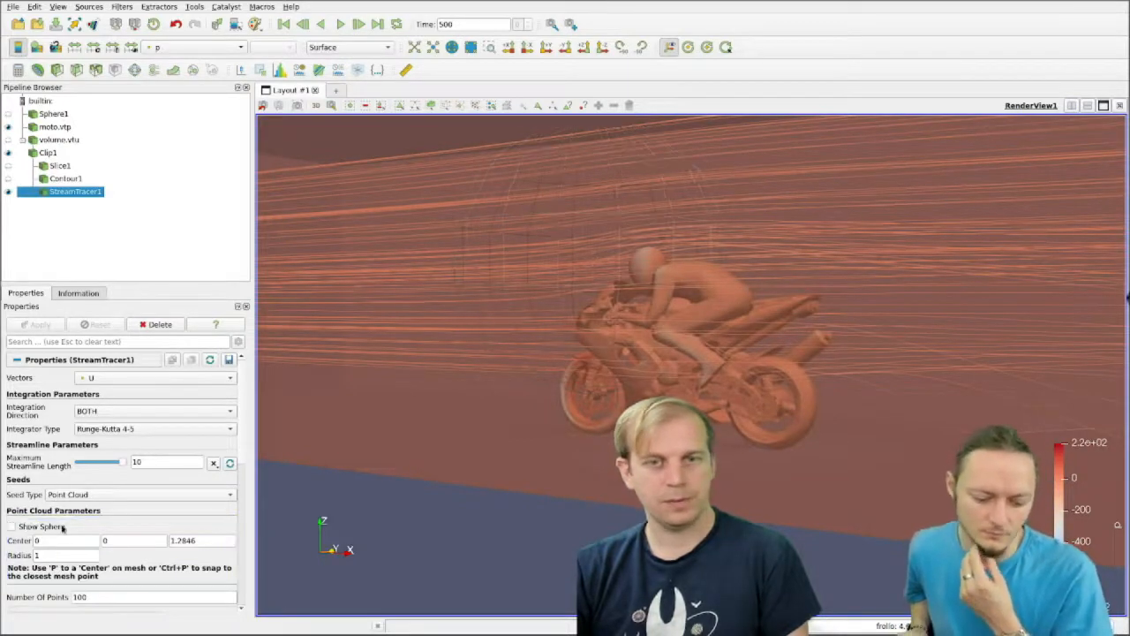
left_click_drag(467, 535, 497, 546)
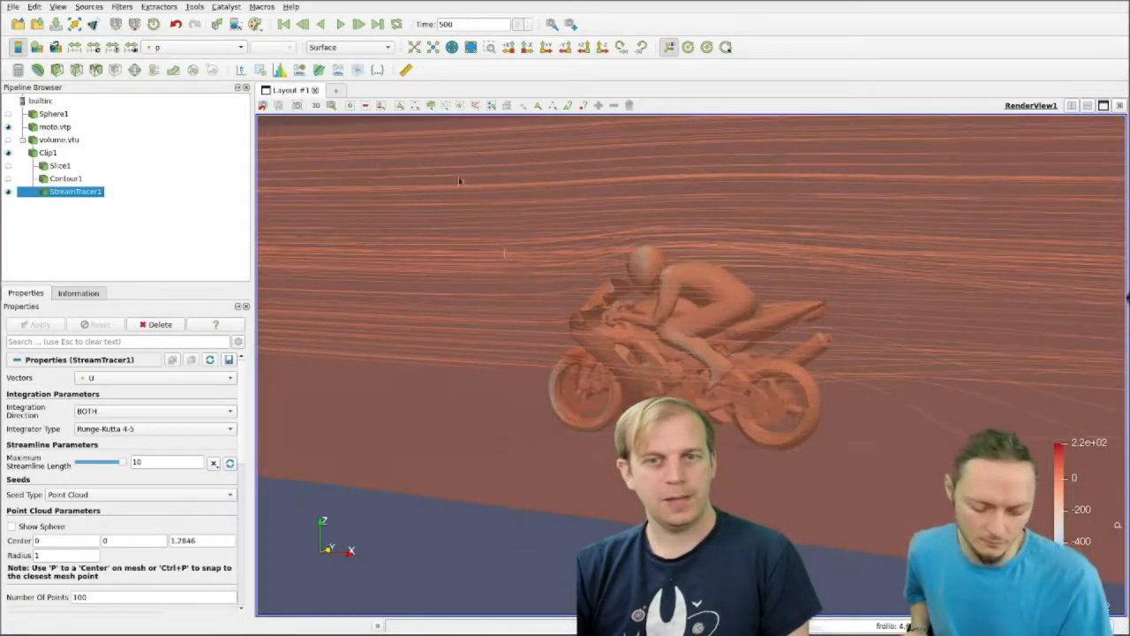
Step: Try coloring StreamTracer1 by the U point array and by IntegrationTime
left_click(207, 48)
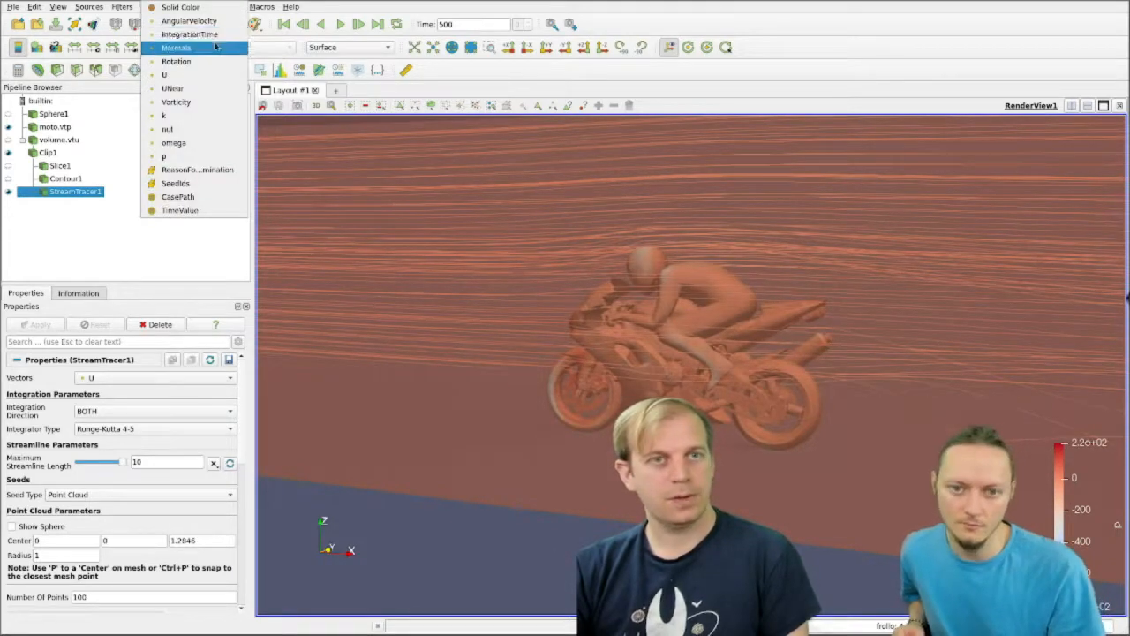
left_click(208, 76)
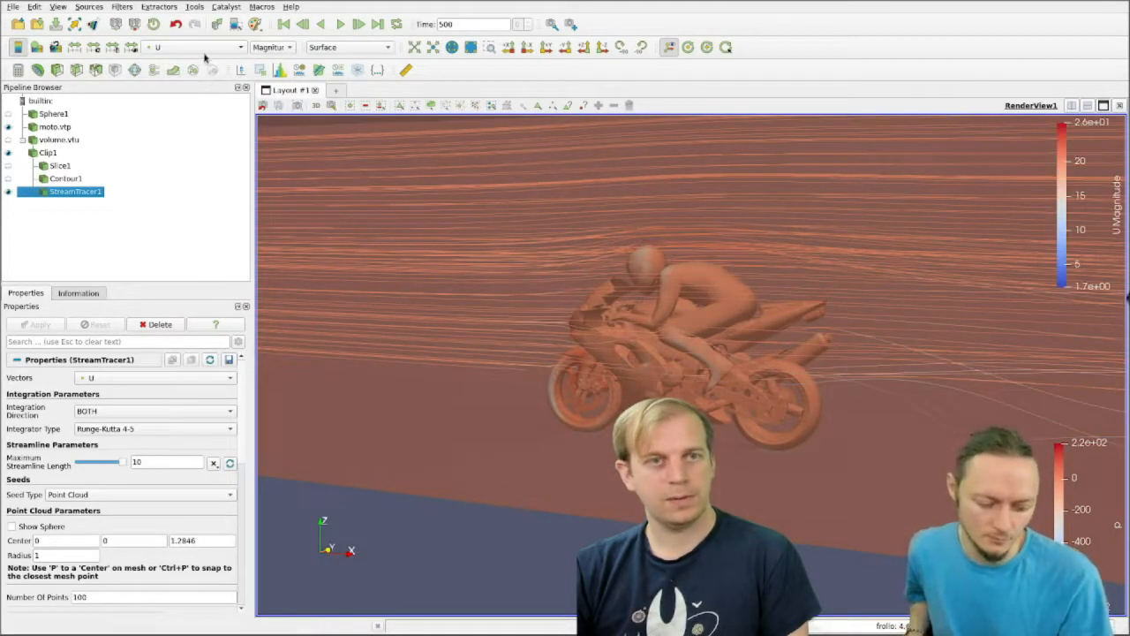
left_click(206, 50)
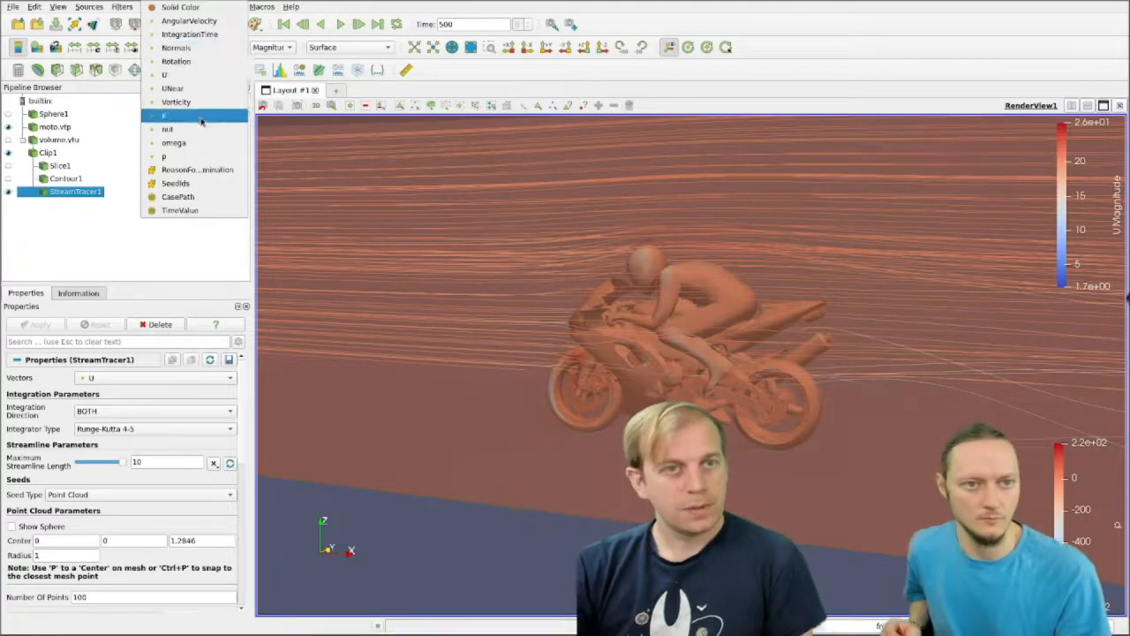
left_click(194, 34)
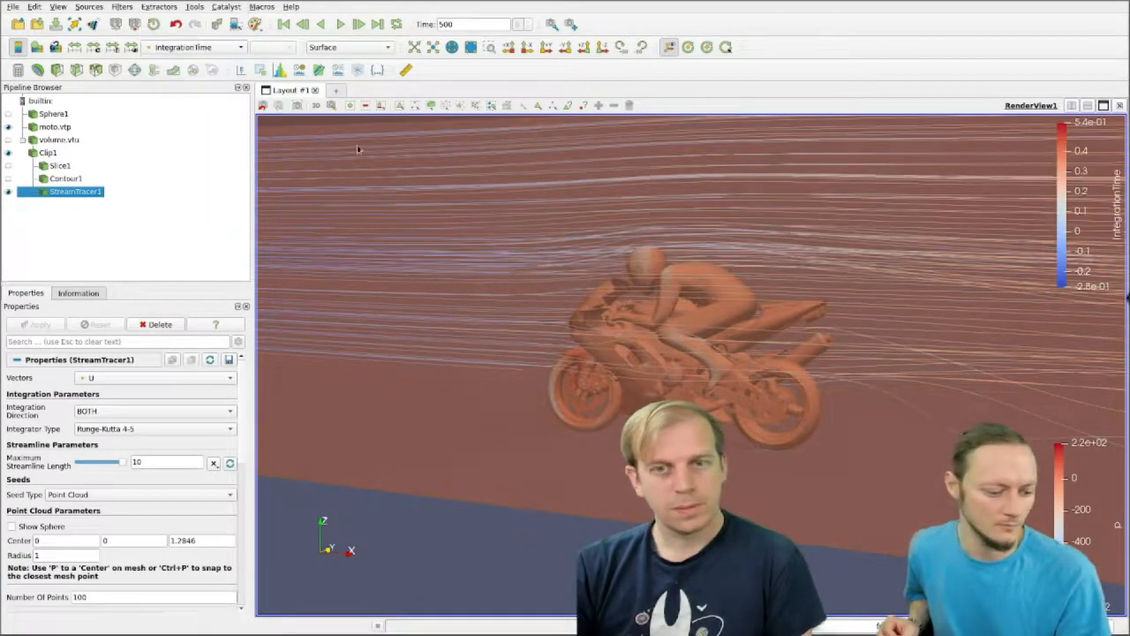
Step: Color the streamlines by the U point array magnitude
left_click(196, 47)
left_click(212, 92)
scroll(642, 322, "up", 3)
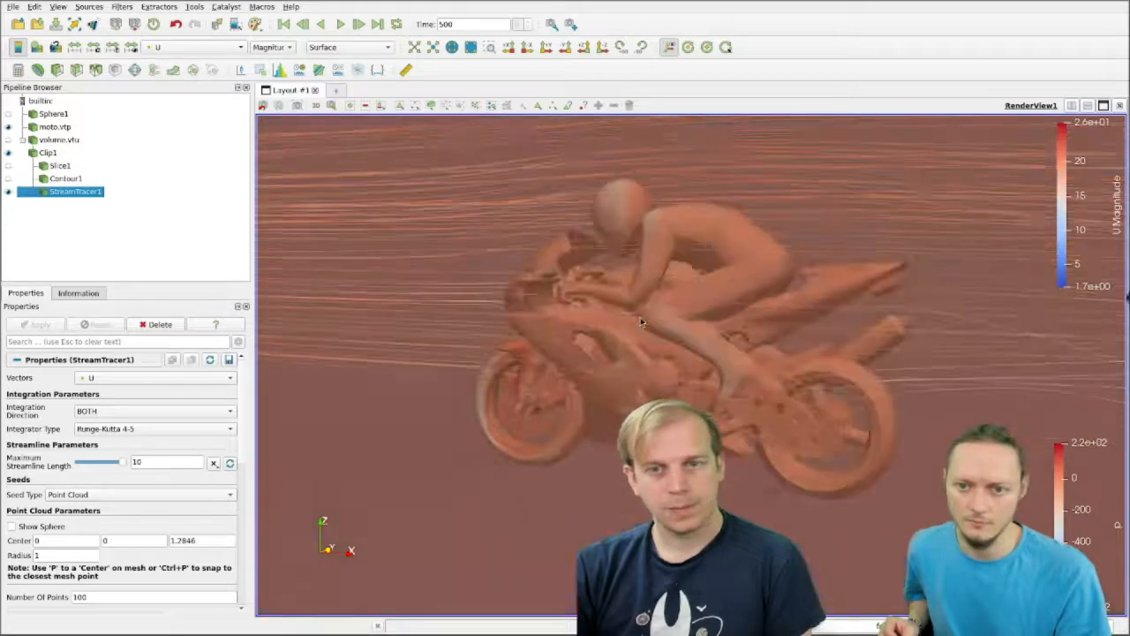
Step: Hide Clip1 and show Slice1 together with the streamlines and the motorcycle
left_click(8, 153)
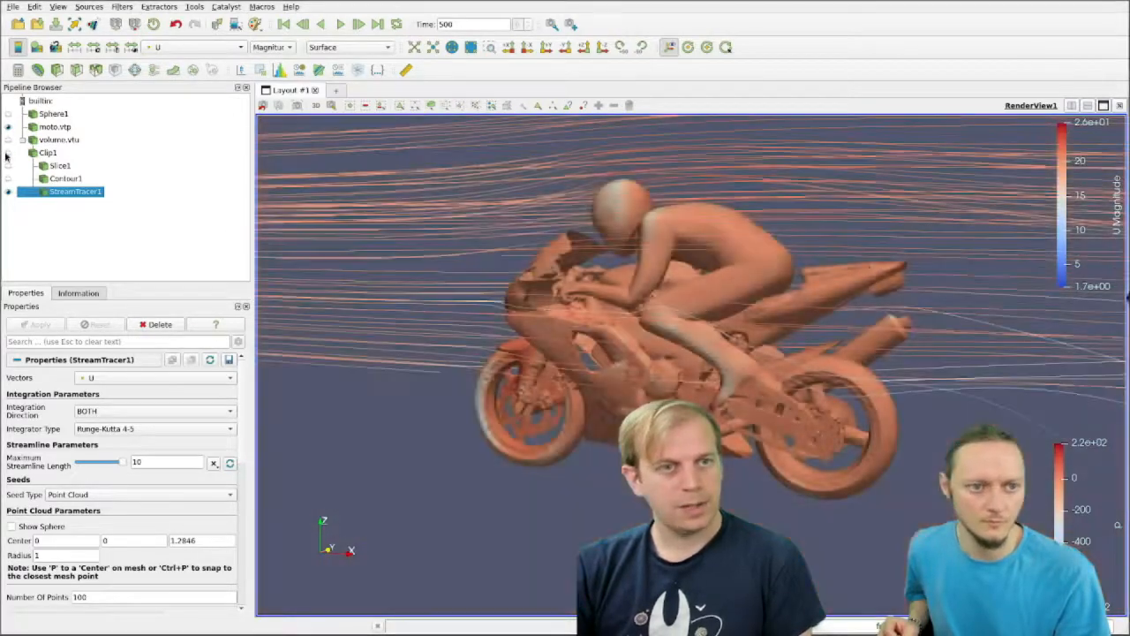
left_click_drag(907, 385, 823, 402)
middle_click_drag(823, 402, 823, 438)
left_click(7, 167)
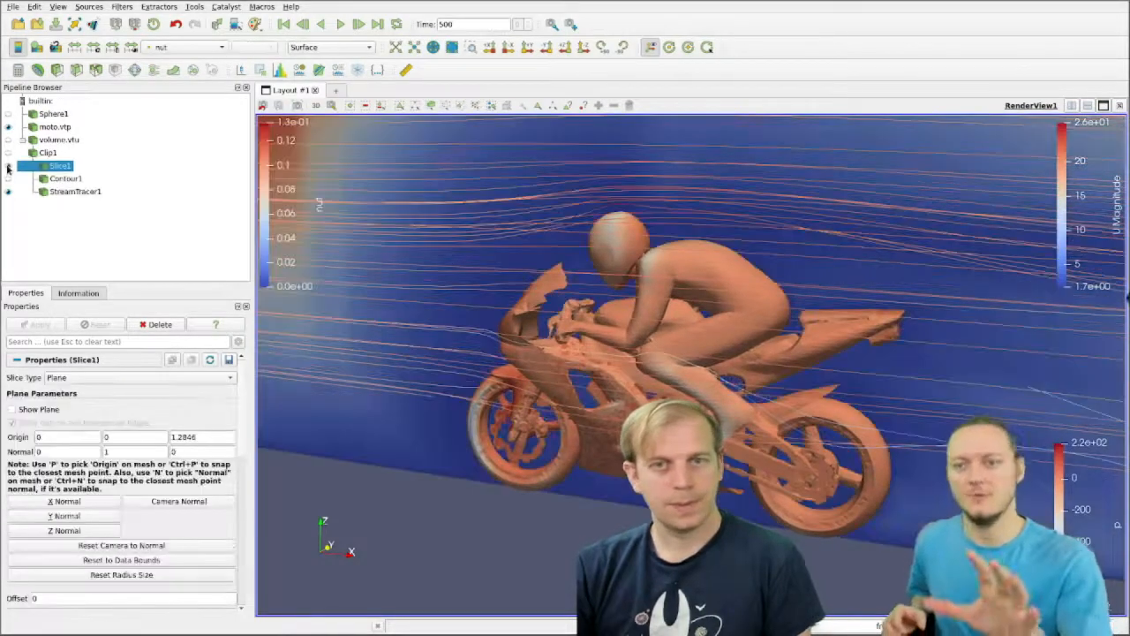
left_click_drag(645, 350, 683, 344)
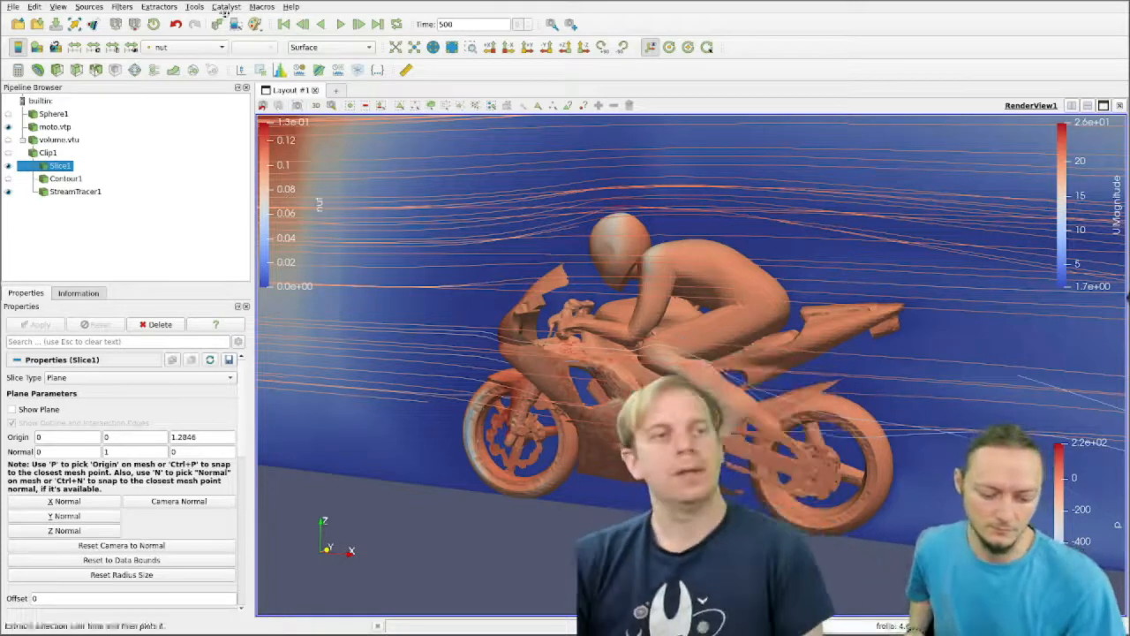
Step: Save a screenshot of the render view as sshot.png in the webinar folder, replacing the existing file and keeping the default image options
left_click(13, 7)
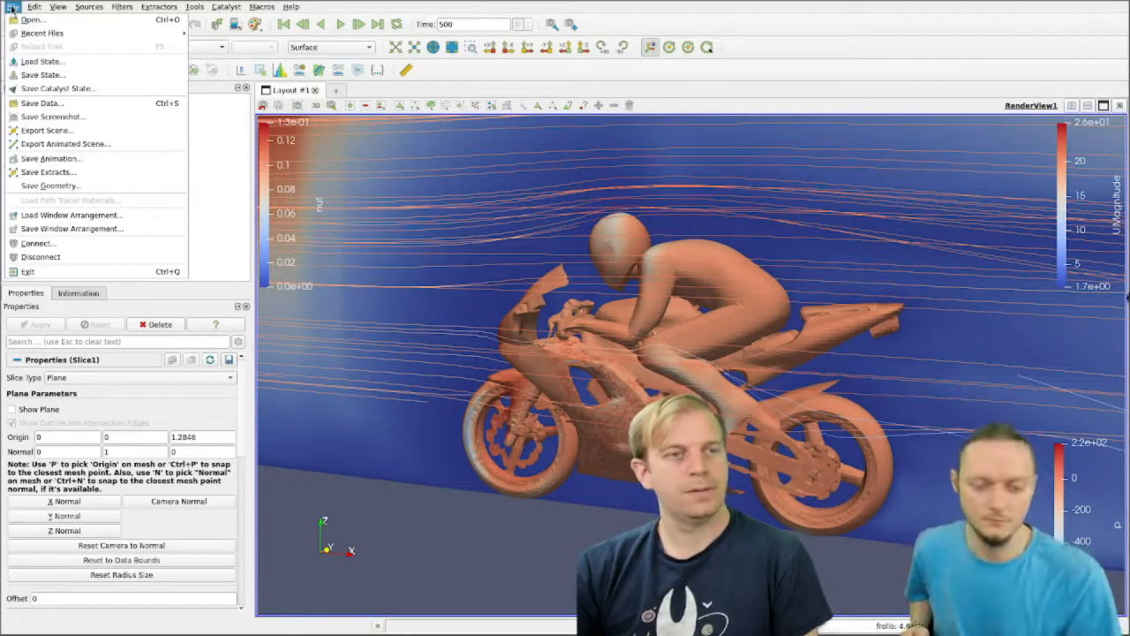
left_click(80, 119)
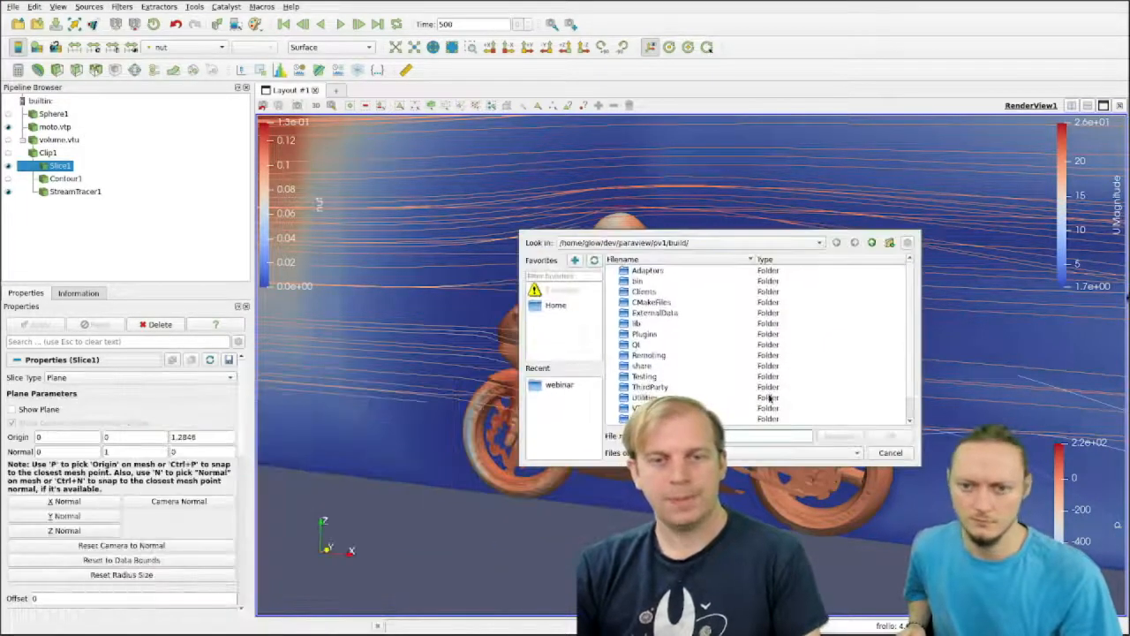
left_click(549, 385)
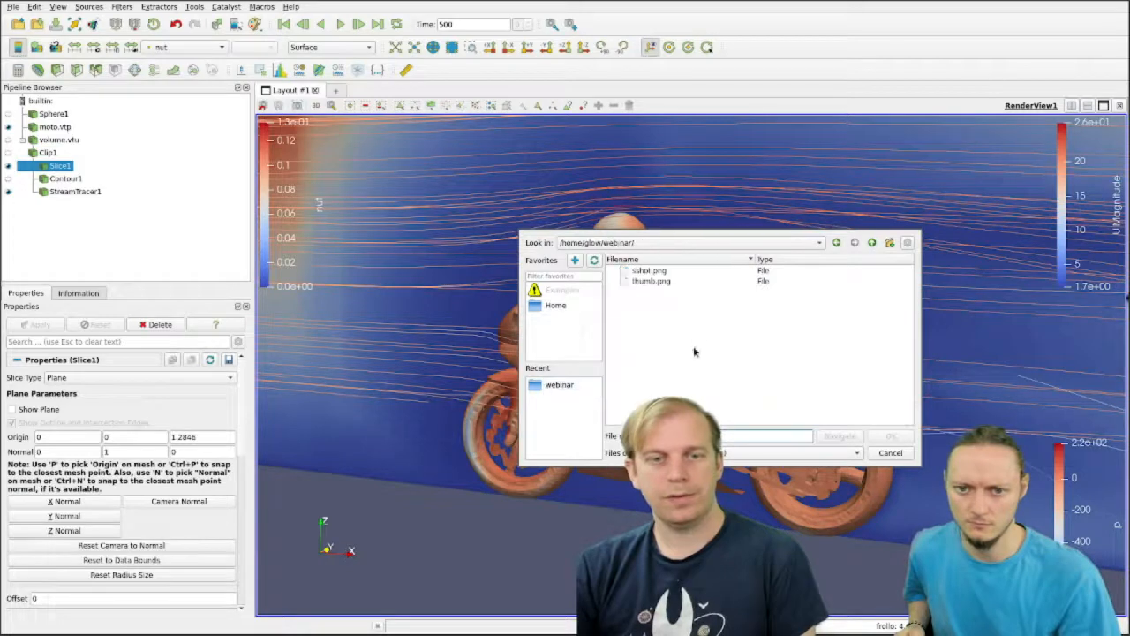
left_click(652, 270)
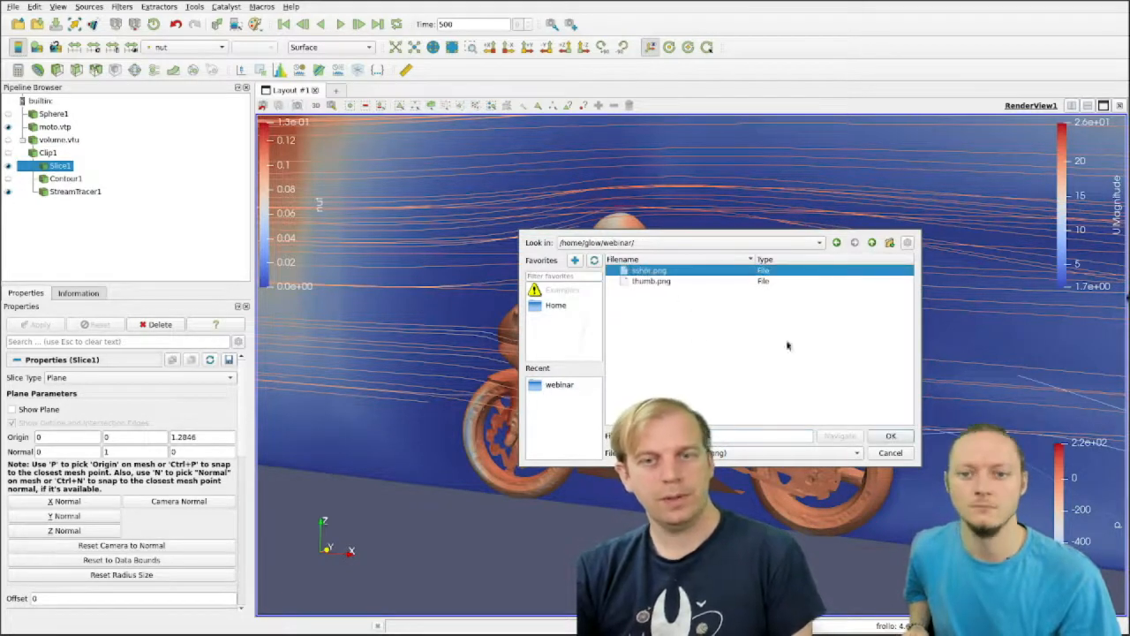
left_click(891, 435)
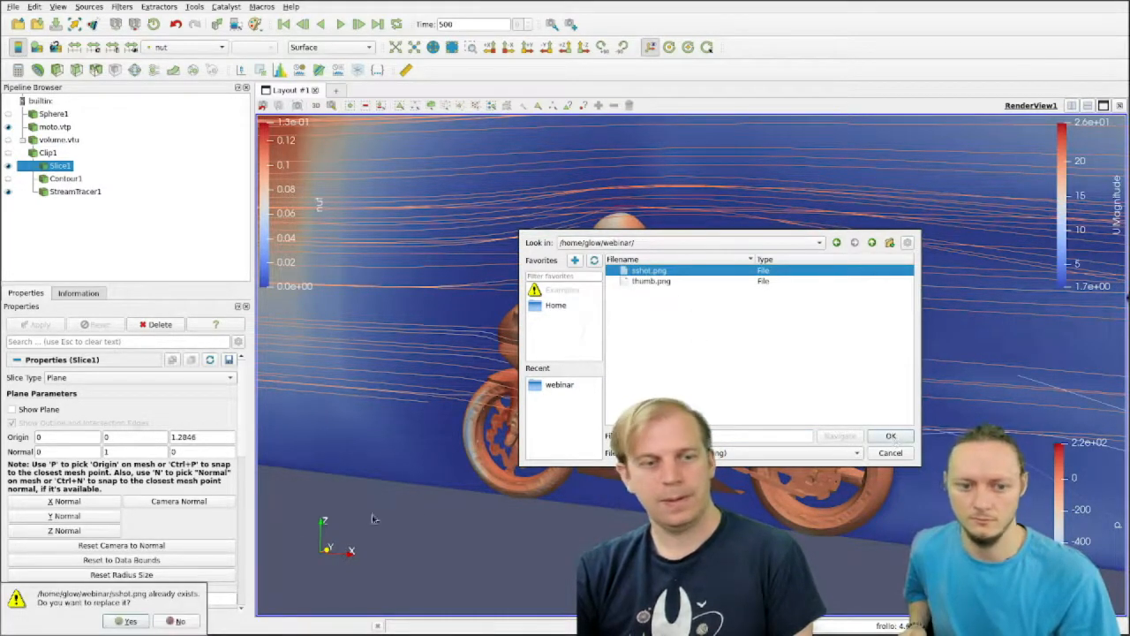
key("Return")
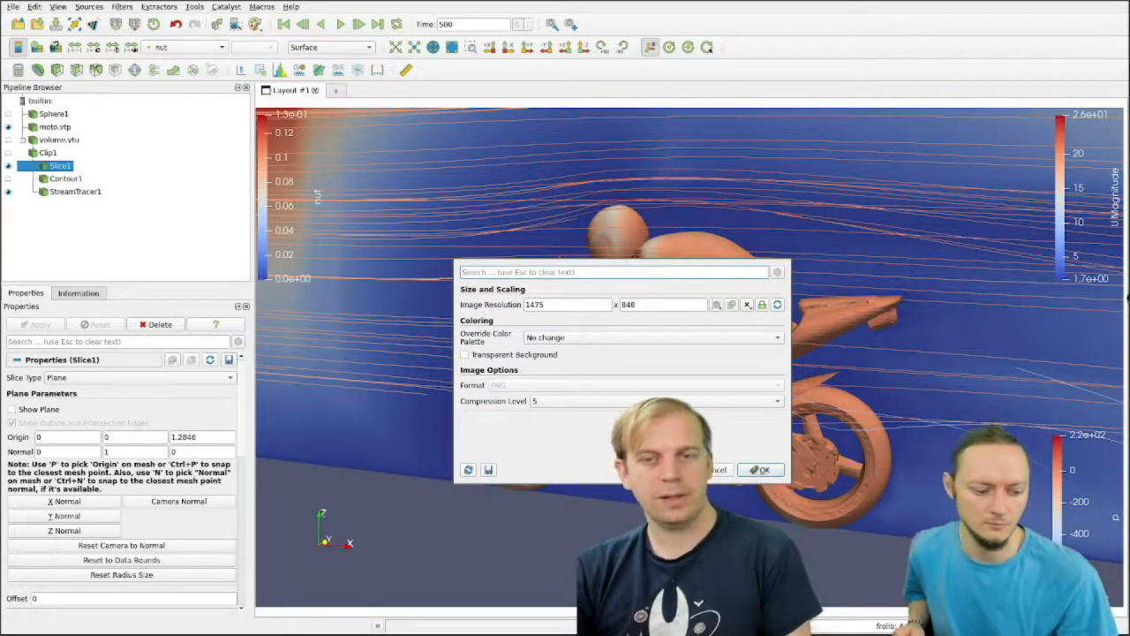
left_click(765, 469)
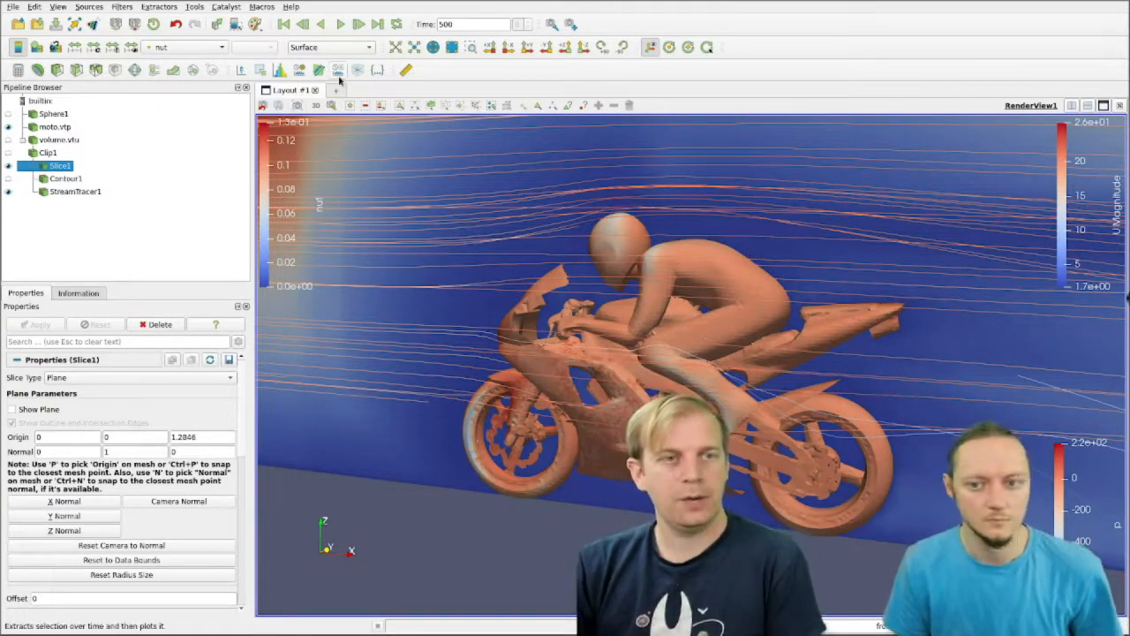
Step: Save the current pipeline state as state.pvsm in the webinar folder
left_click(13, 7)
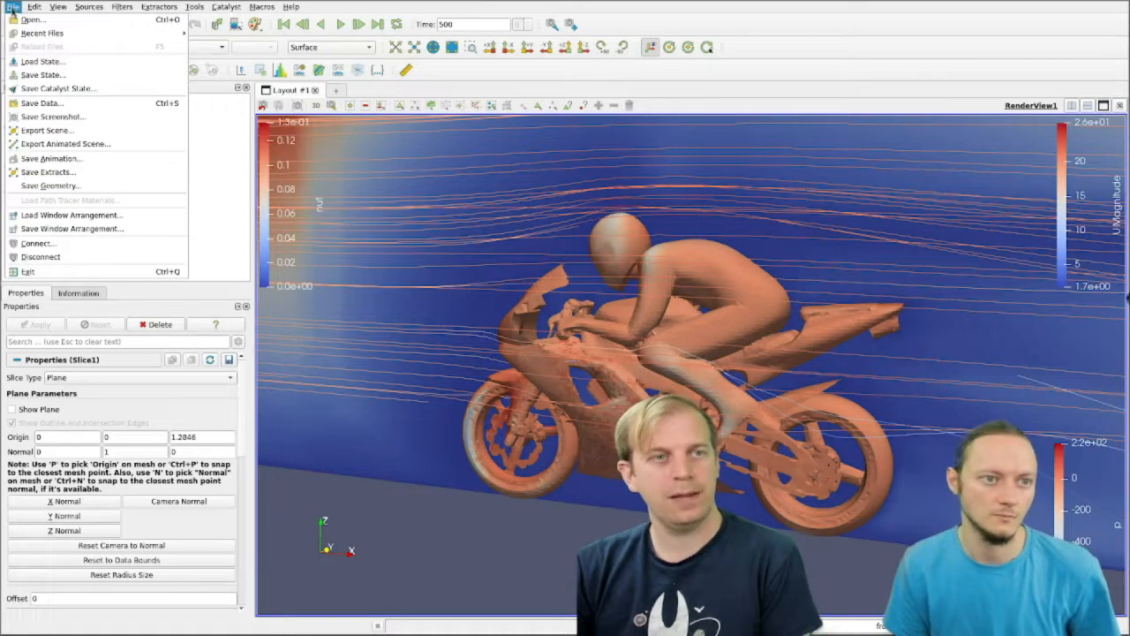
left_click(46, 75)
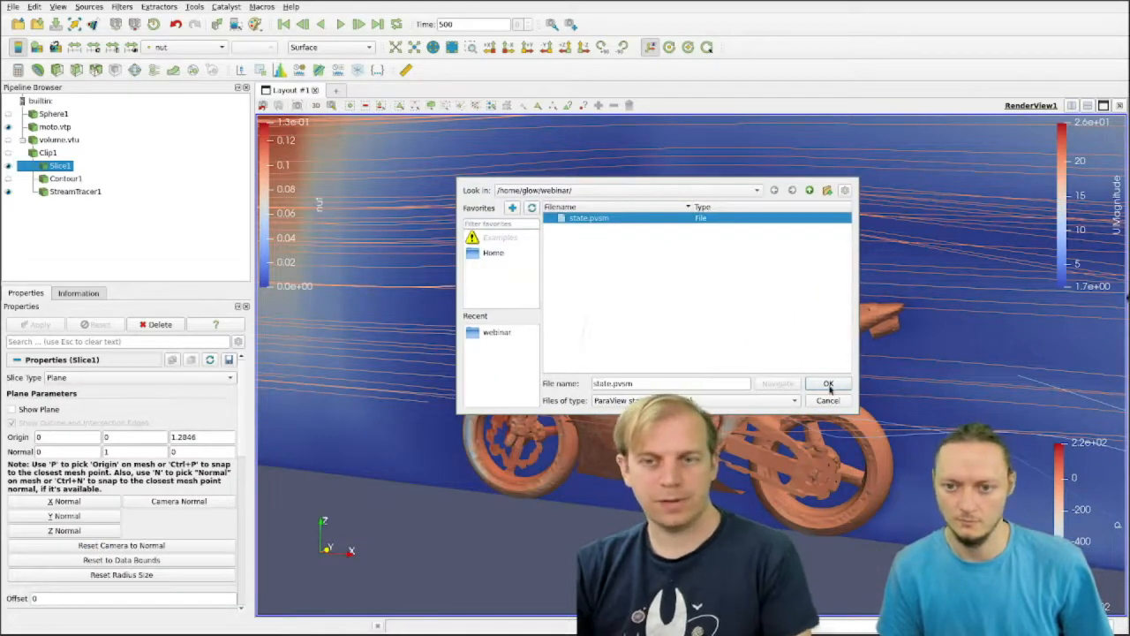
left_click(828, 385)
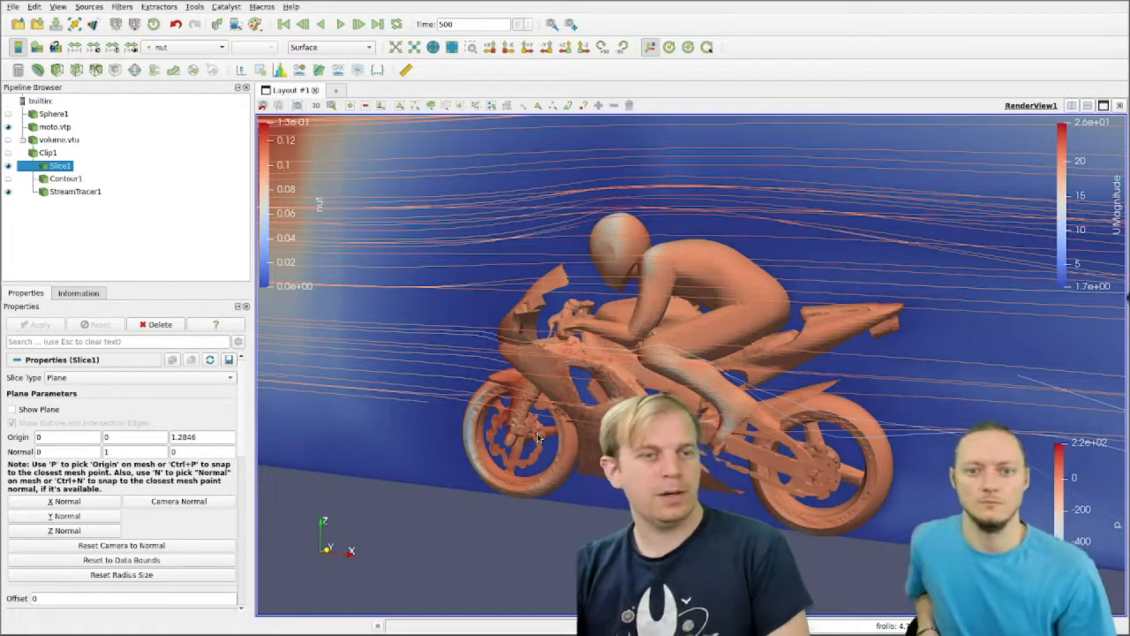
Step: Reset the session, discarding the current visualization
left_click(35, 7)
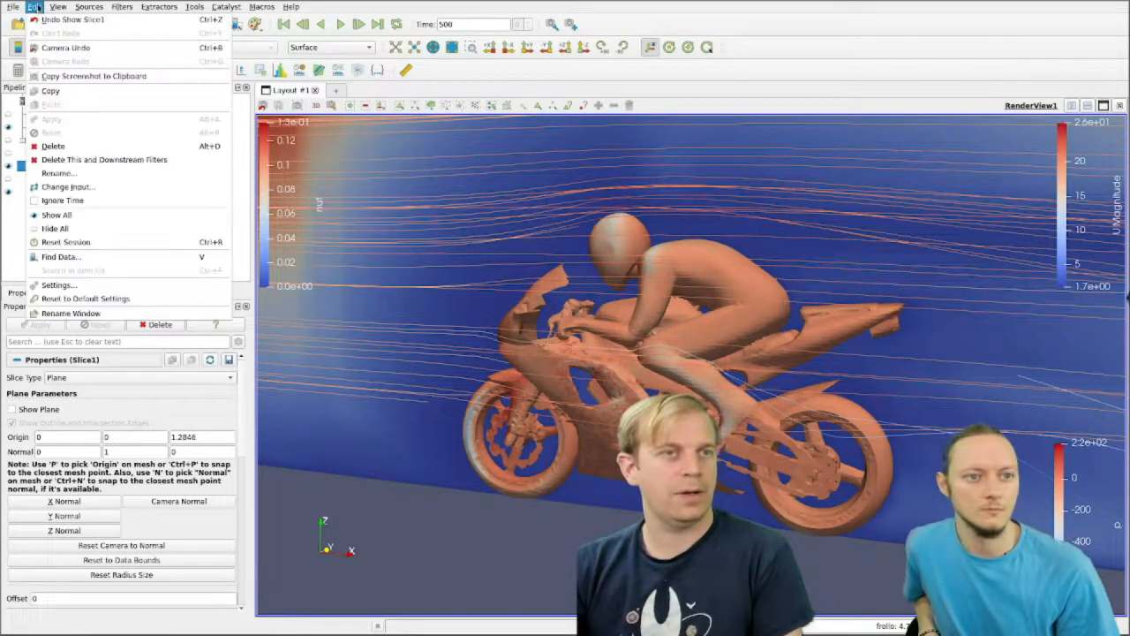
left_click(133, 243)
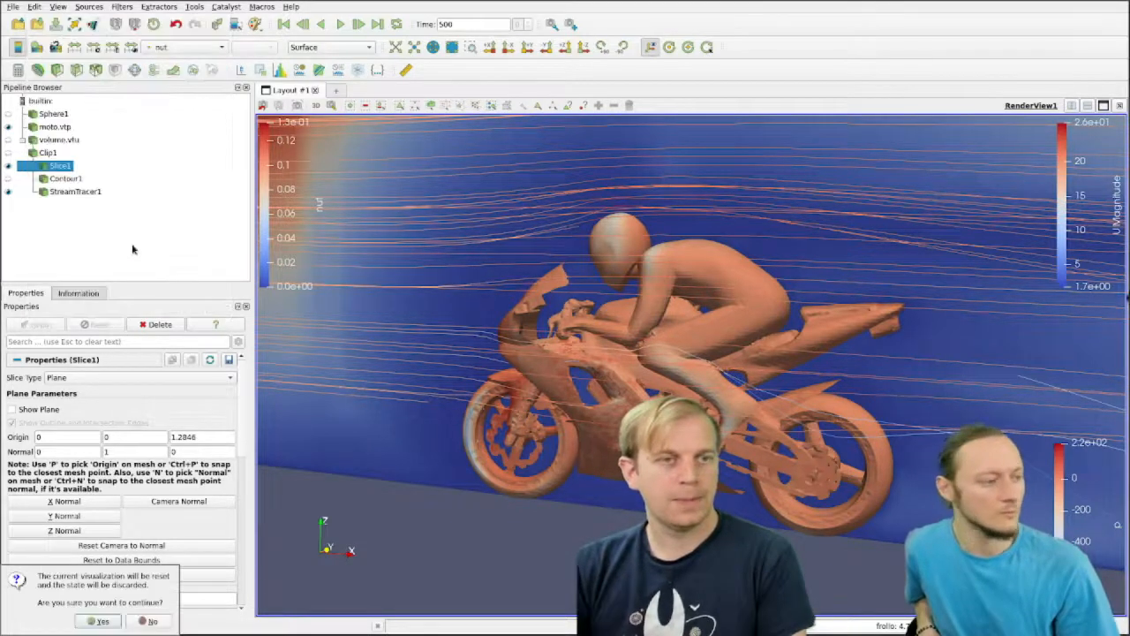
left_click(97, 622)
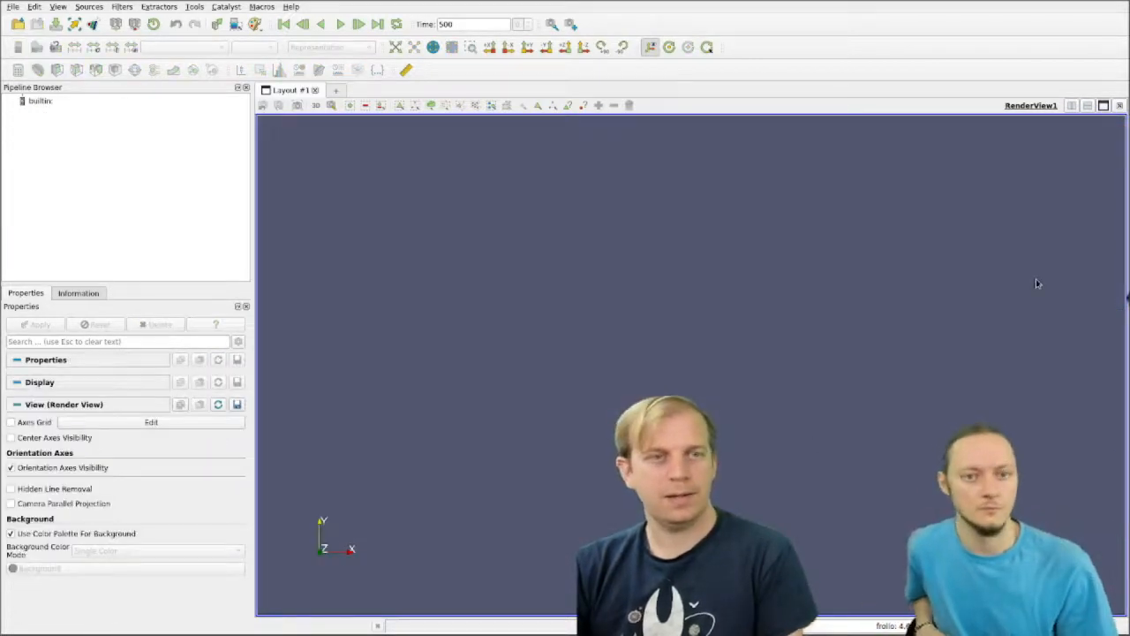
Step: Choose state.pvsm in the webinar folder as the state to load
left_click(12, 8)
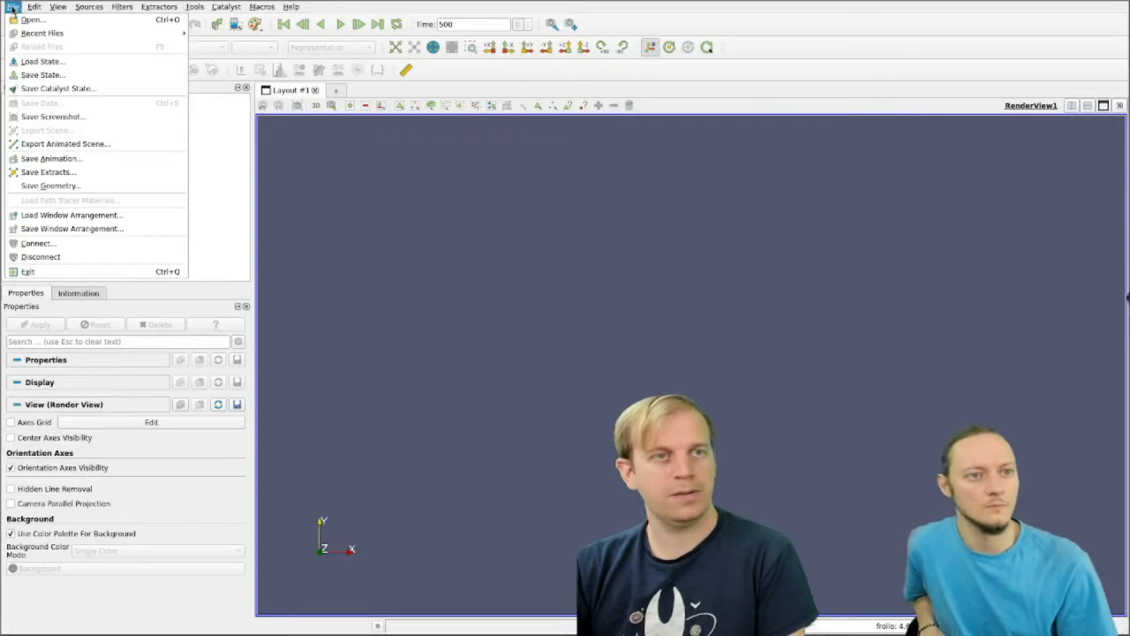
left_click(39, 61)
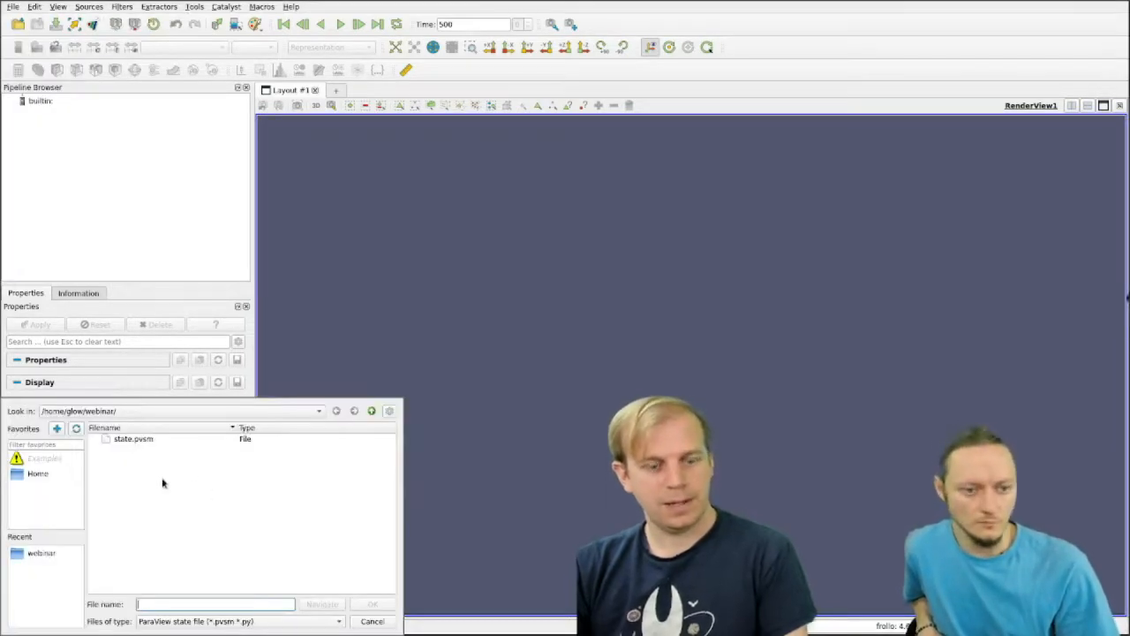
left_click(436, 315)
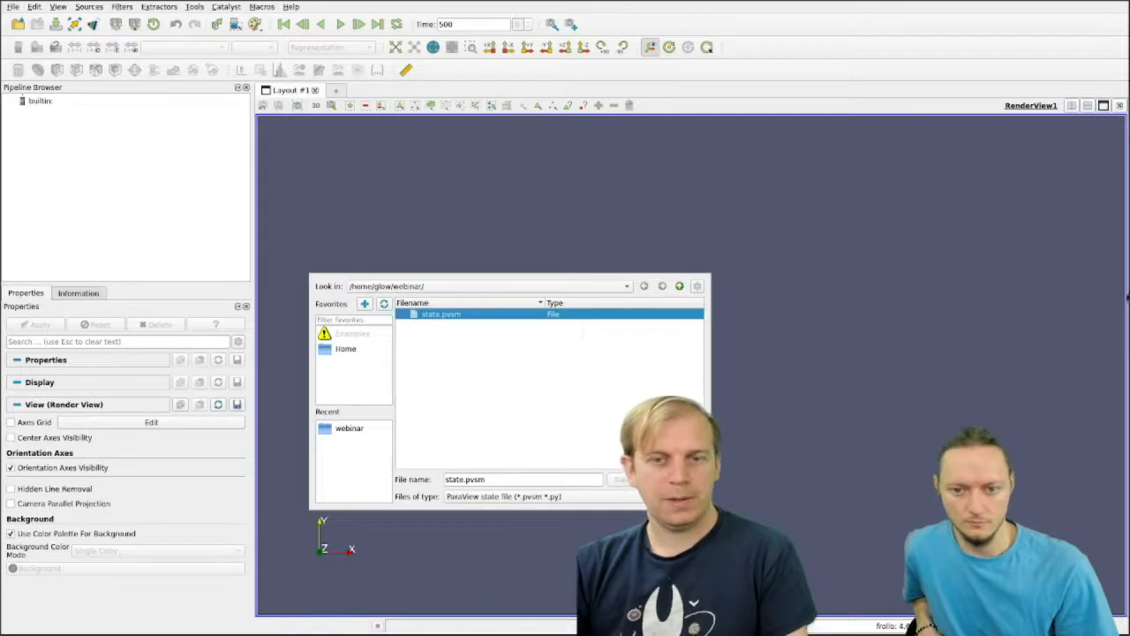
left_click(675, 479)
left_click_drag(204, 523, 616, 373, "super")
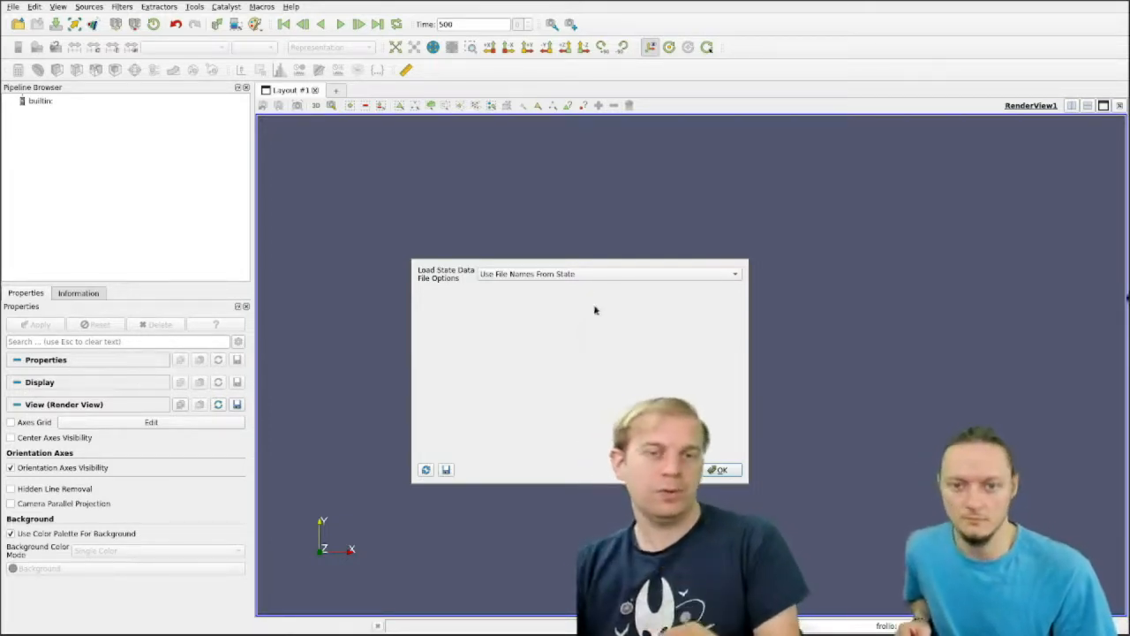
Step: Try the Choose File Names and Search files under specified directory options for locating the state's data files
left_click(587, 276)
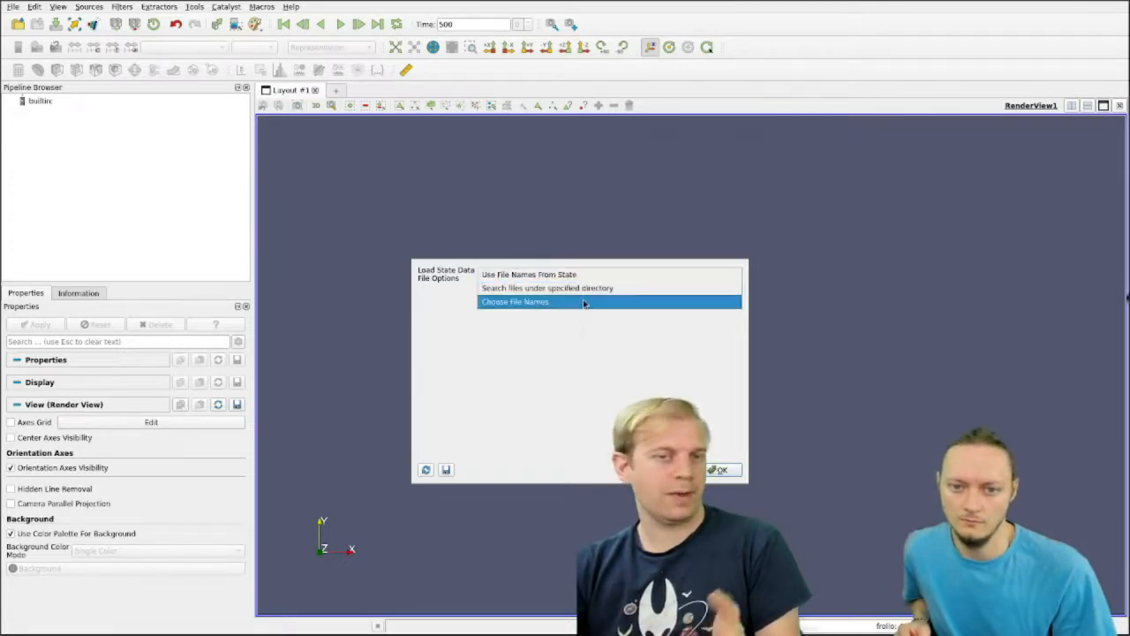
left_click(582, 302)
left_click(604, 306)
left_click(609, 338)
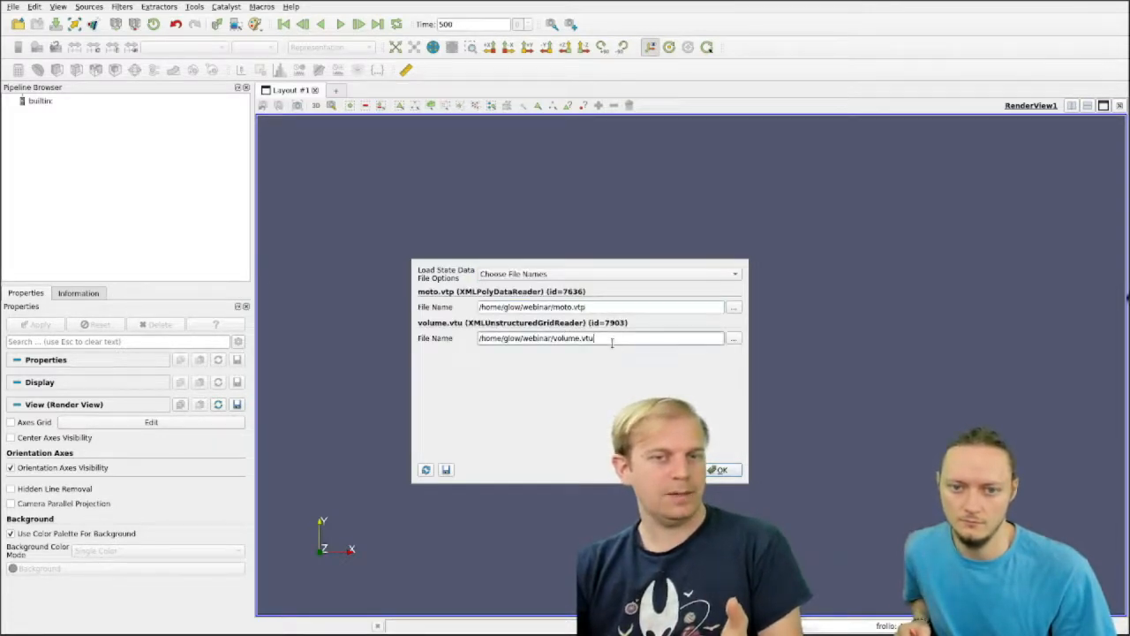
left_click(611, 306)
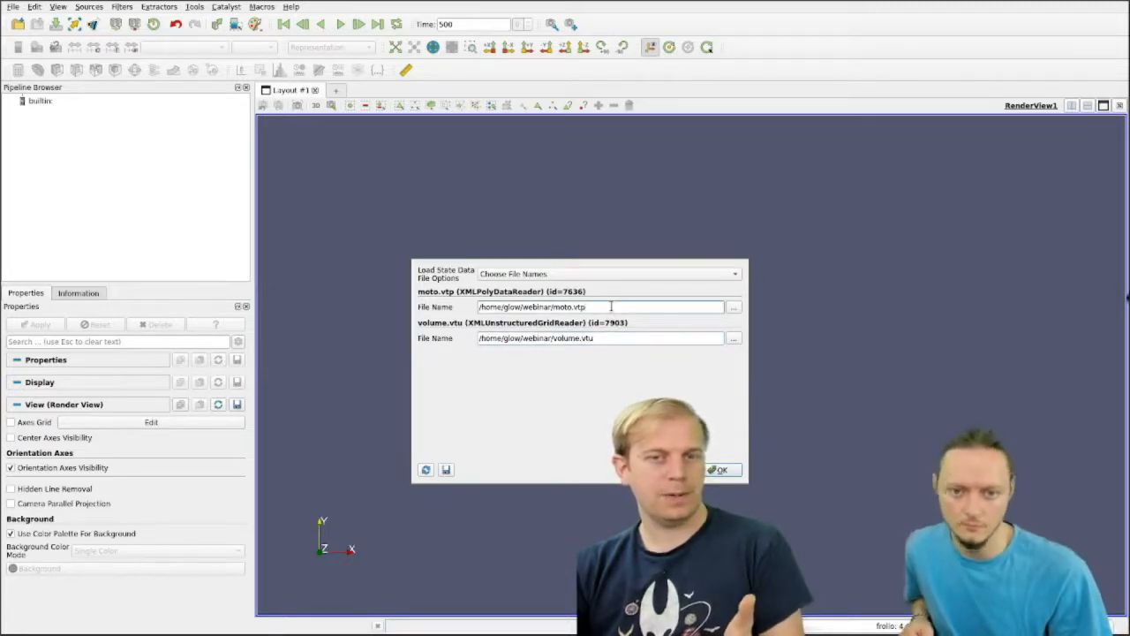
left_click(609, 276)
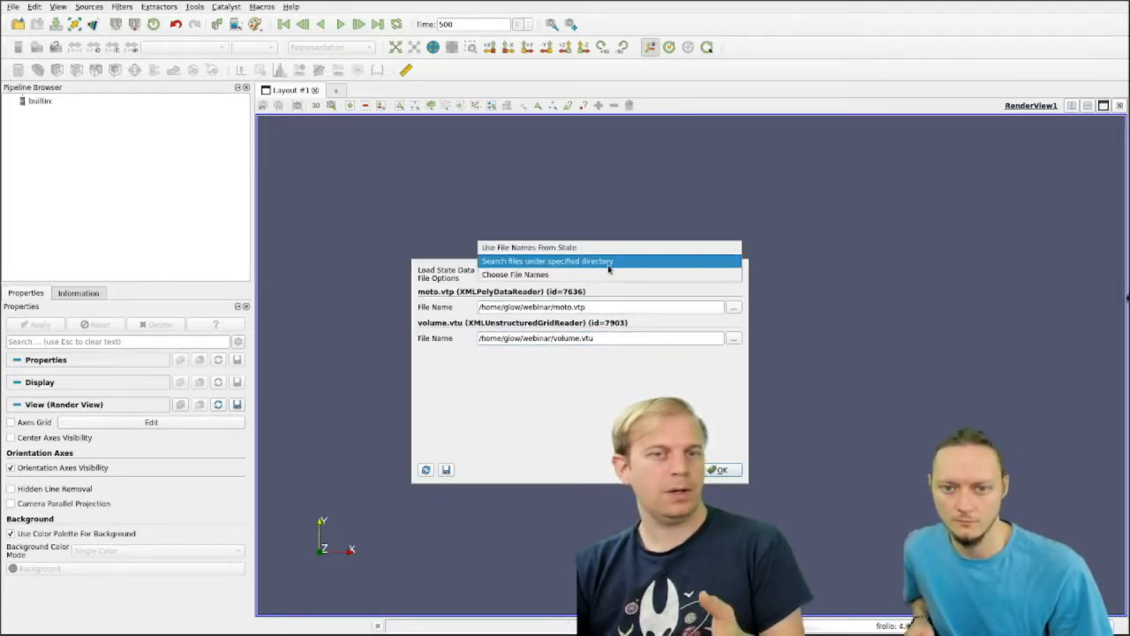
left_click(608, 262)
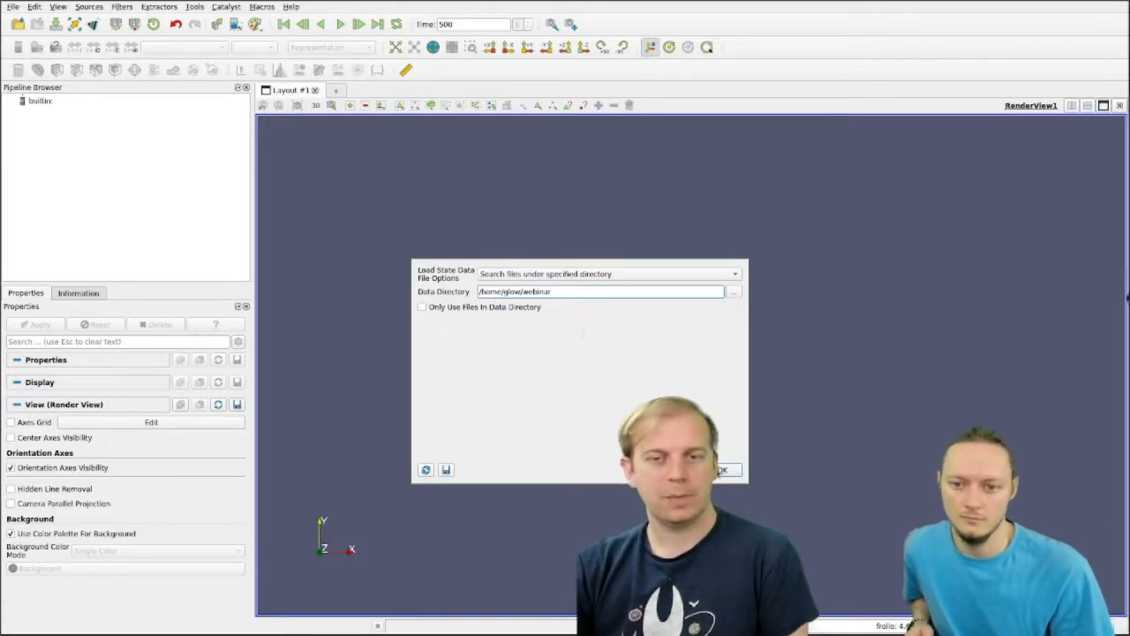
Step: Load the state with the Use File Names From State option
left_click(621, 281)
left_click(618, 270)
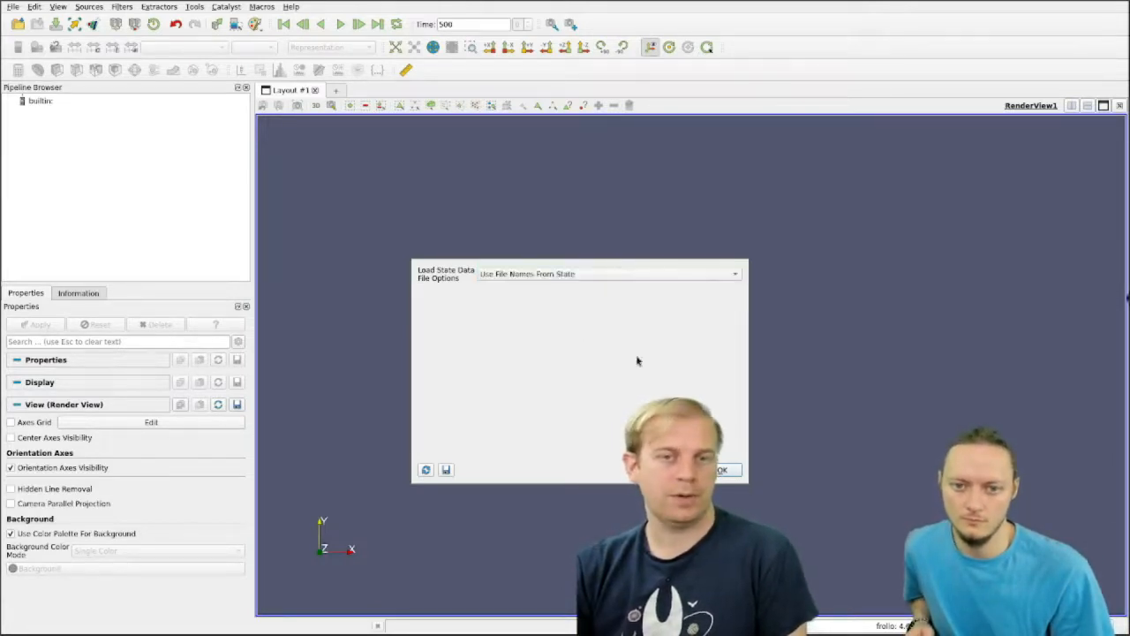
left_click(722, 471)
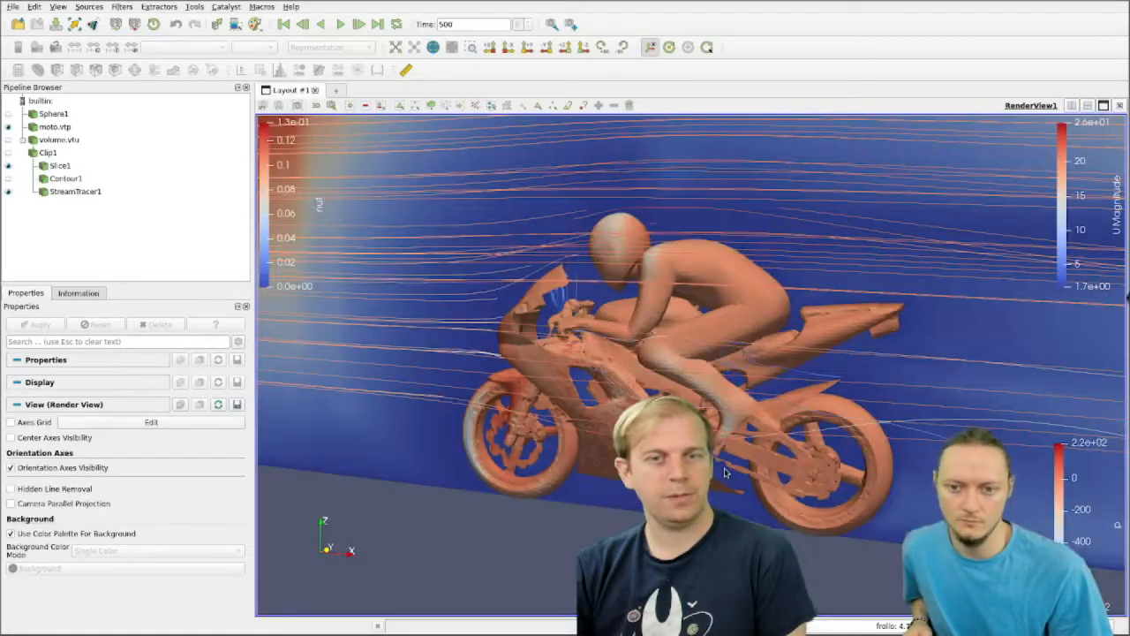
mouse_move(653, 531)
left_mouse_down()
mouse_move(628, 531)
mouse_move(649, 532)
left_mouse_up()
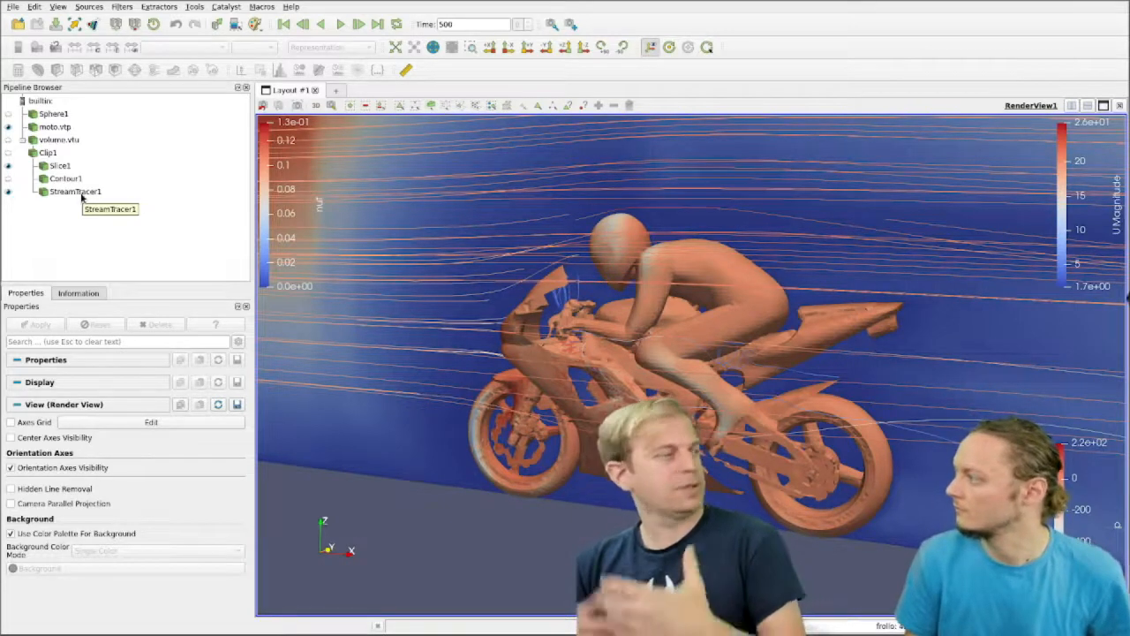
Step: Save the StreamTracer1 data as VTK PolyData to stream.vtp in the webinar folder, replacing the existing file and keeping the default writer options
left_click(60, 192)
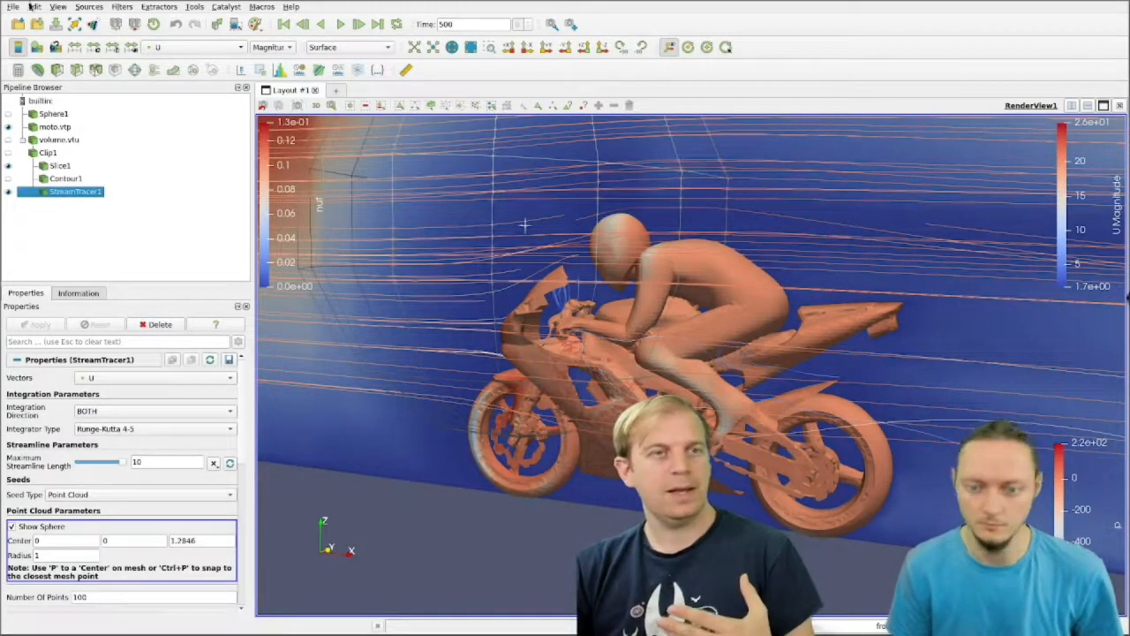
left_click(13, 8)
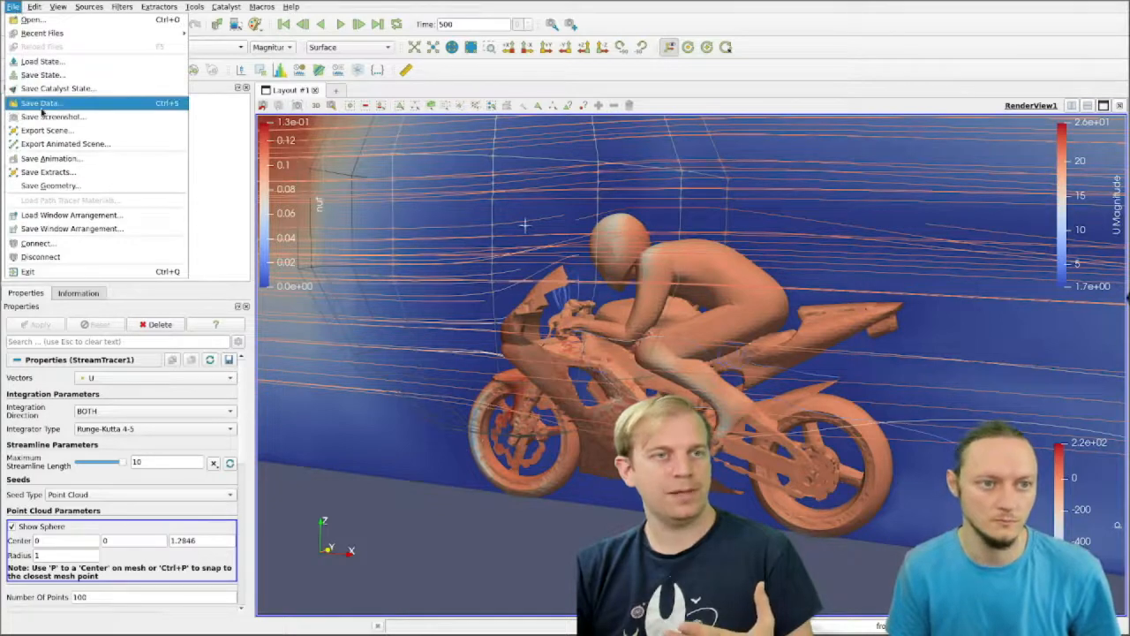
left_click(42, 104)
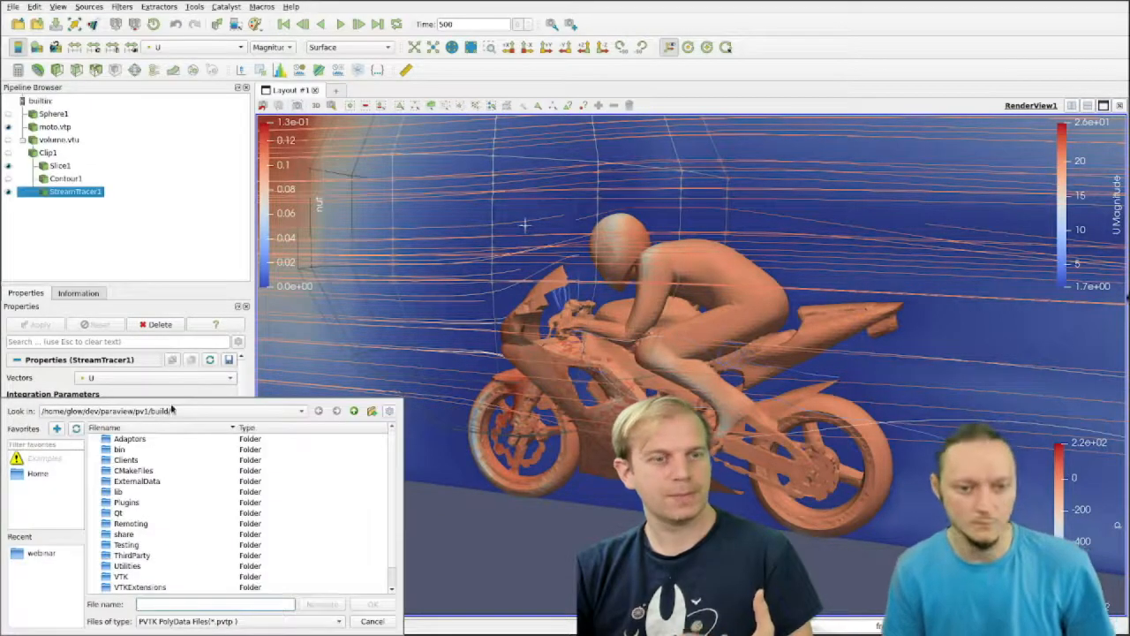
left_click_drag(264, 512, 590, 301)
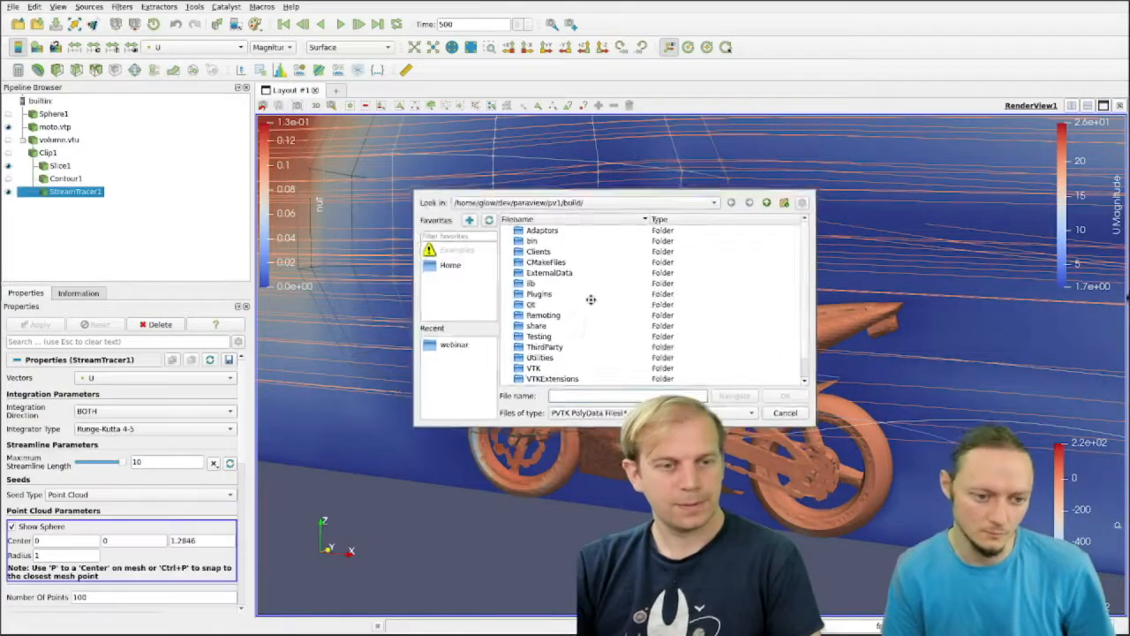
left_click(436, 346)
left_click(671, 412)
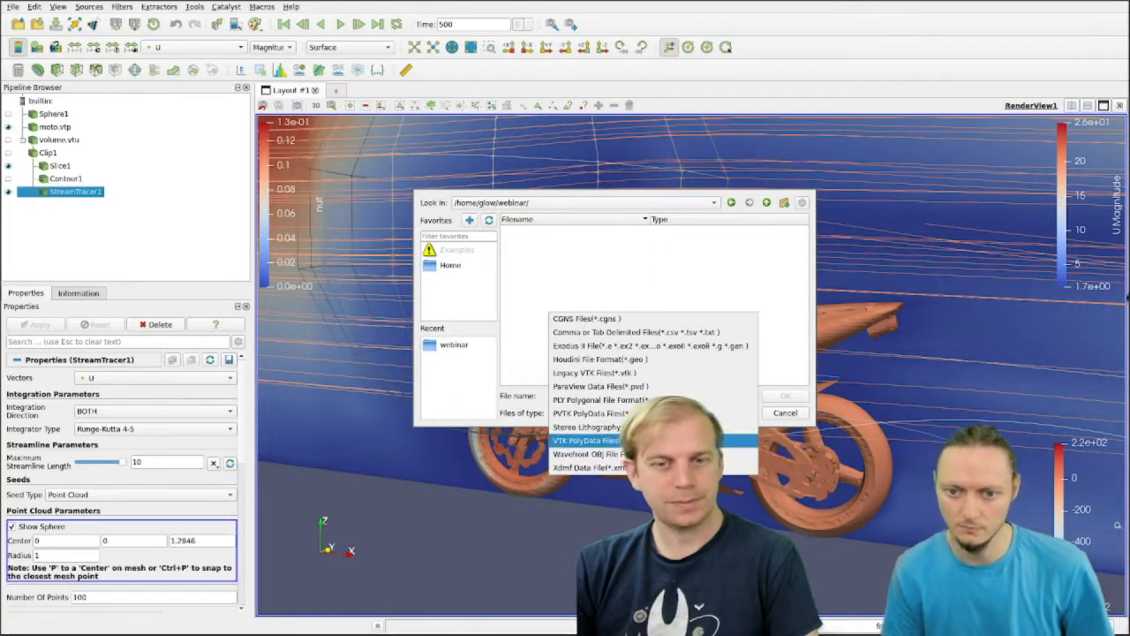
left_click(671, 440)
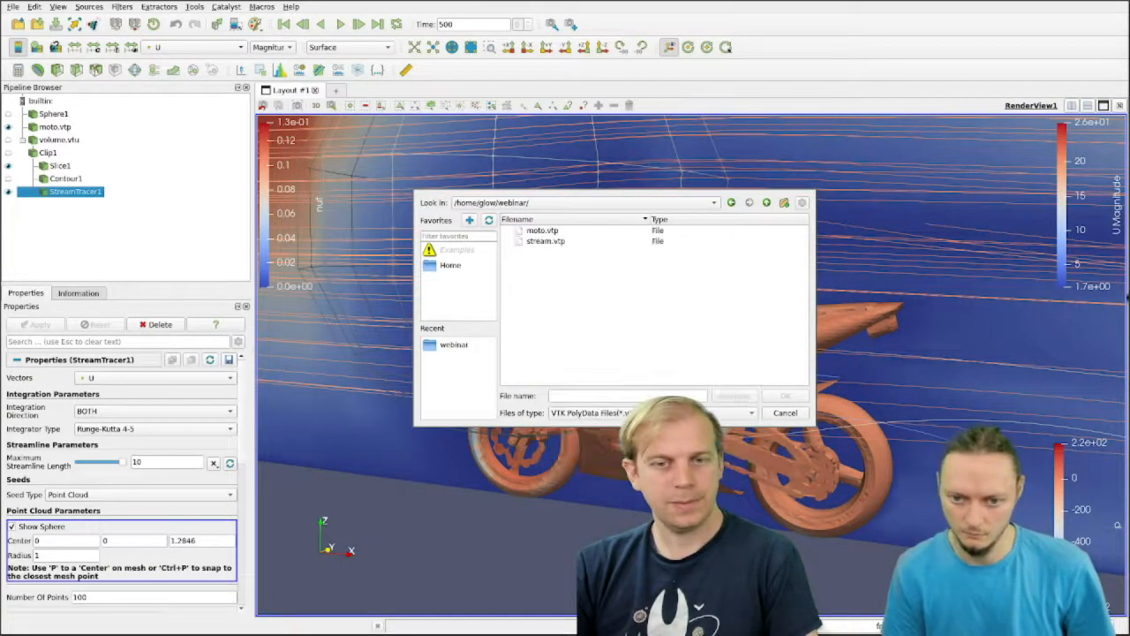
left_click(543, 241)
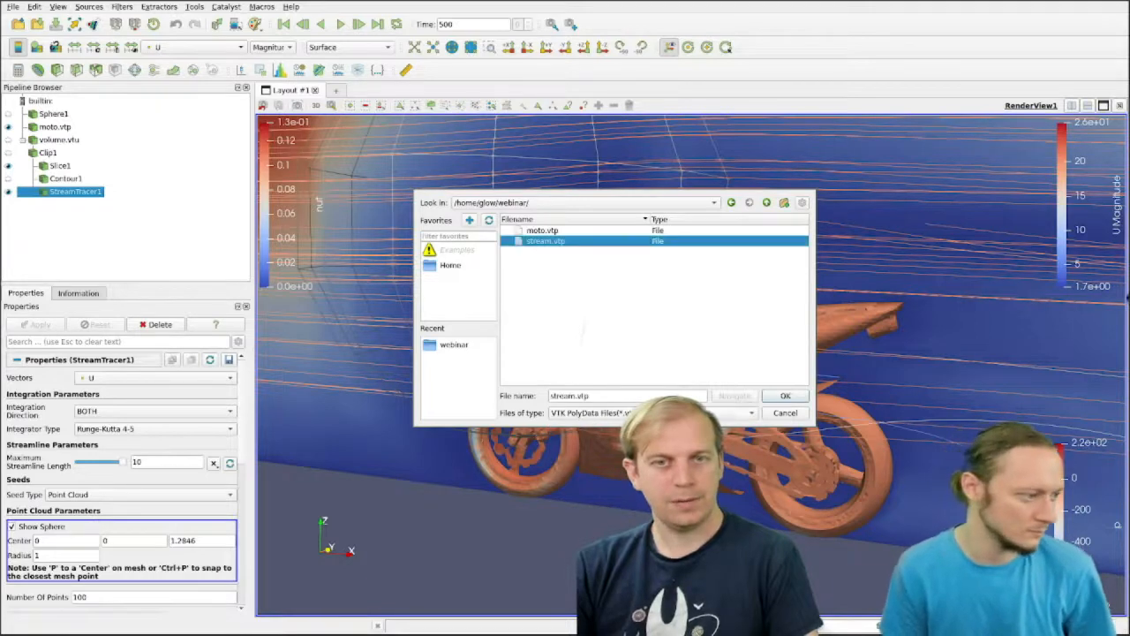
left_click(785, 397)
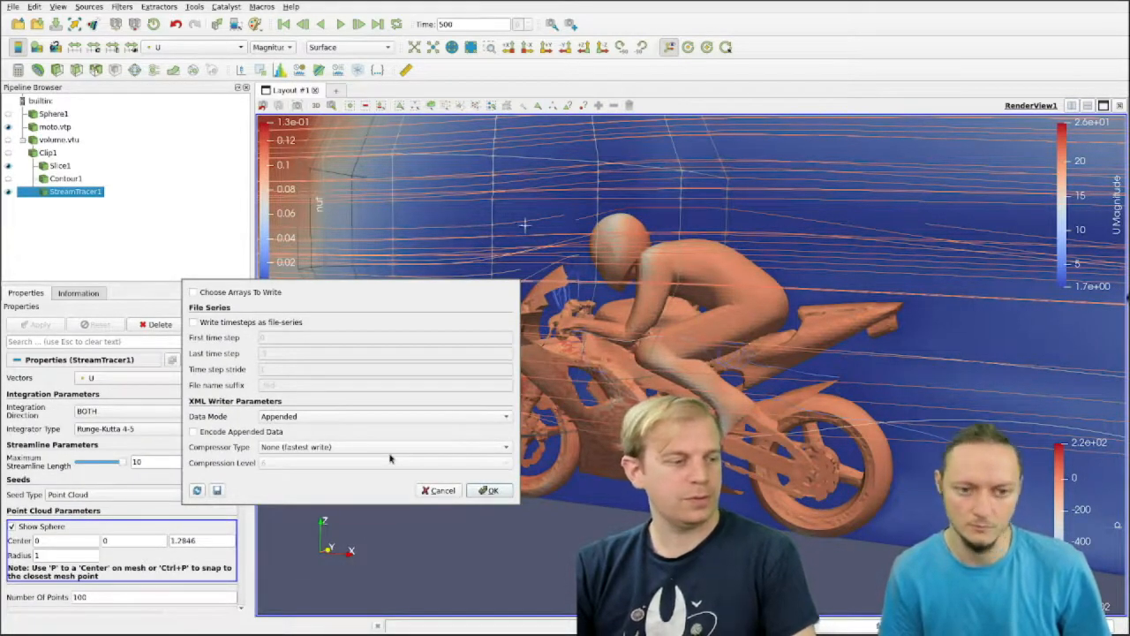
left_click(488, 491)
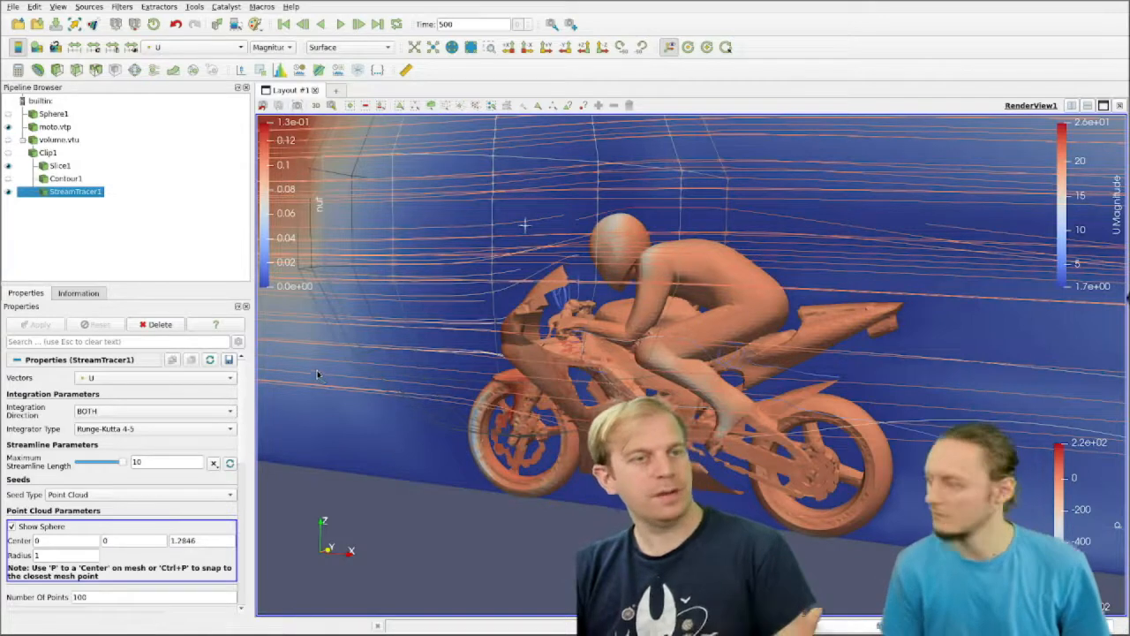
Step: Reset the session again, discarding the restored motorcycle visualization
left_click(34, 7)
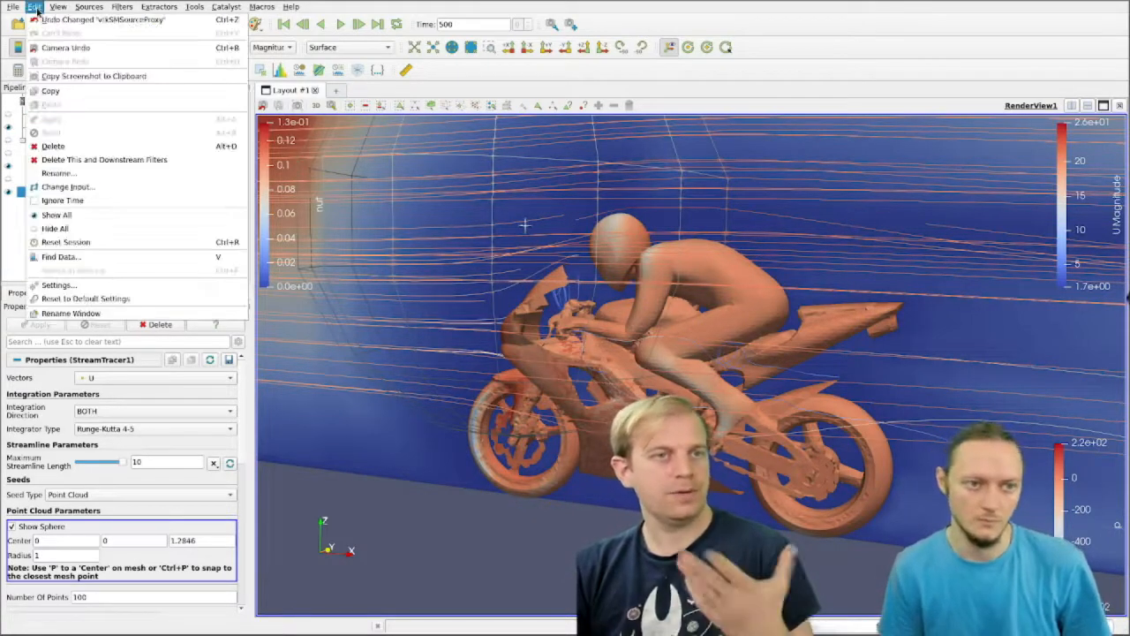
left_click(114, 241)
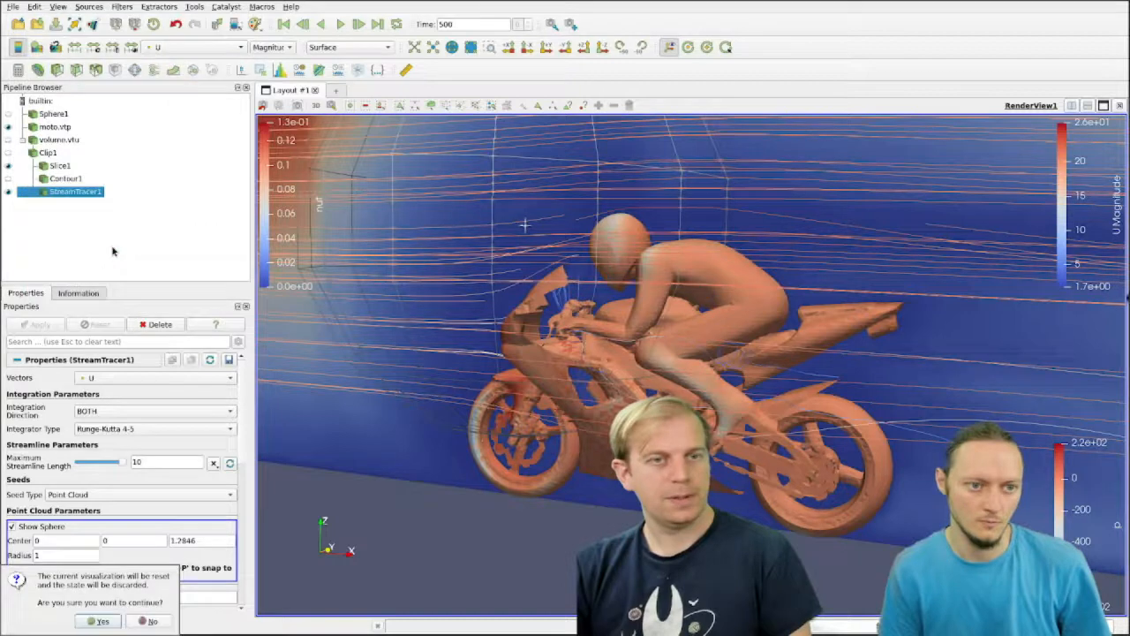
left_click(91, 622)
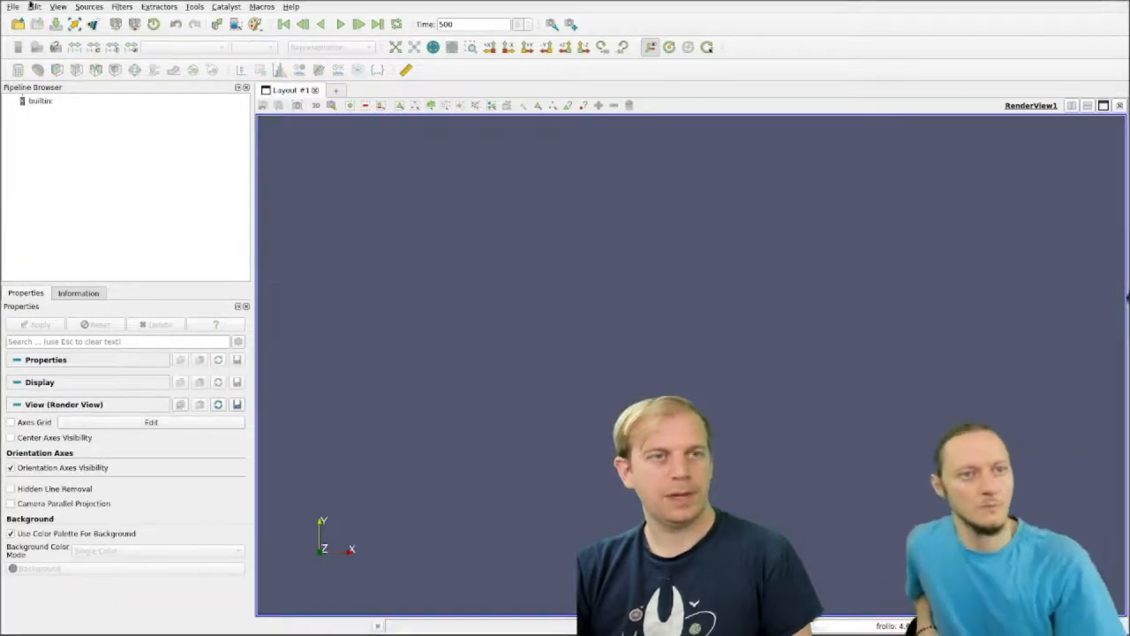
Step: Open stream.vtp from the webinar folder, apply it and rotate the view around the streamlines
left_click(16, 25)
left_click_drag(252, 508, 698, 316, "alt")
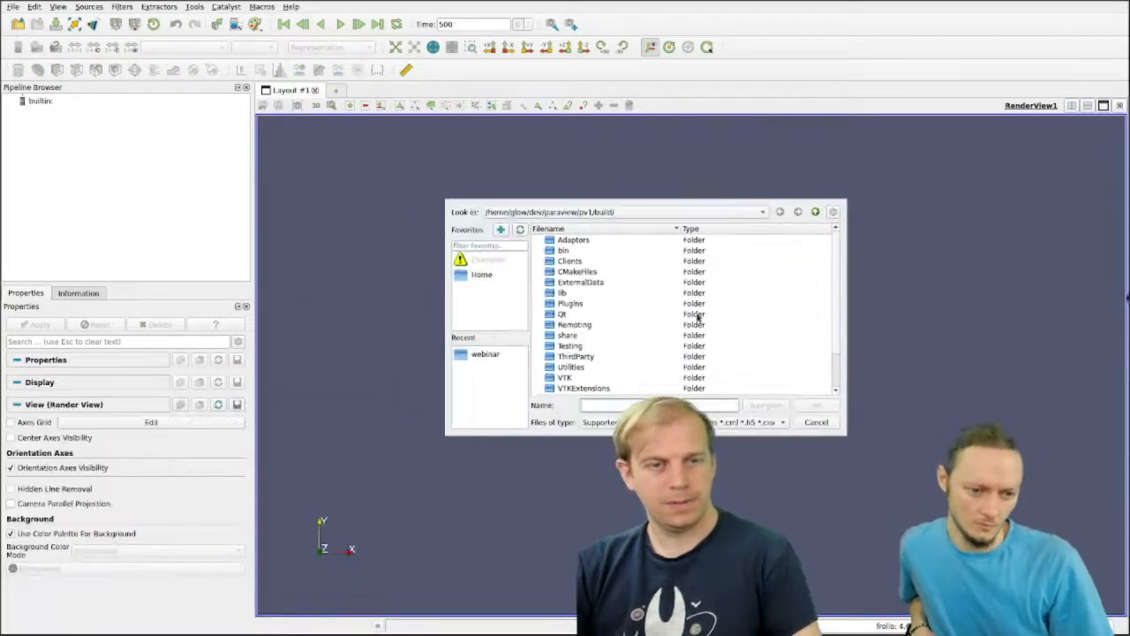
left_click(460, 355)
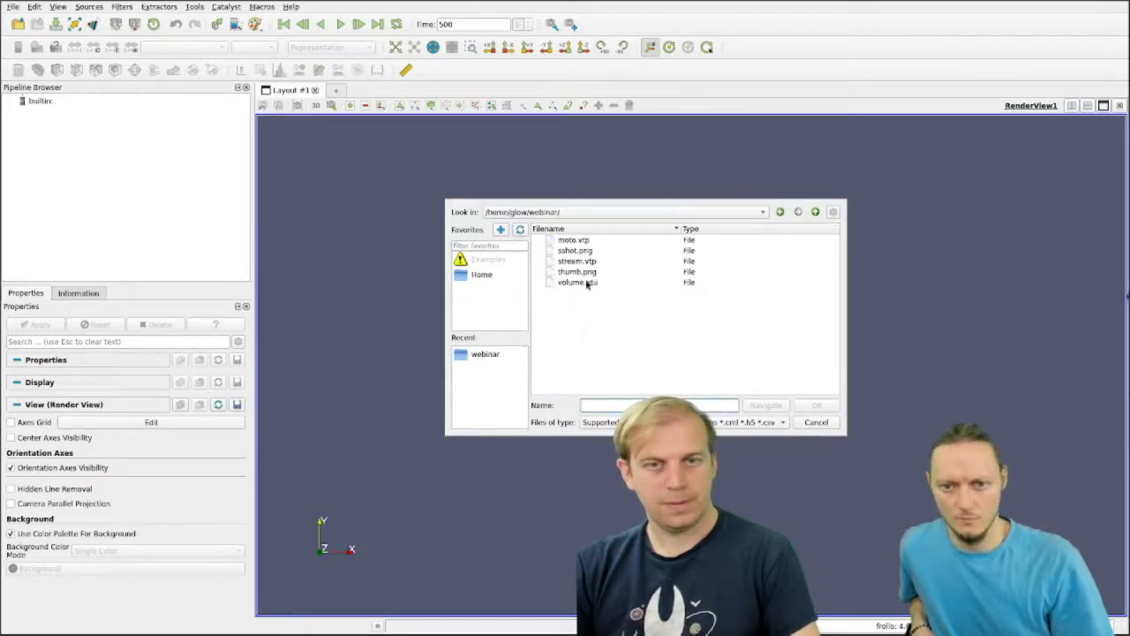
left_click(582, 261)
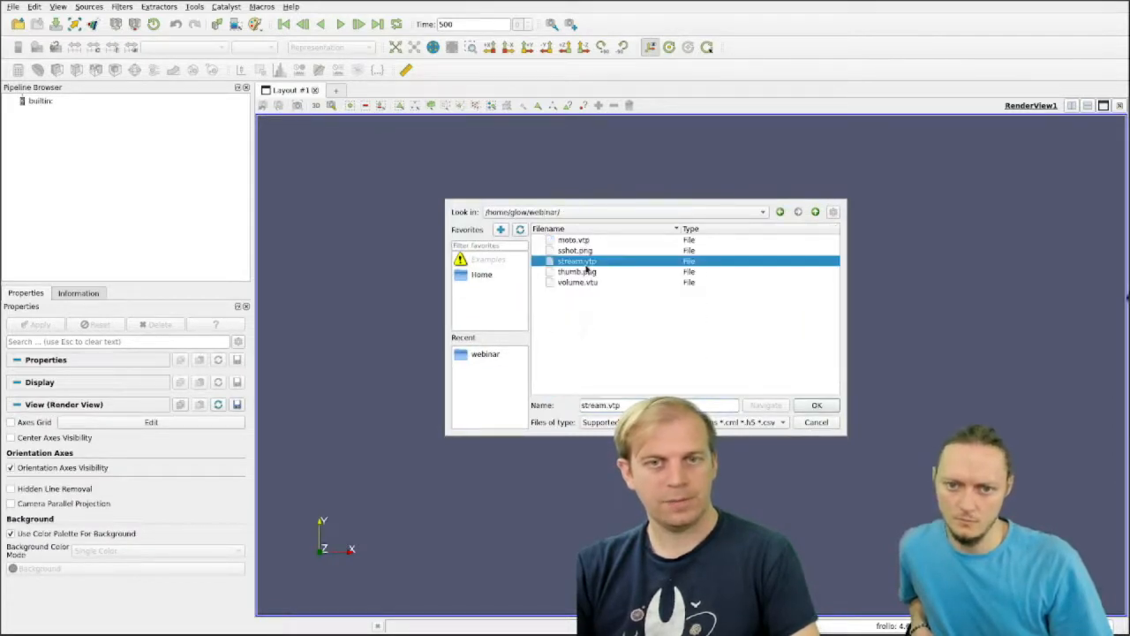
left_click(816, 406)
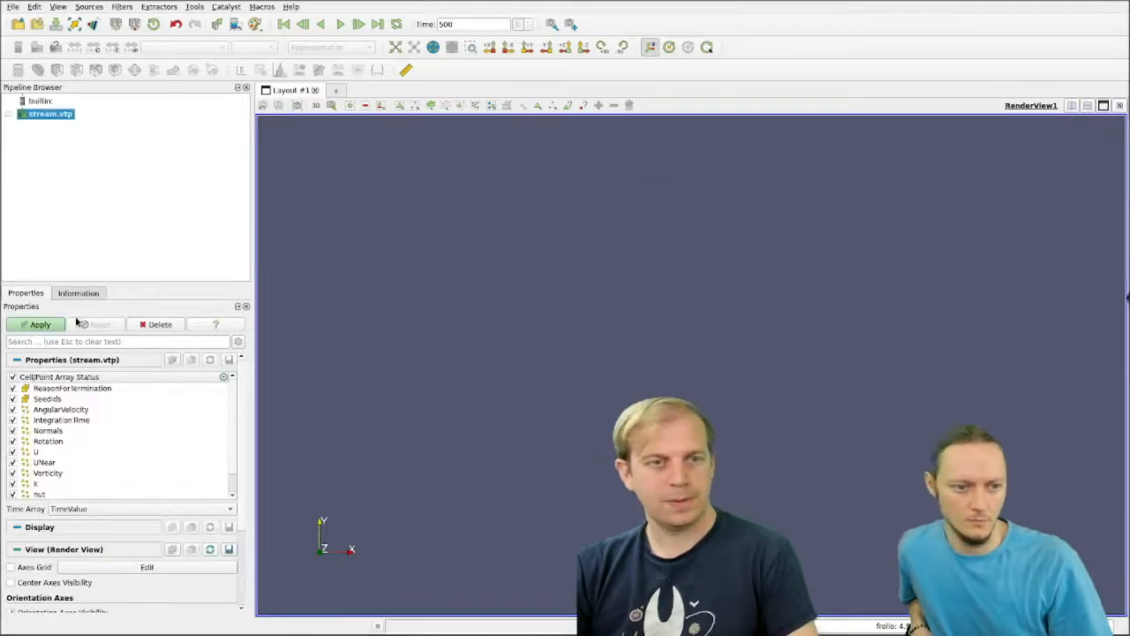
left_click(40, 325)
left_click_drag(697, 309, 661, 279)
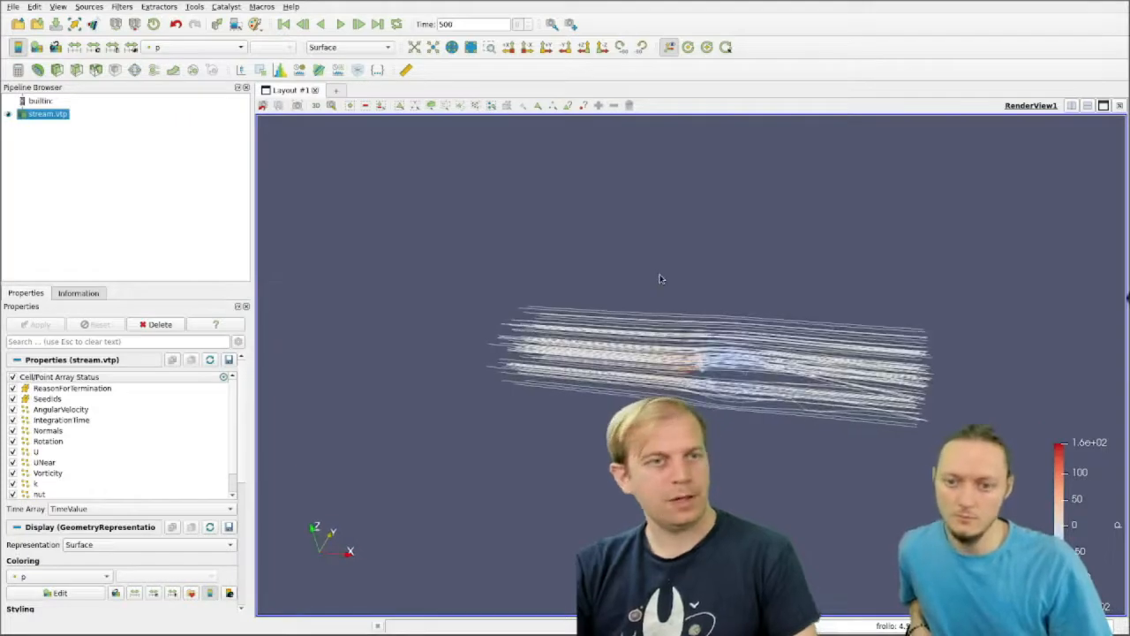
Step: Examine the file types supported for opening data without opening a file
left_click(16, 27)
left_click_drag(222, 546, 565, 419, "alt")
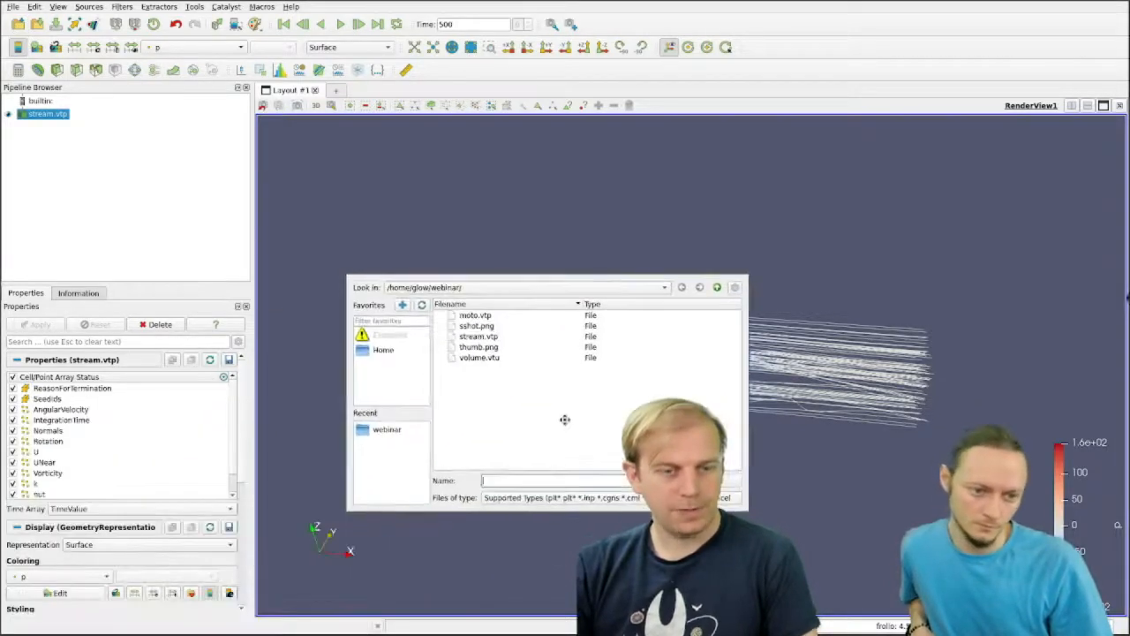
left_click(587, 498)
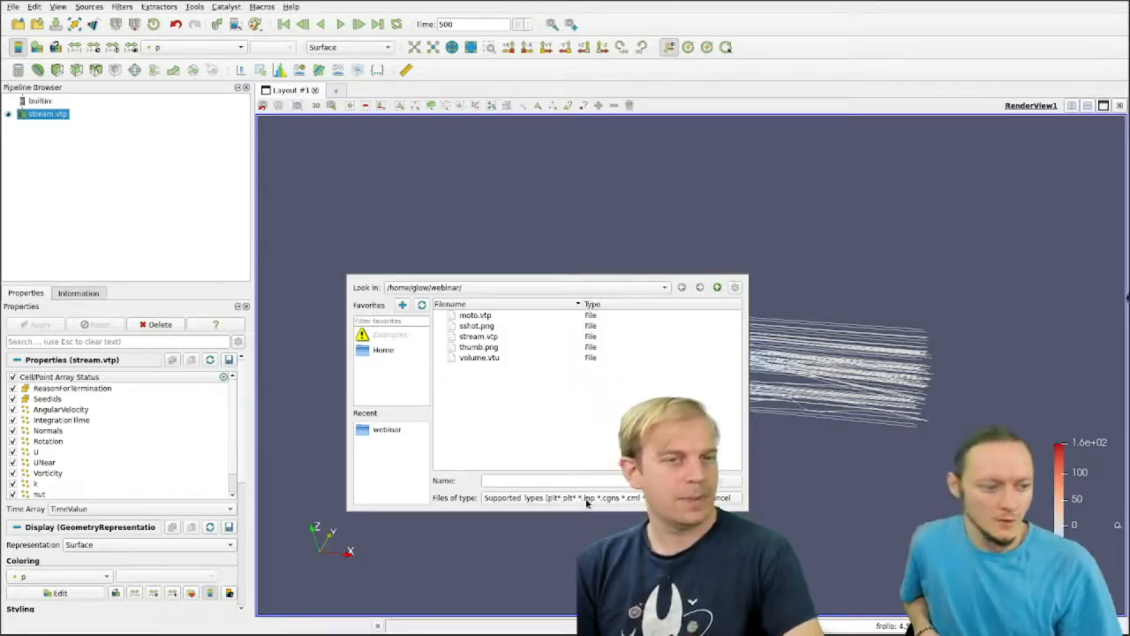
key("Escape")
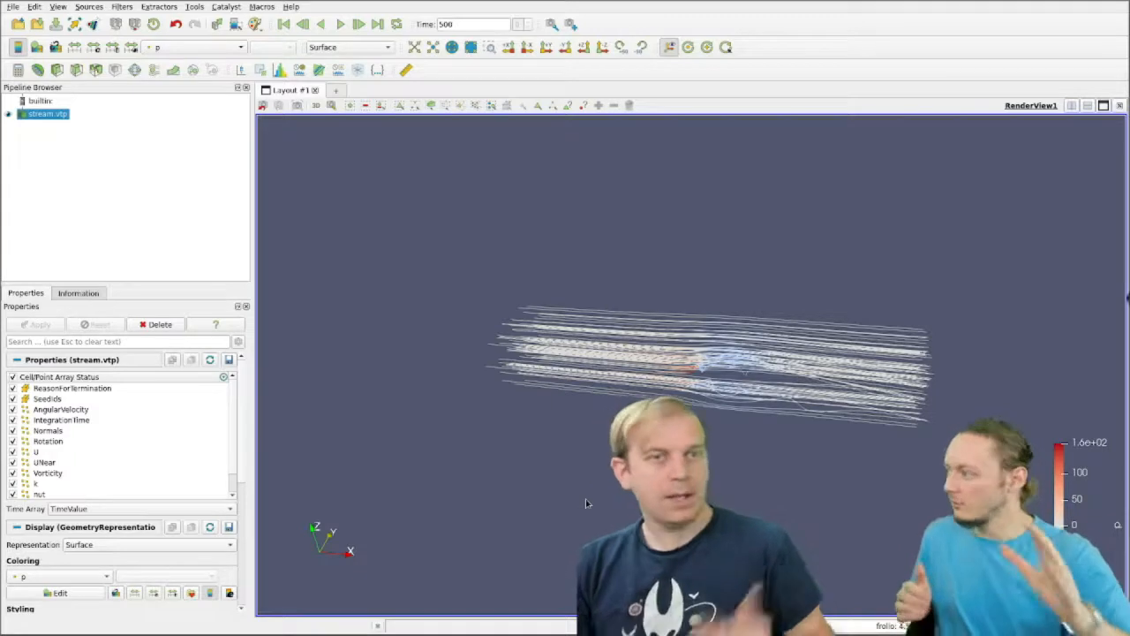
Step: Delete the stream.vtp source and load state.pvsm from the webinar folder, using the file names stored in the state
left_click(157, 324)
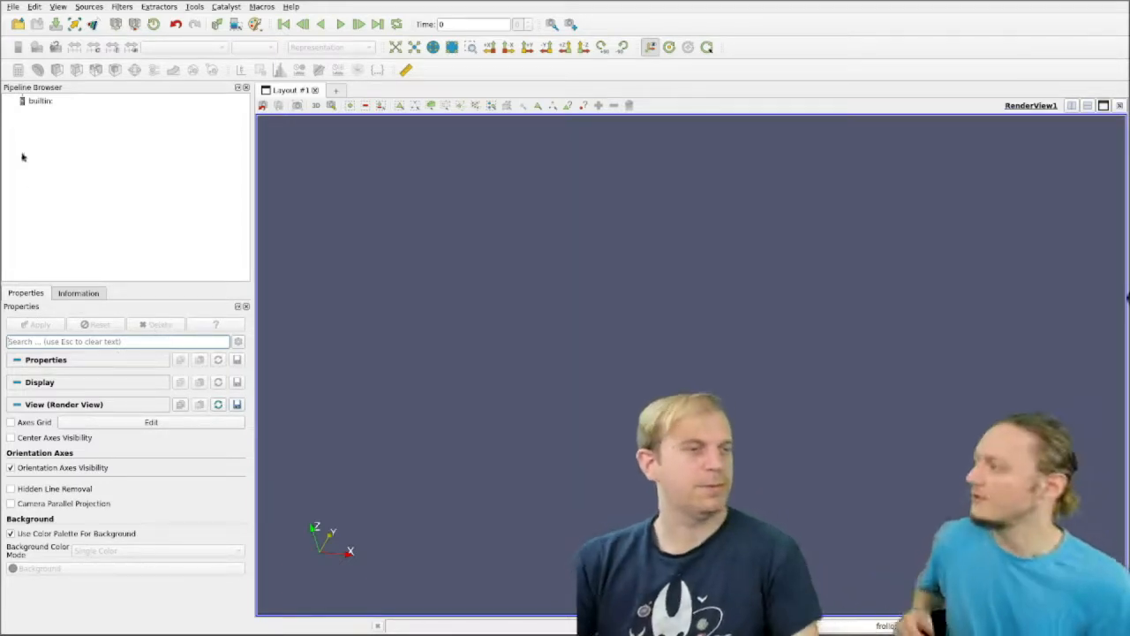
left_click(13, 7)
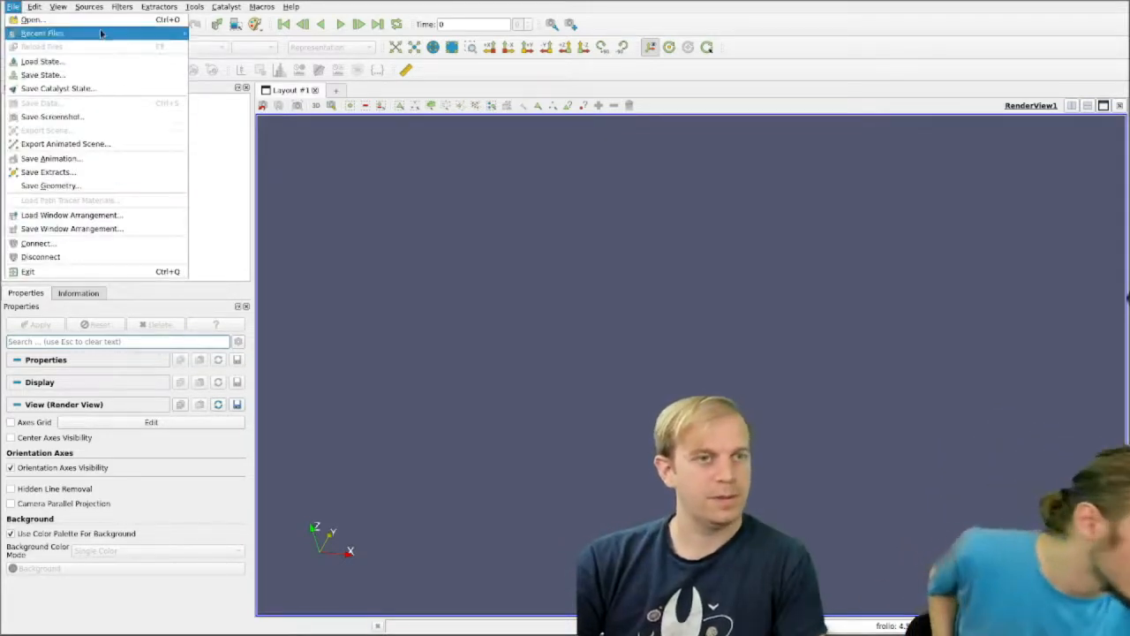
left_click(41, 60)
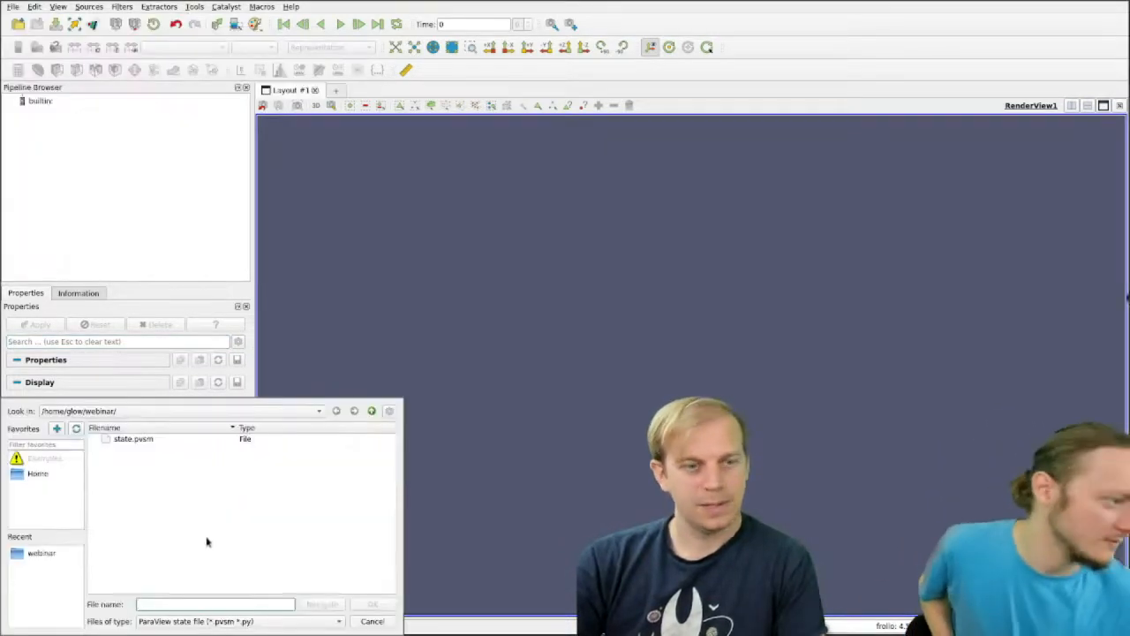
double_click(273, 380)
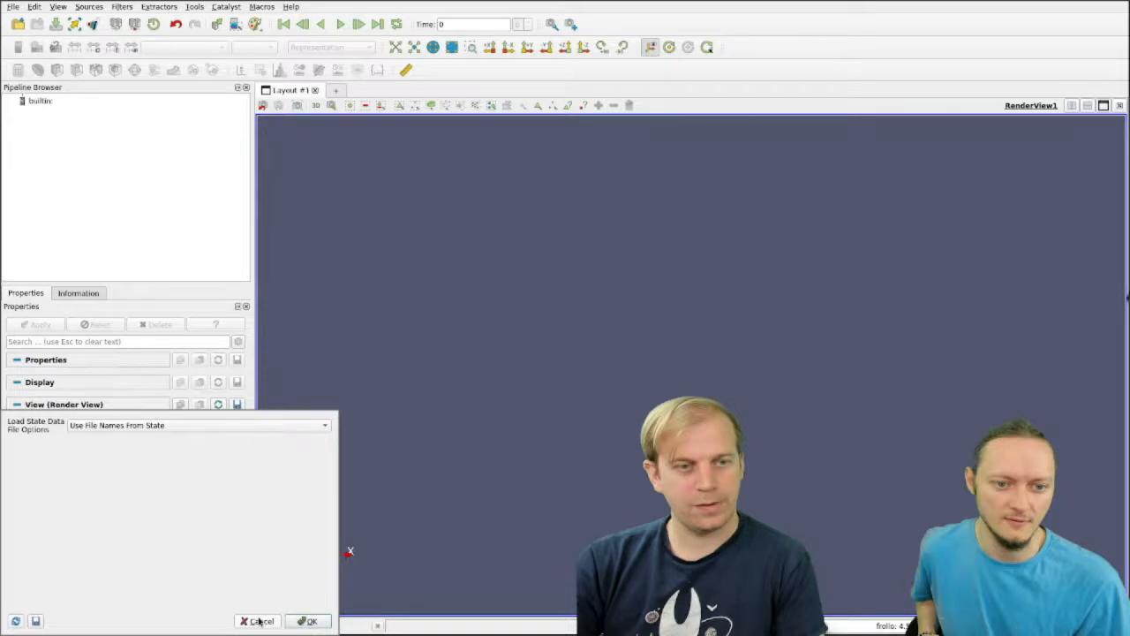
left_click(307, 621)
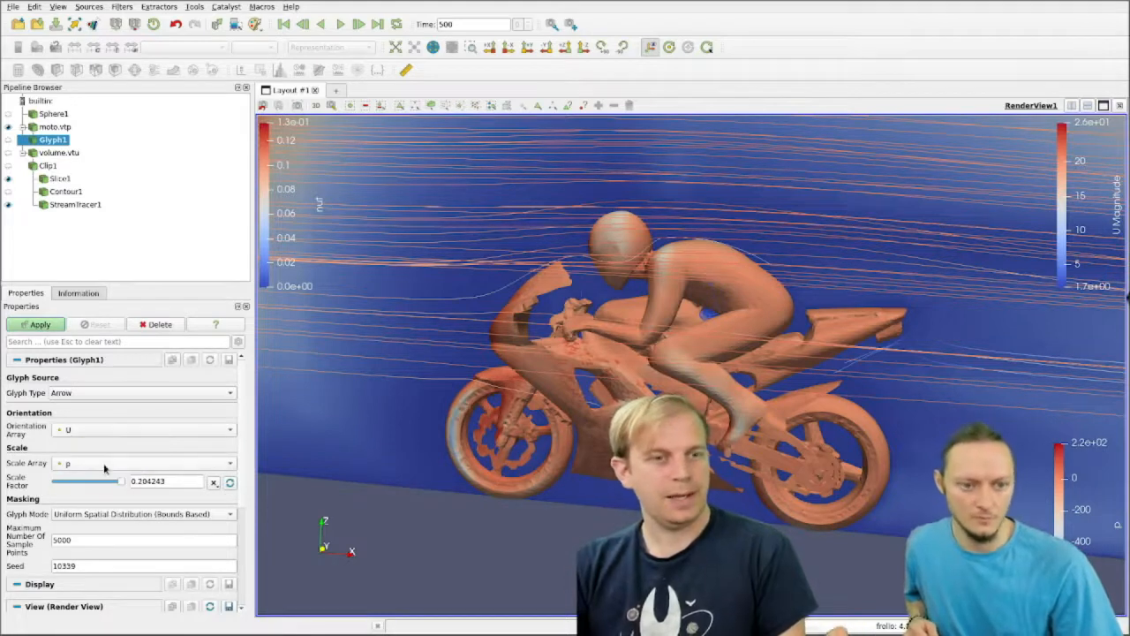
Step: Apply the moto.vtp arrow glyphs with no scale array, keeping U as the orientation array
left_click(104, 468)
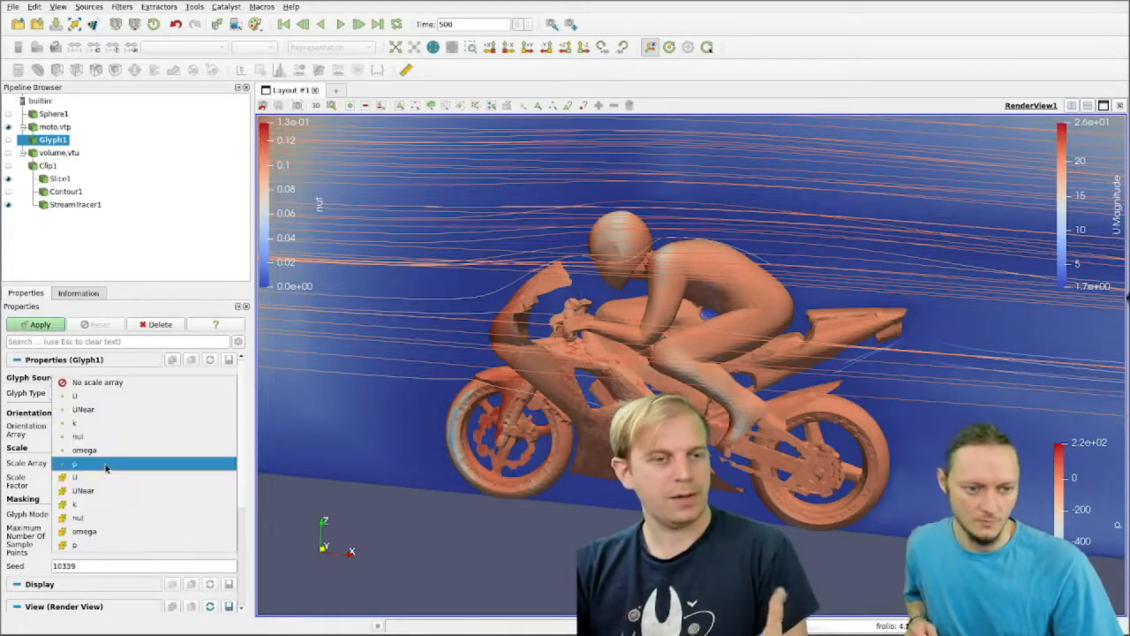
left_click(127, 383)
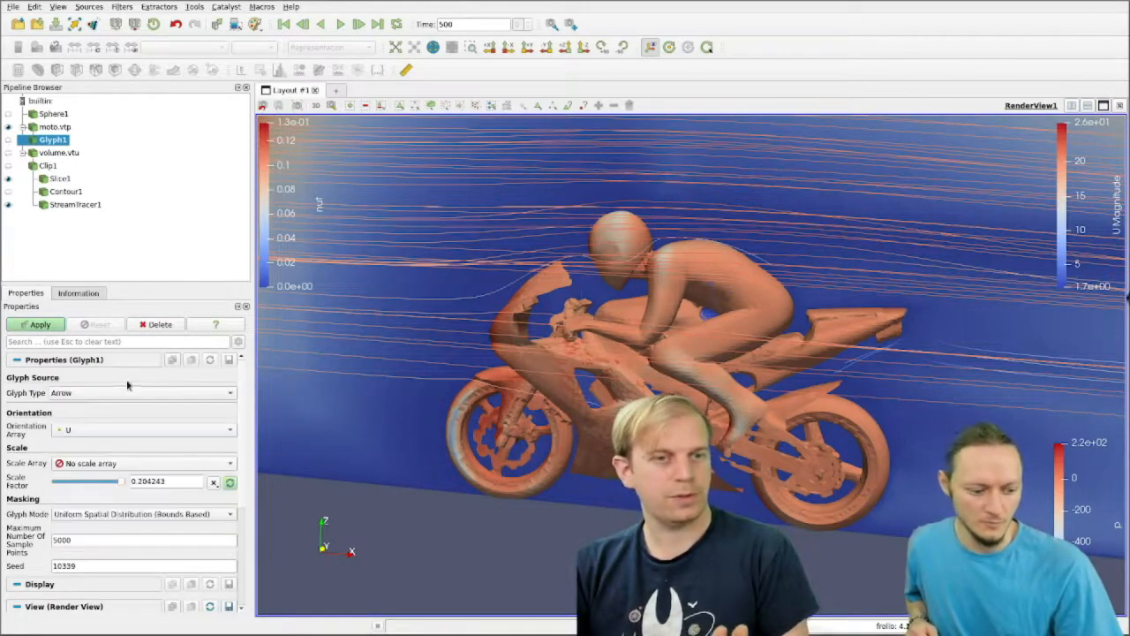
left_click(55, 326)
left_click_drag(438, 502, 428, 543)
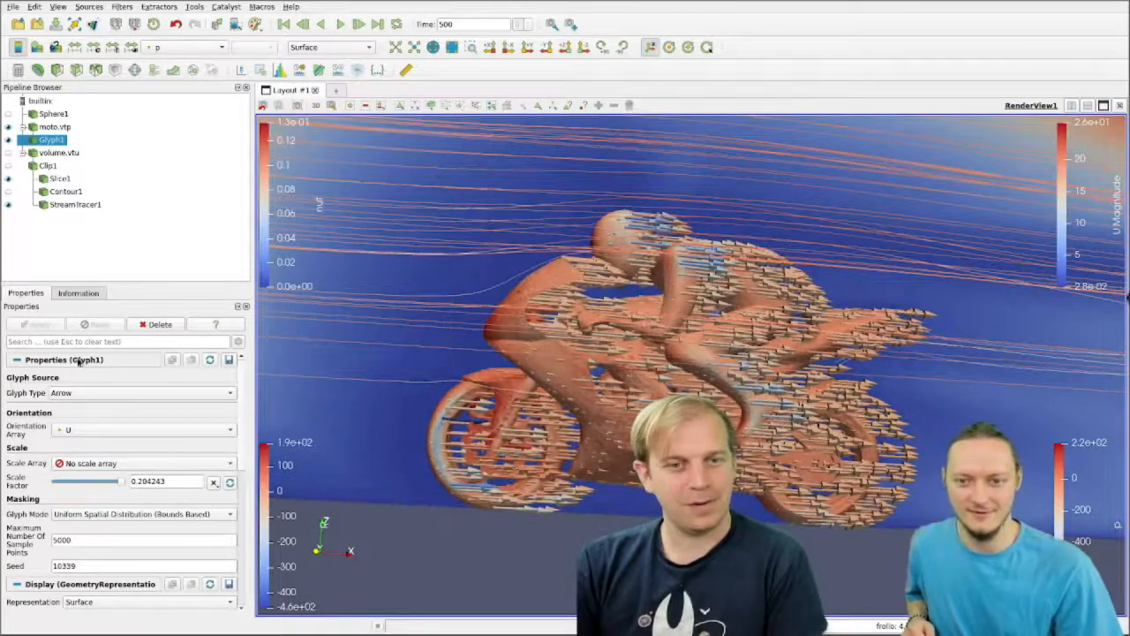
left_click(99, 430)
left_click(99, 430)
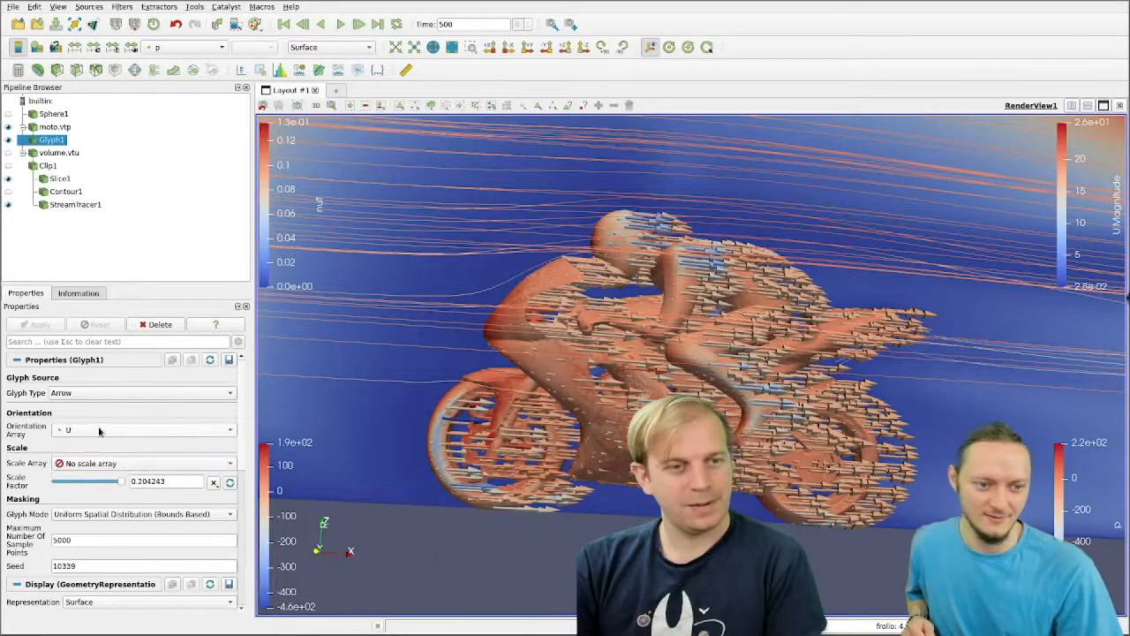
Step: Scale the arrow glyphs by omega, reset the scale factor to the data-based value 6.62446e-06 and apply
left_click(138, 463)
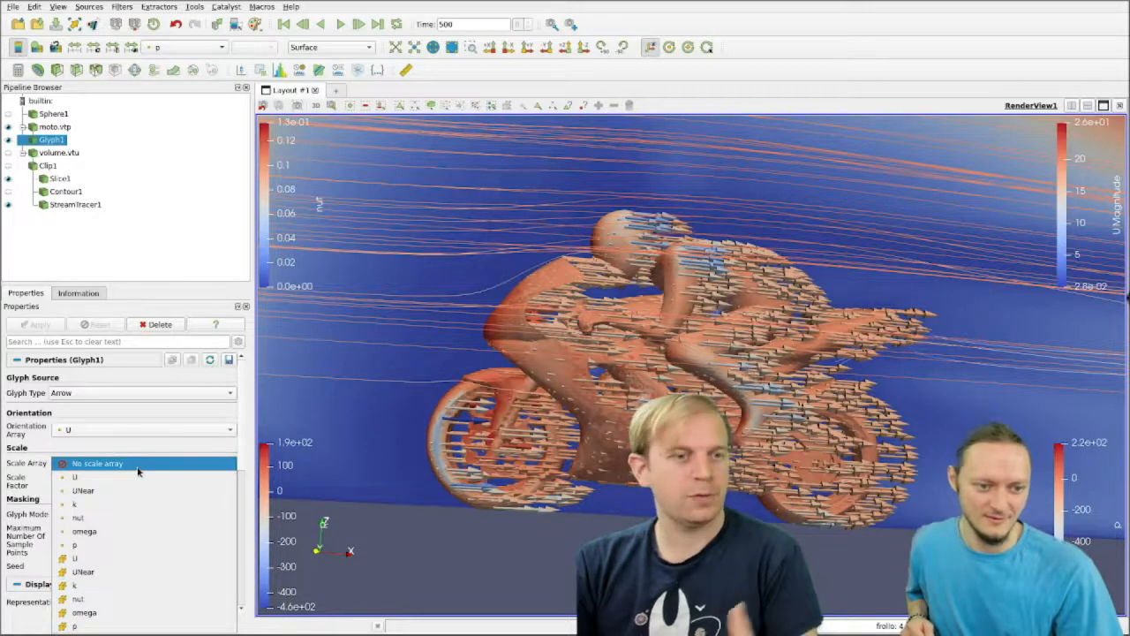
left_click(153, 529)
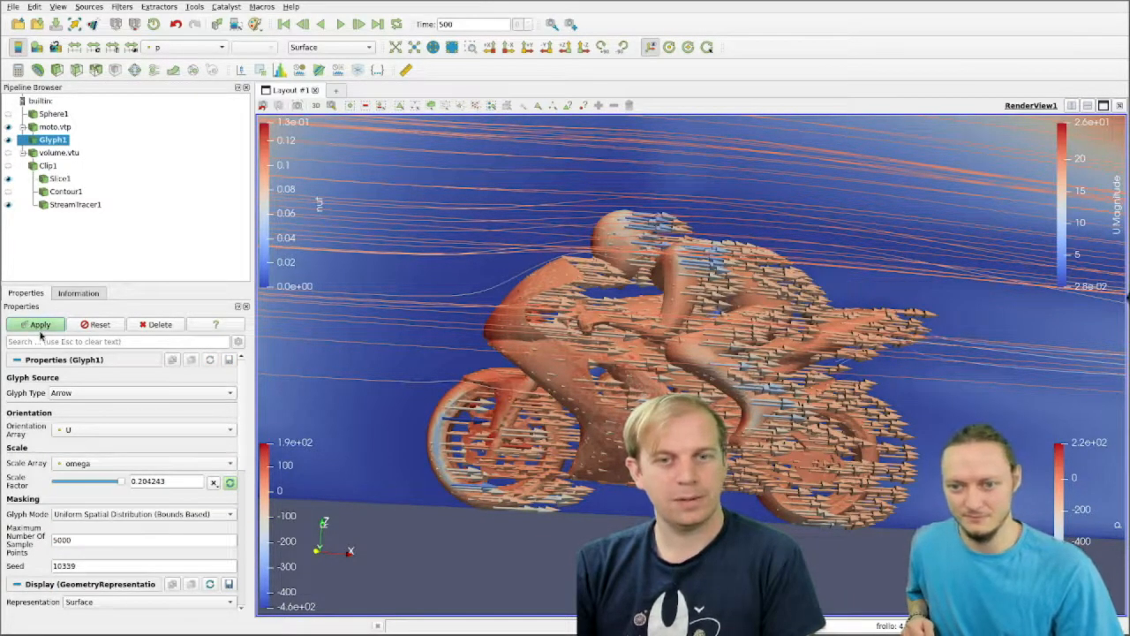
left_click(40, 325)
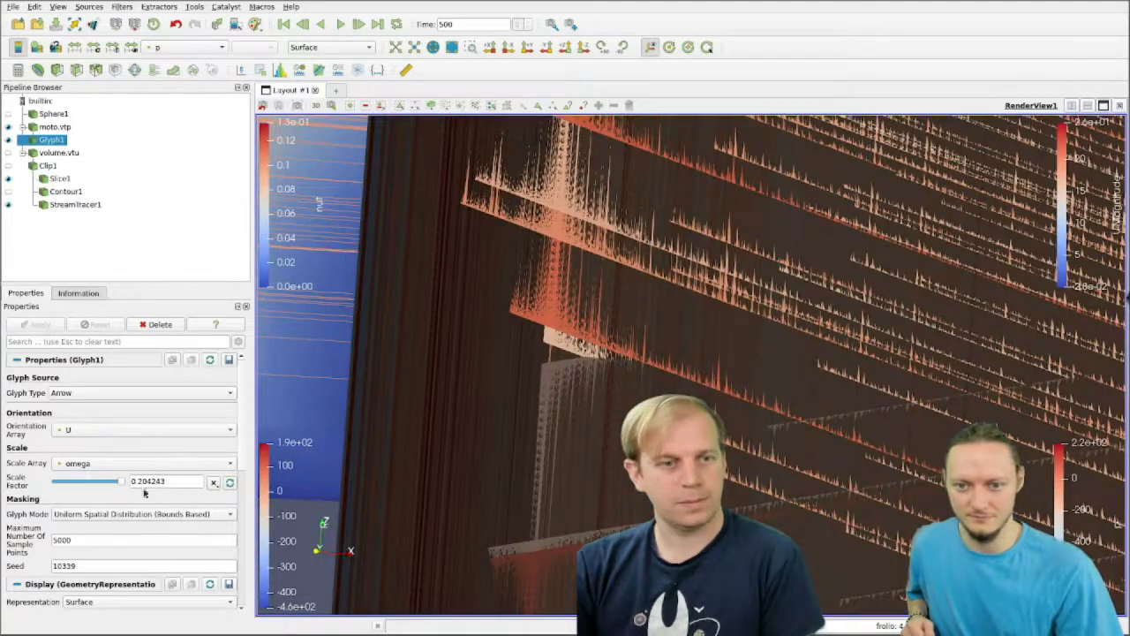
left_click(229, 483)
left_click(40, 325)
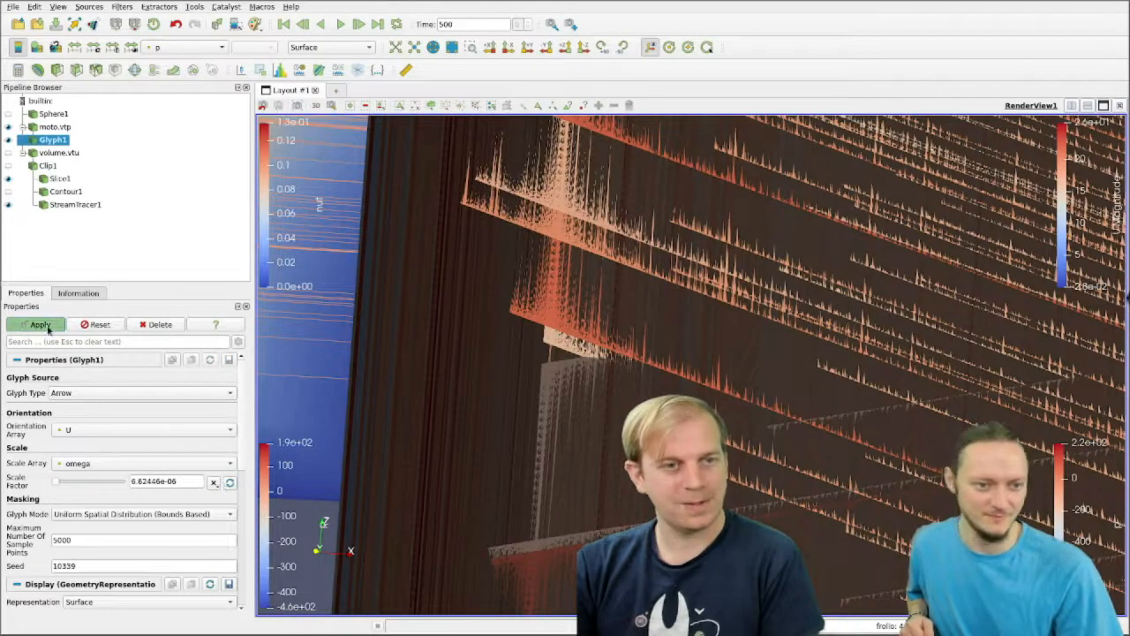
right_click_drag(460, 552, 770, 503)
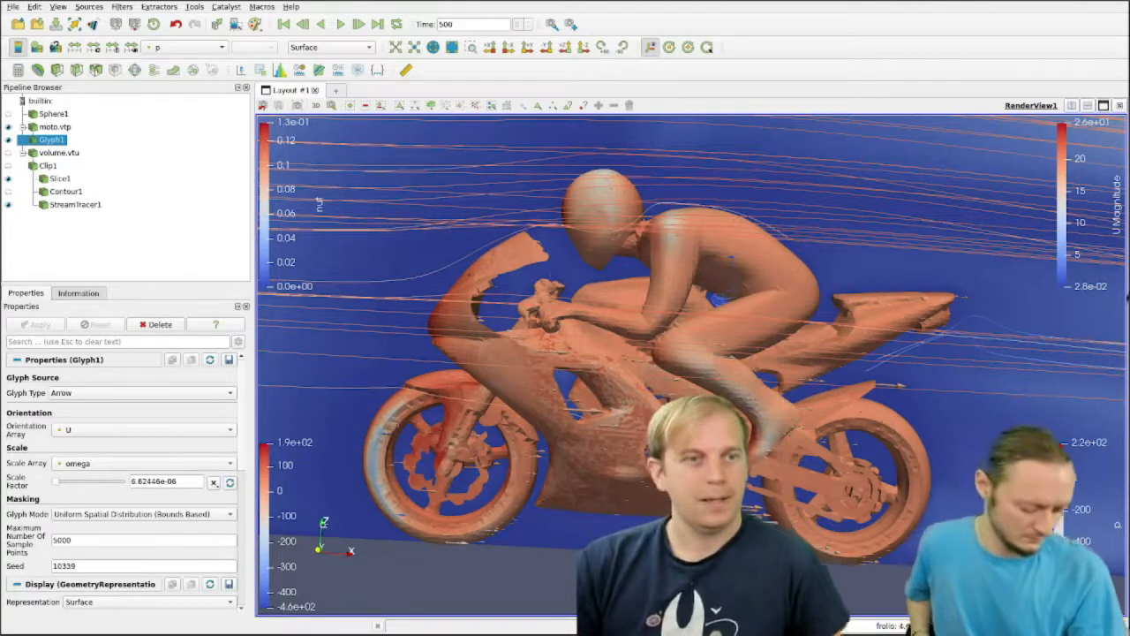
Step: Delete the glyph and apply a new Glyph filter to moto.vtp with arrows oriented by U and scaled by p
left_click(159, 324)
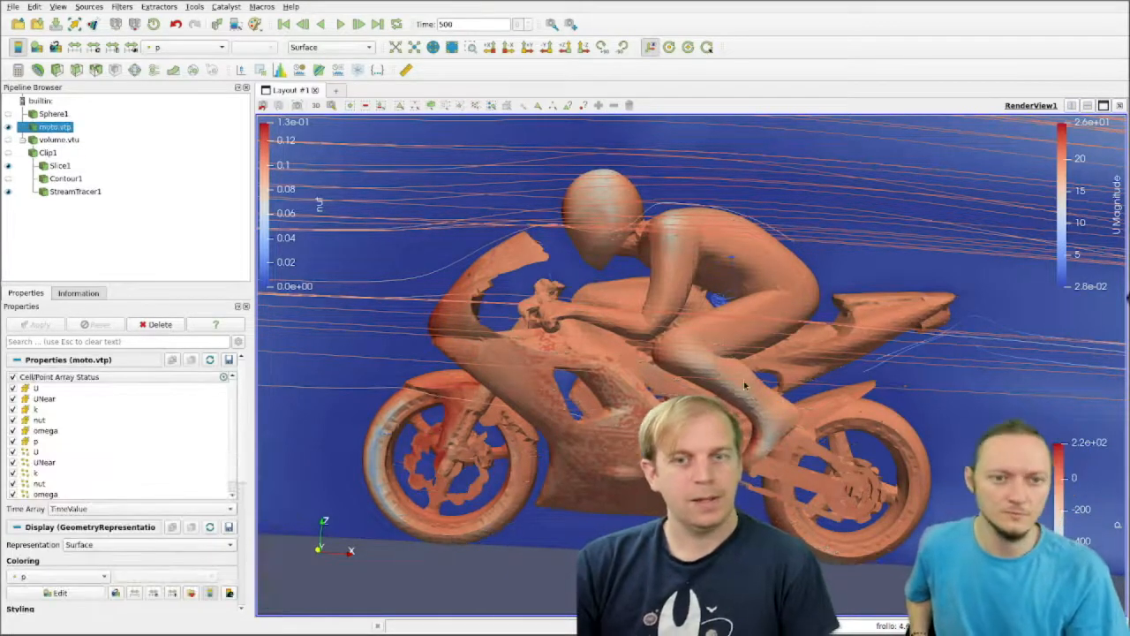
left_click_drag(744, 386, 883, 411)
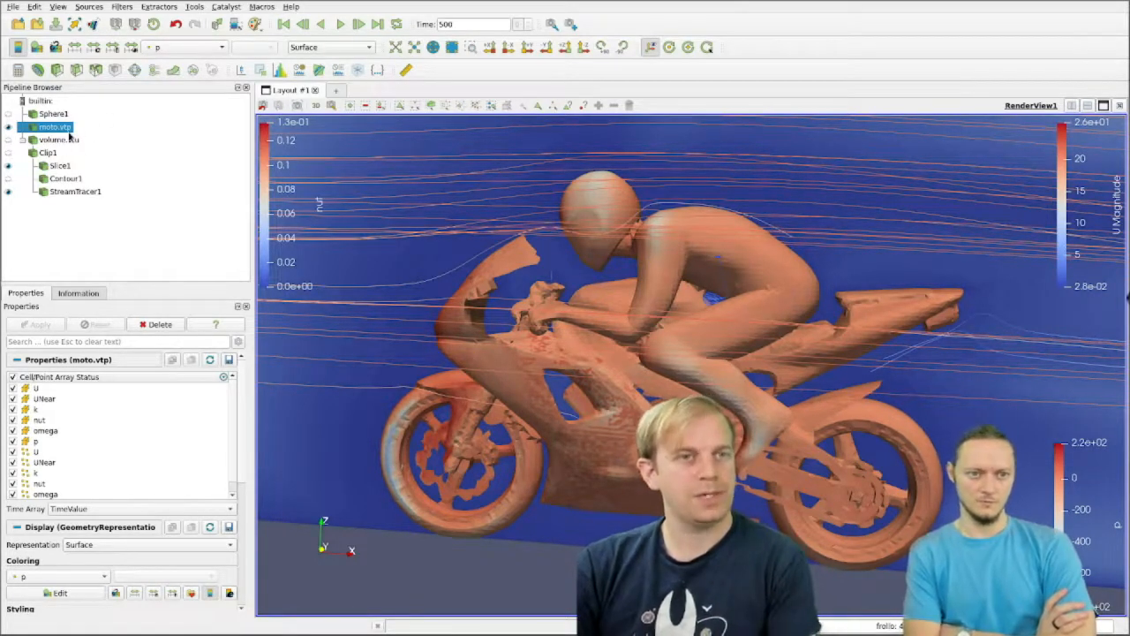
left_click(134, 71)
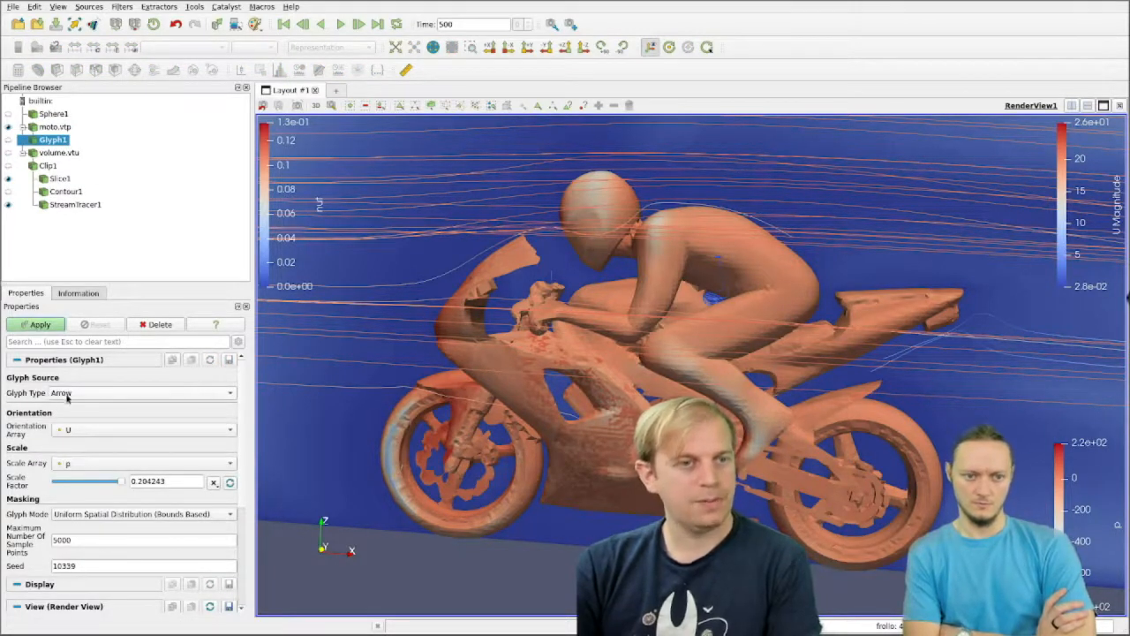
left_click(139, 430)
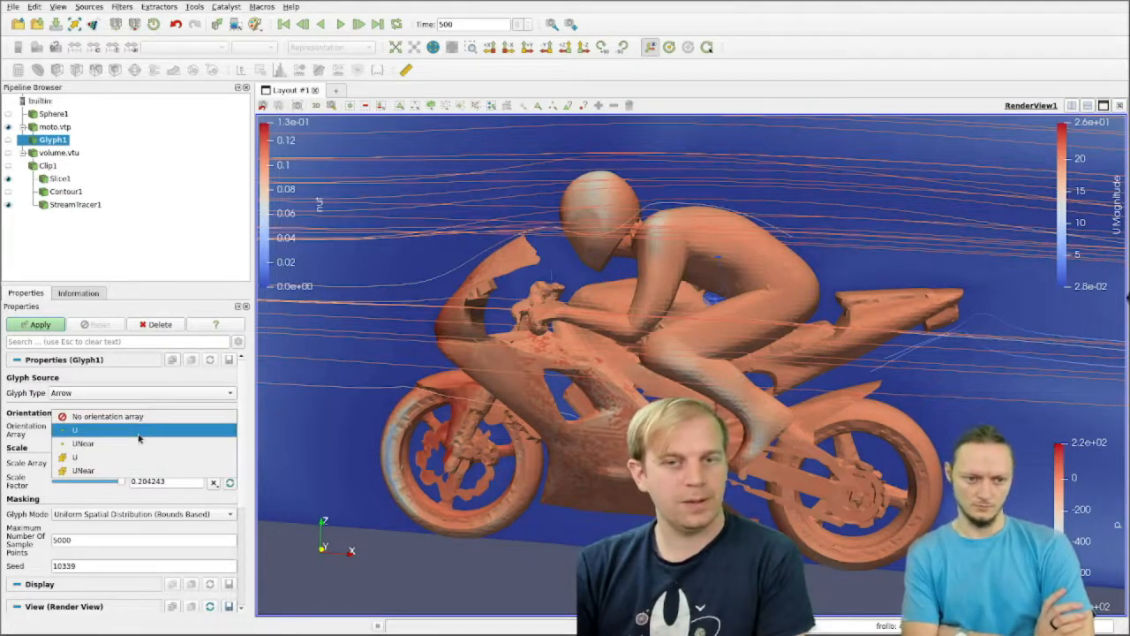
left_click(139, 430)
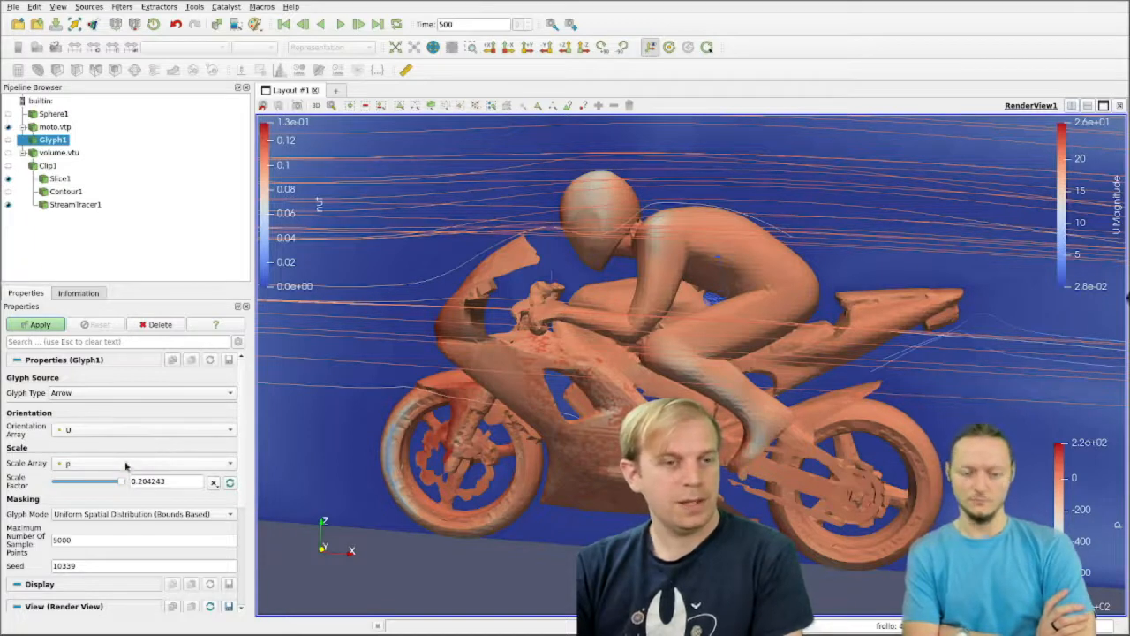
left_click(213, 482)
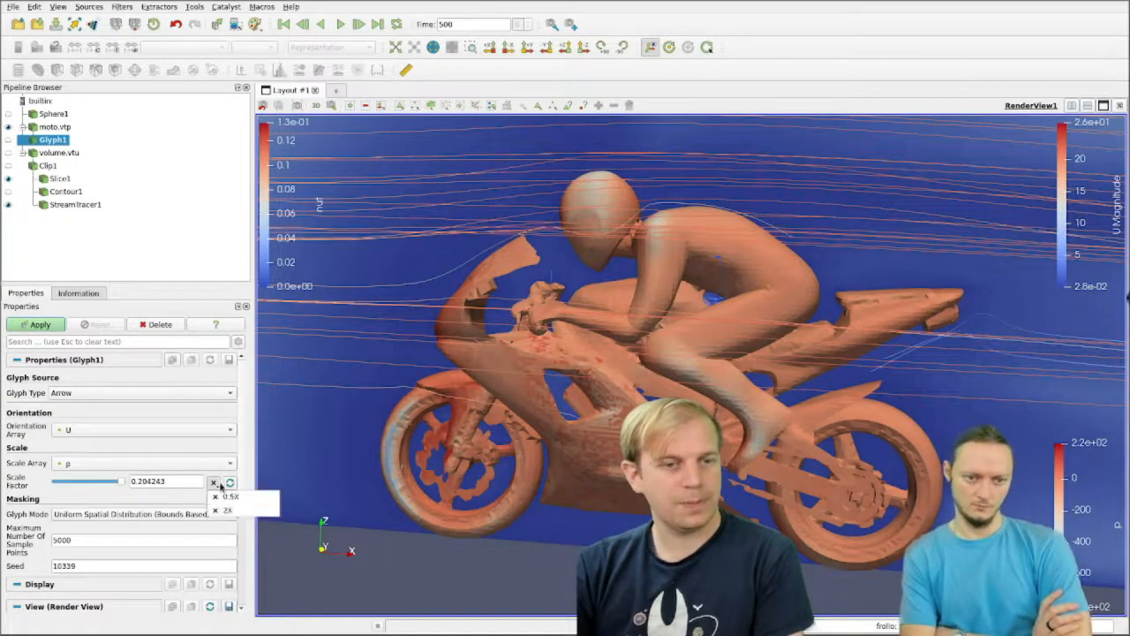
left_click(147, 451)
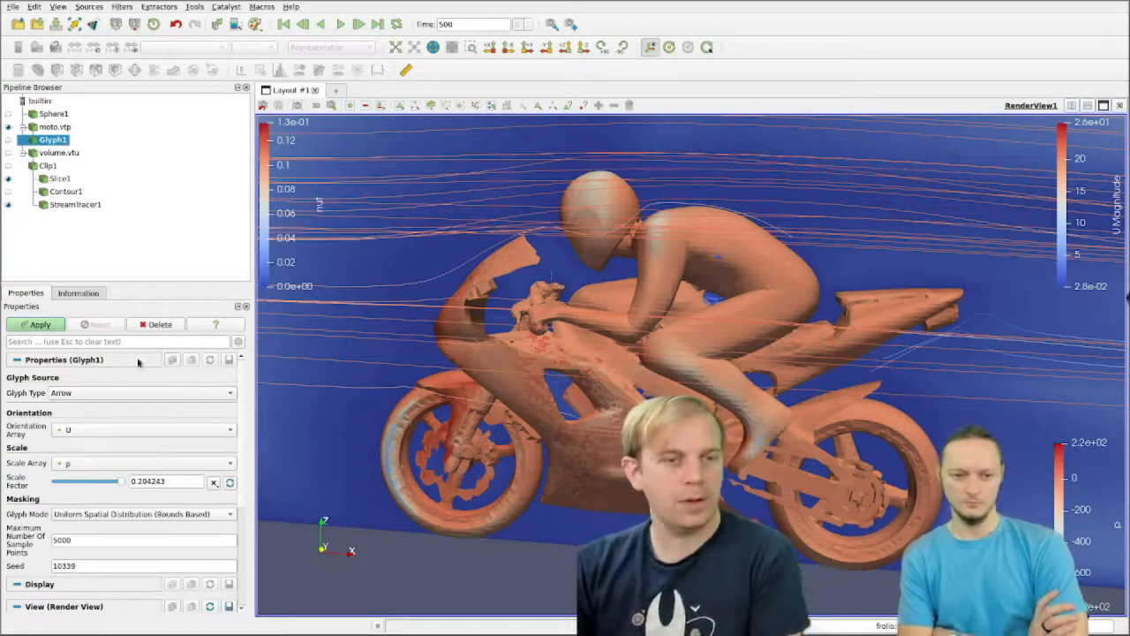
left_click(49, 327)
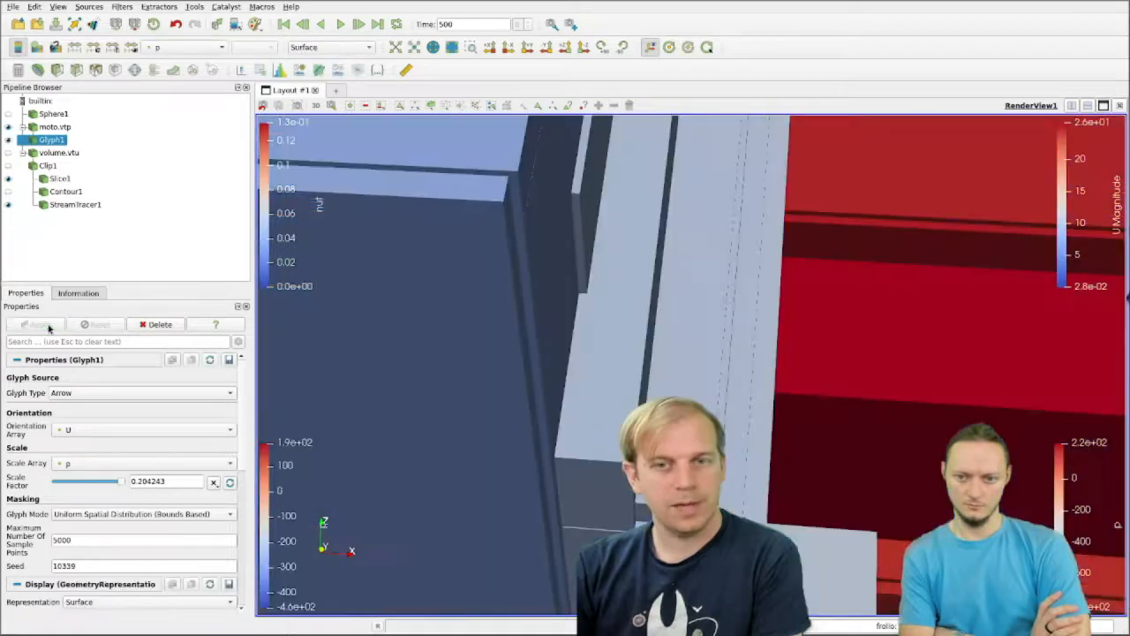
Step: Reset the glyph's scale factor to the data-based value 0.000926548 and apply it
left_click(230, 482)
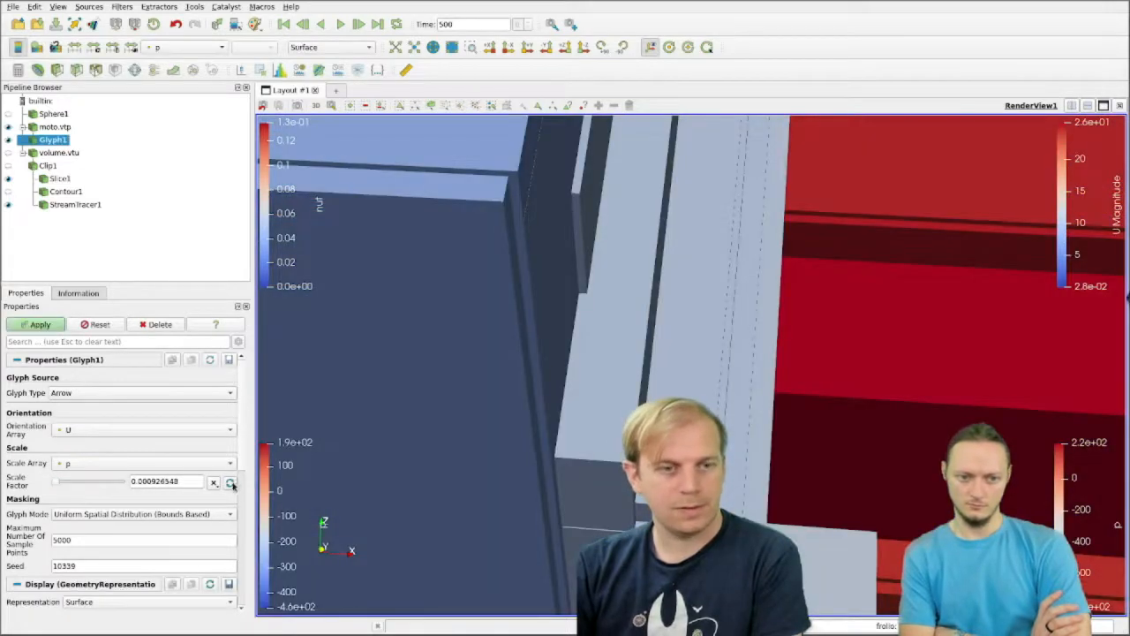
left_click(45, 325)
left_click_drag(491, 434, 519, 424)
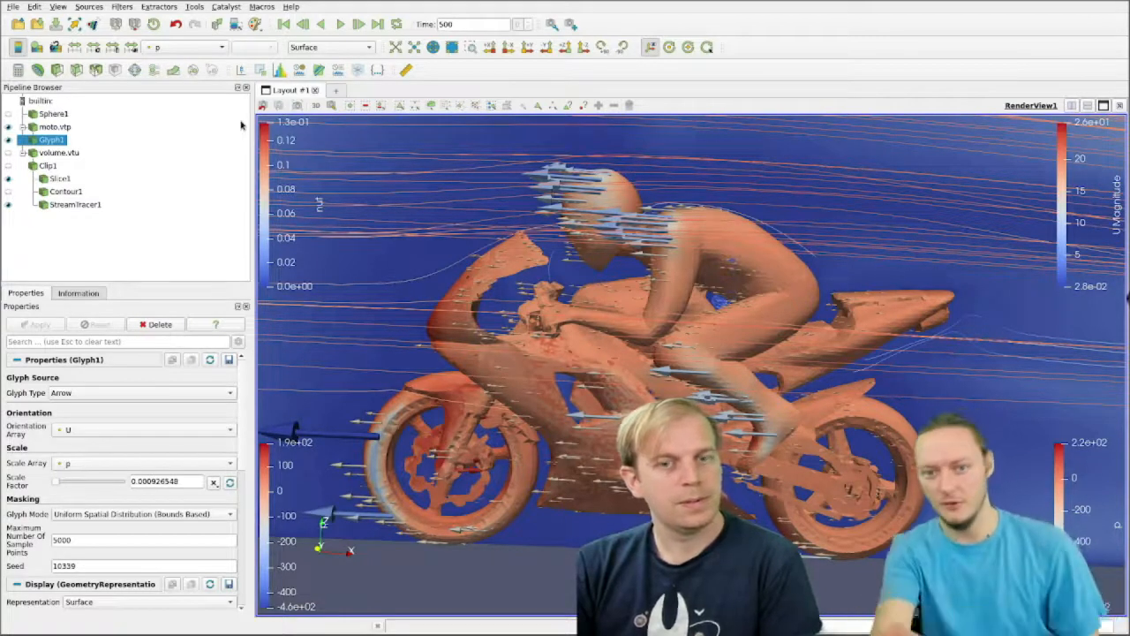
Step: Try coloring the glyph arrows by U and switch them to Solid Color
left_click(211, 46)
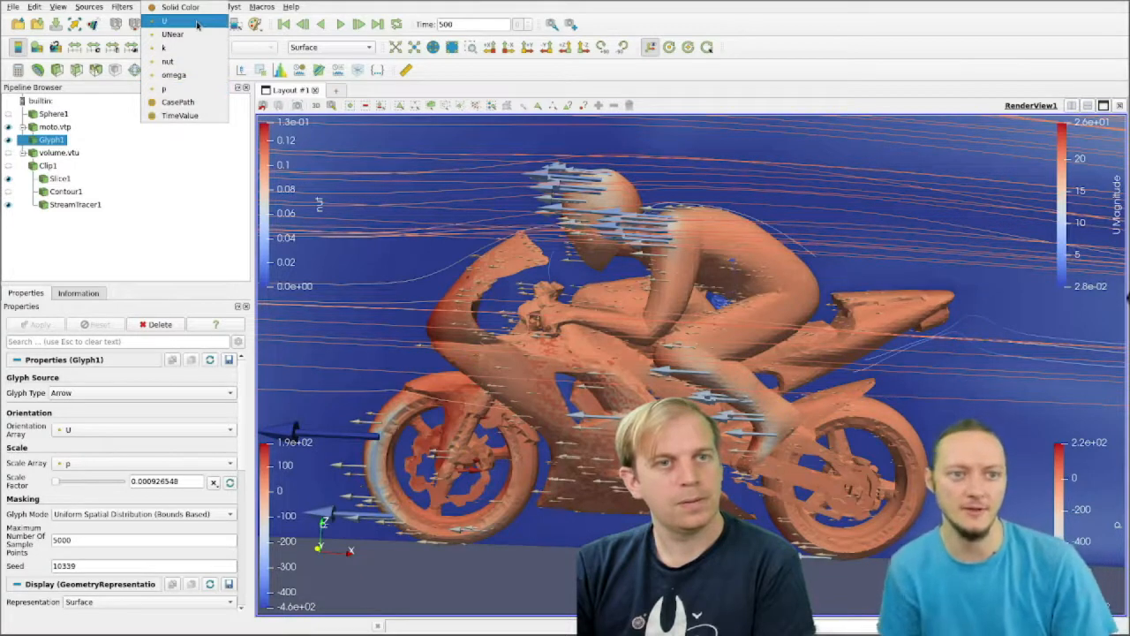
left_click(198, 21)
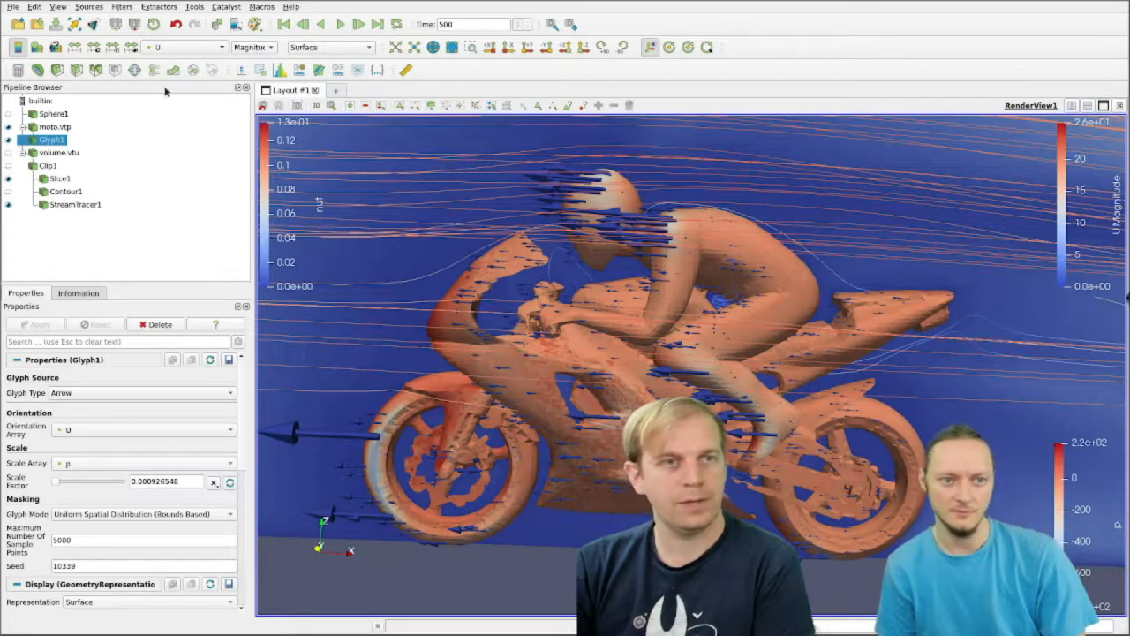
left_click(184, 51)
left_click(179, 34)
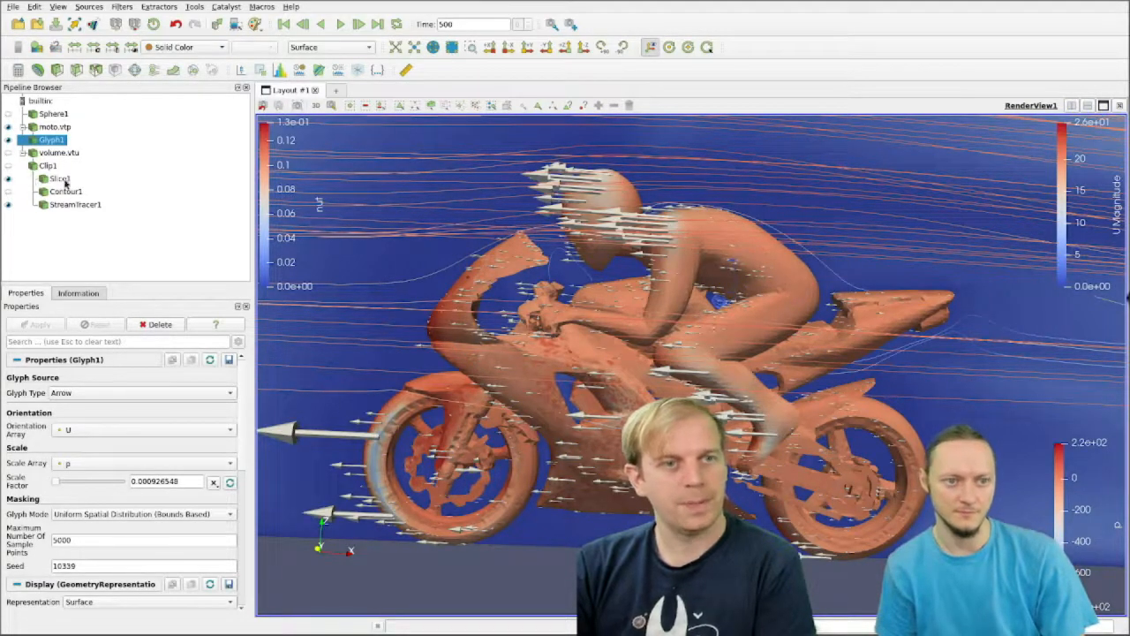
Step: Color Slice1 by the U velocity magnitude and hide its plane widget
left_click(62, 180)
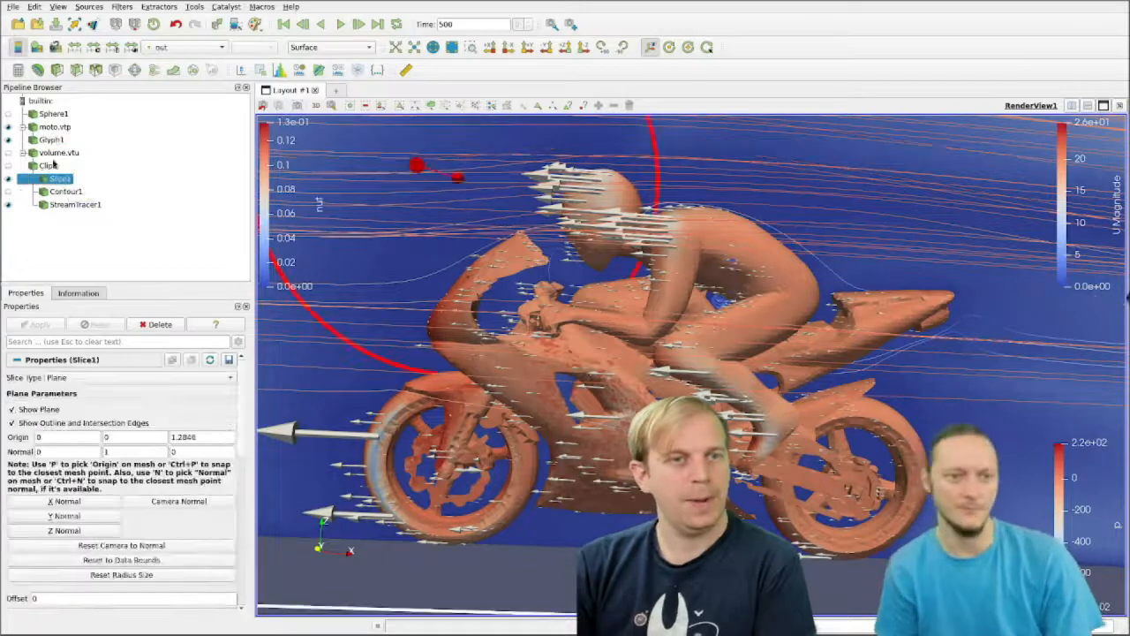
left_click(8, 127)
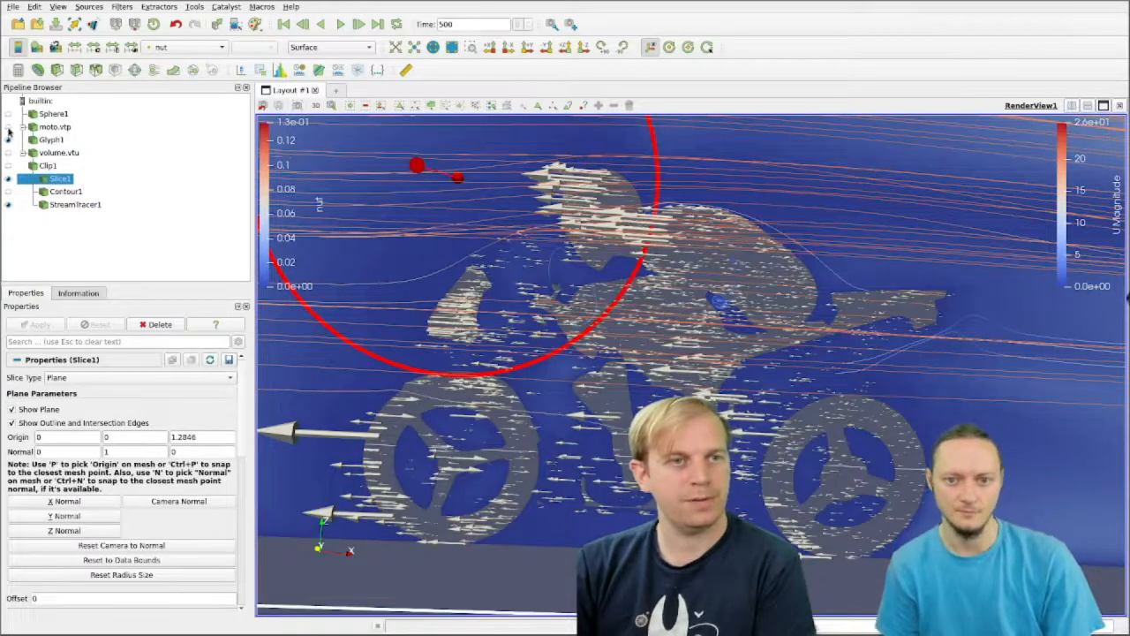
left_click(8, 127)
left_click(63, 181)
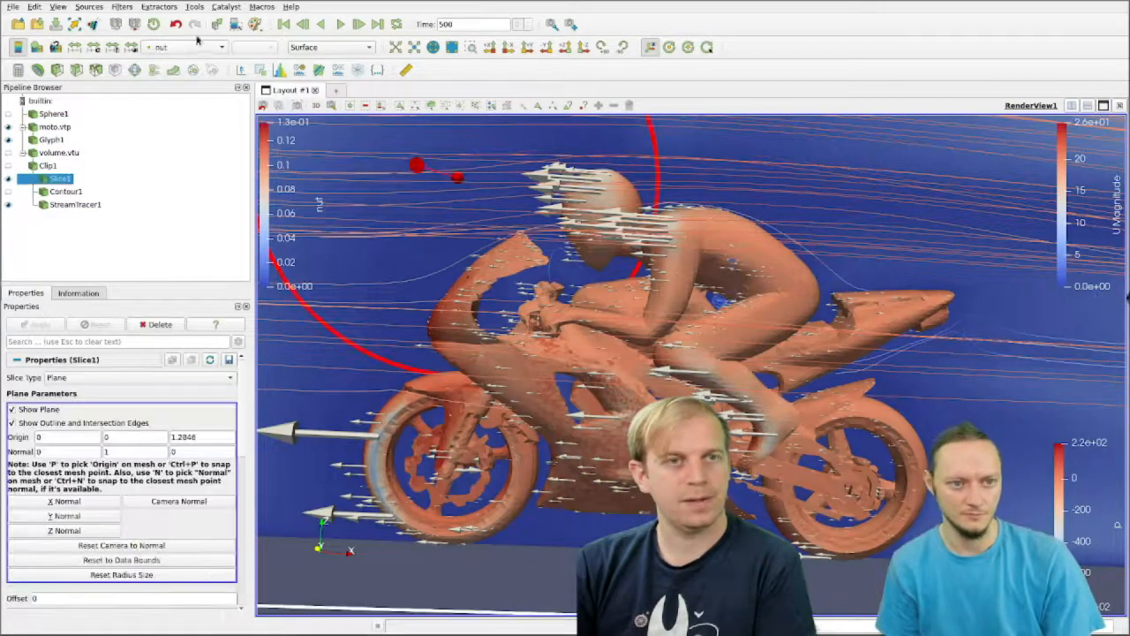
left_click(196, 47)
left_click(189, 21)
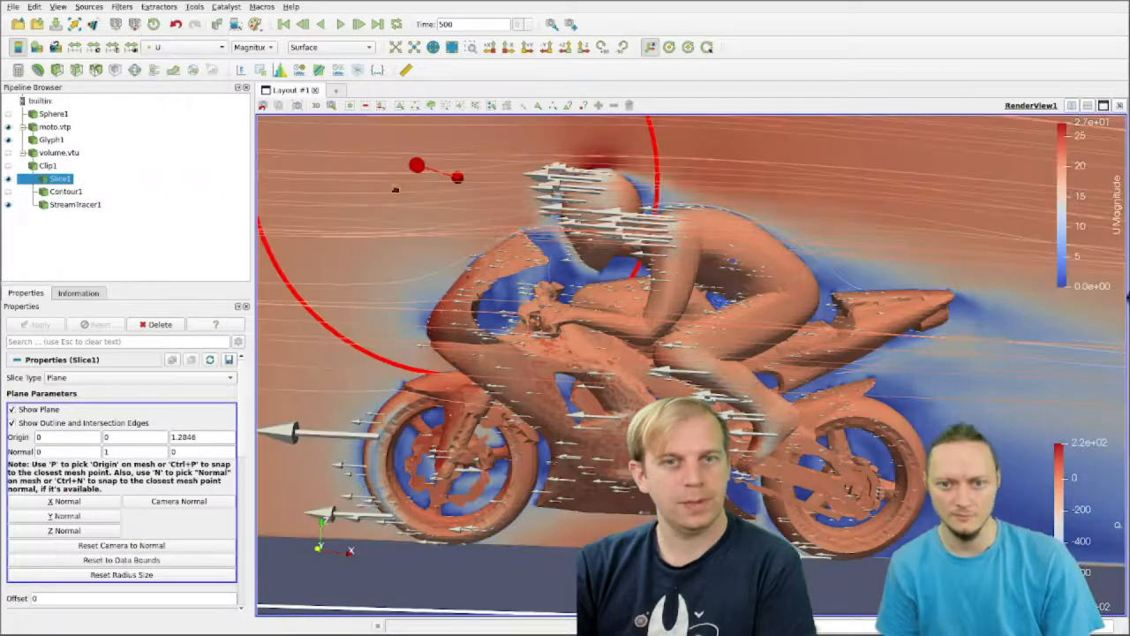
left_click(13, 409)
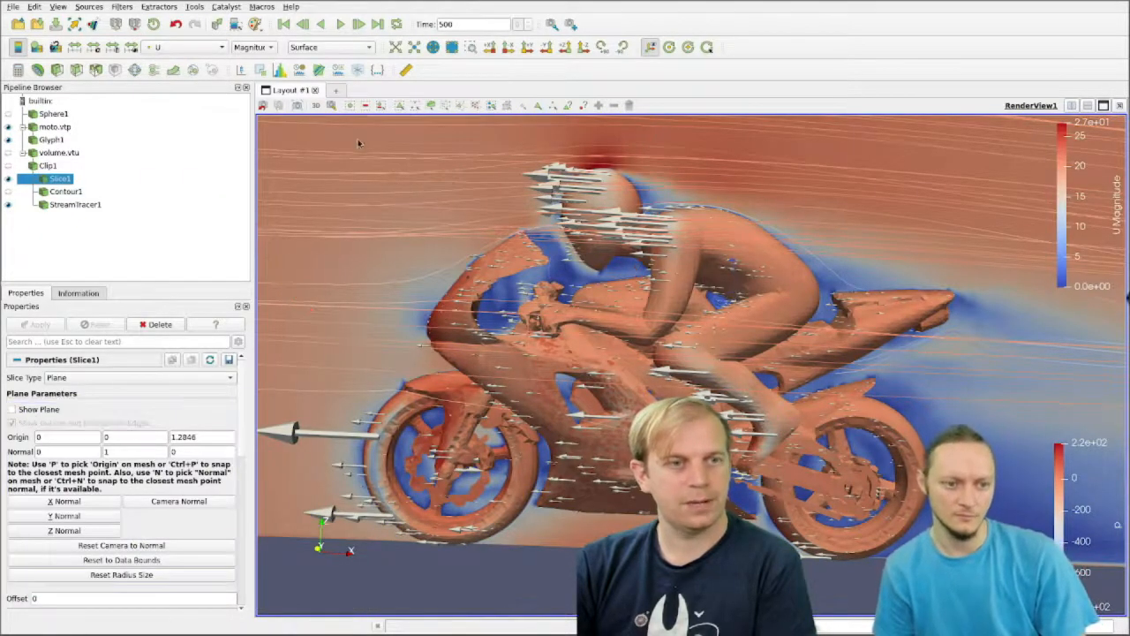
Step: Compare Slice1 colored by the X, Y and Z components of U and return the coloring to Magnitude
left_click(241, 48)
left_click(238, 61)
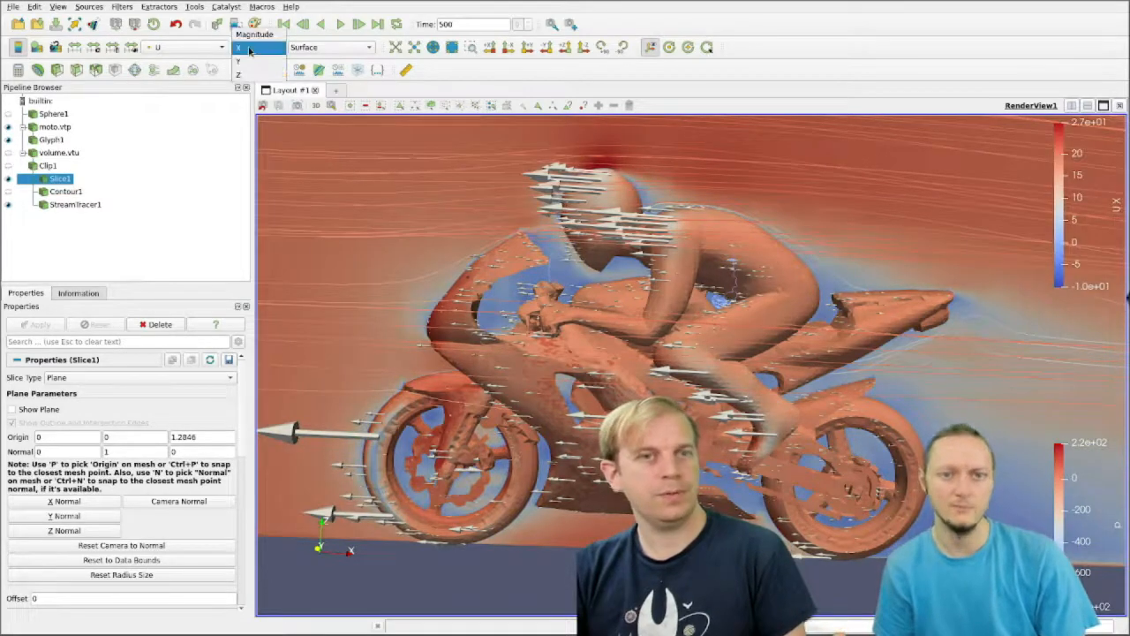
left_click(251, 62)
left_click(252, 50)
left_click(257, 61)
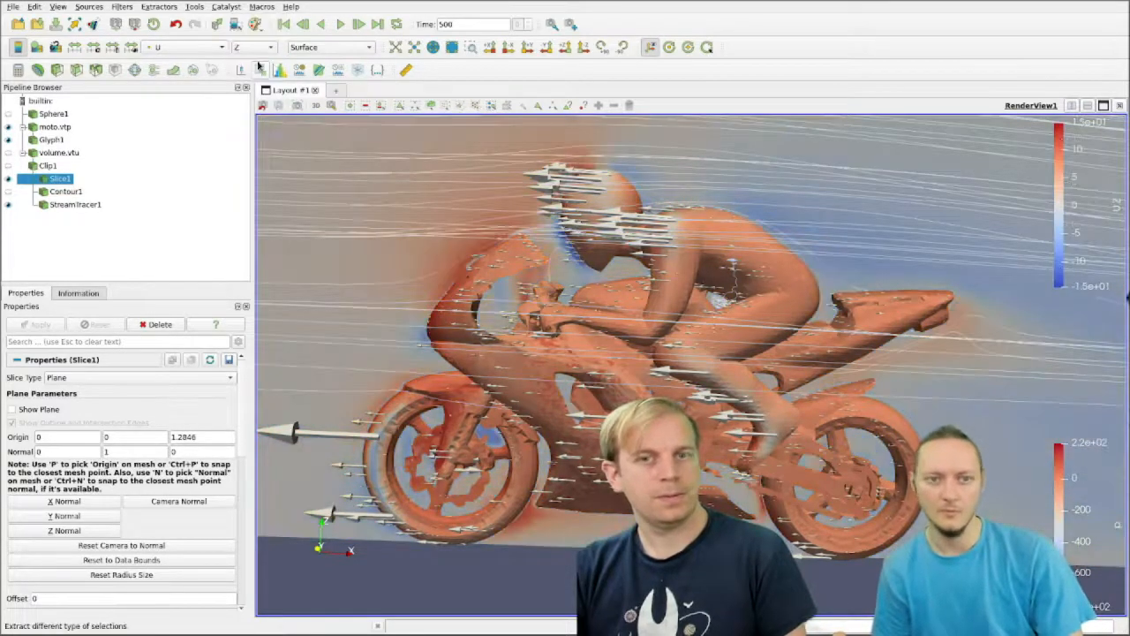
left_click(259, 51)
left_click(252, 9)
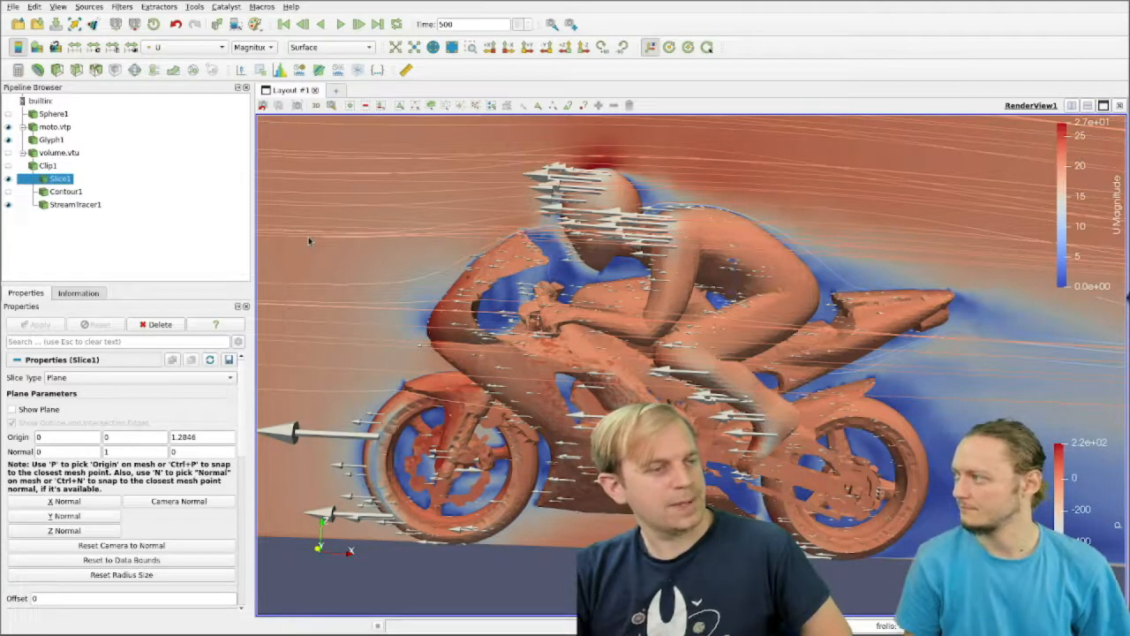
Step: Examine the list of supported file formats for opening data, from AMR to VASP, and leave without loading a file
left_click(18, 25)
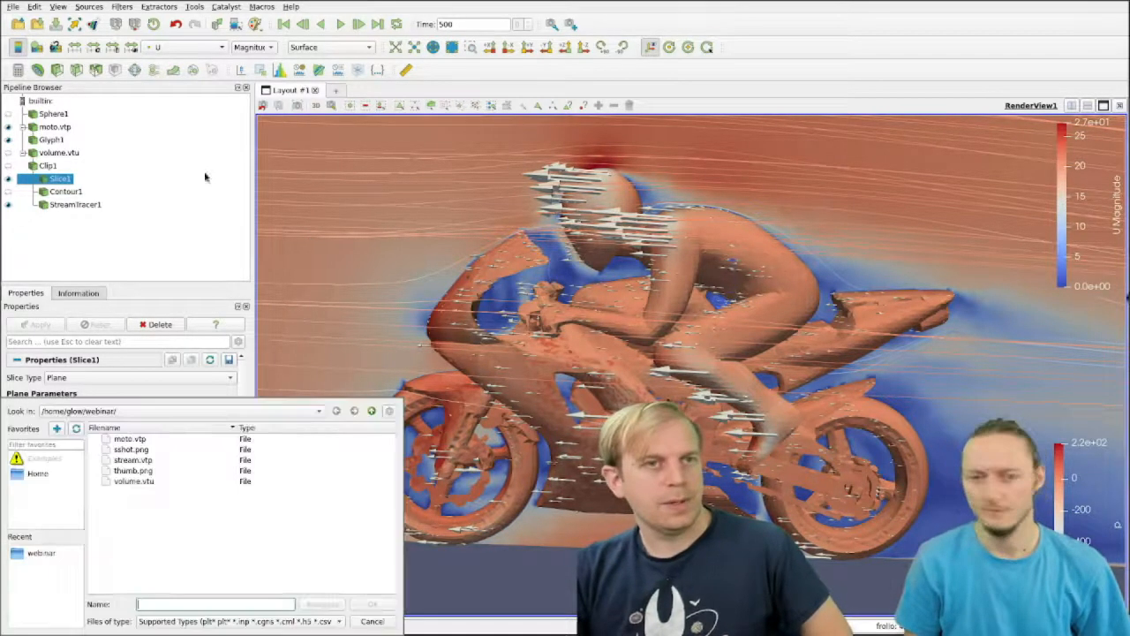
left_click(573, 436)
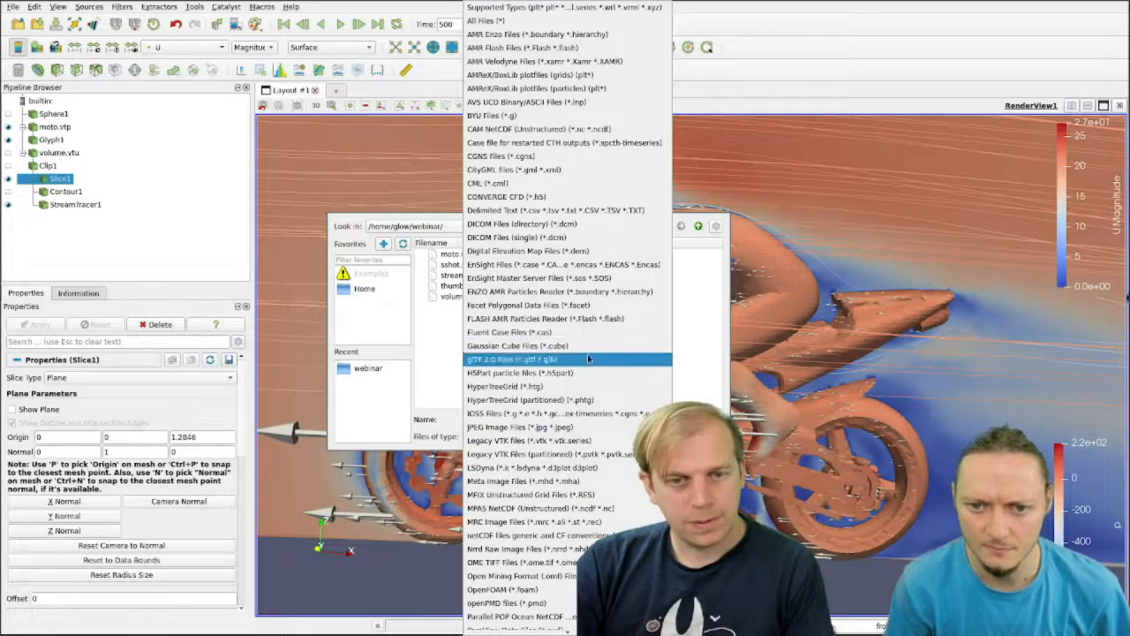
scroll(601, 387, "down", 3)
scroll(602, 387, "down", 7)
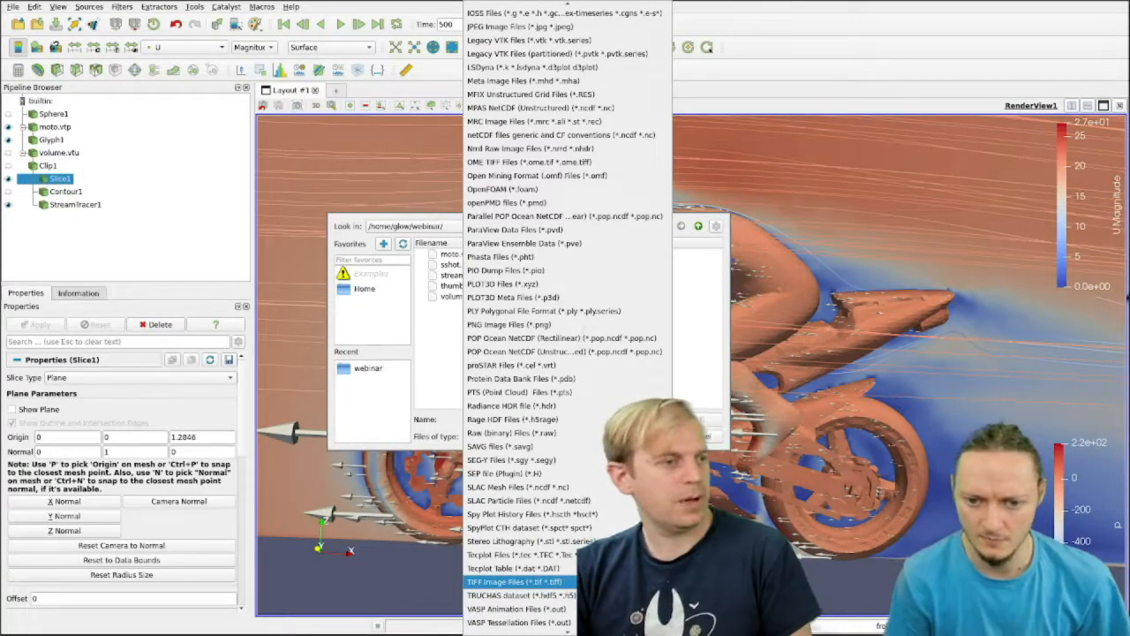
key("Escape")
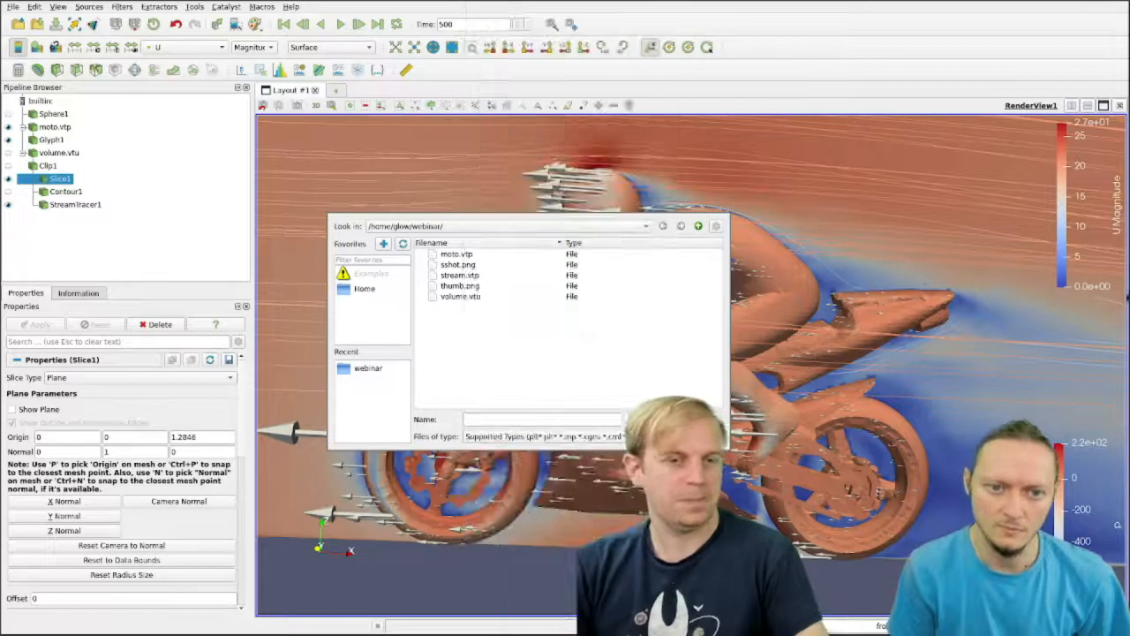
key("Escape")
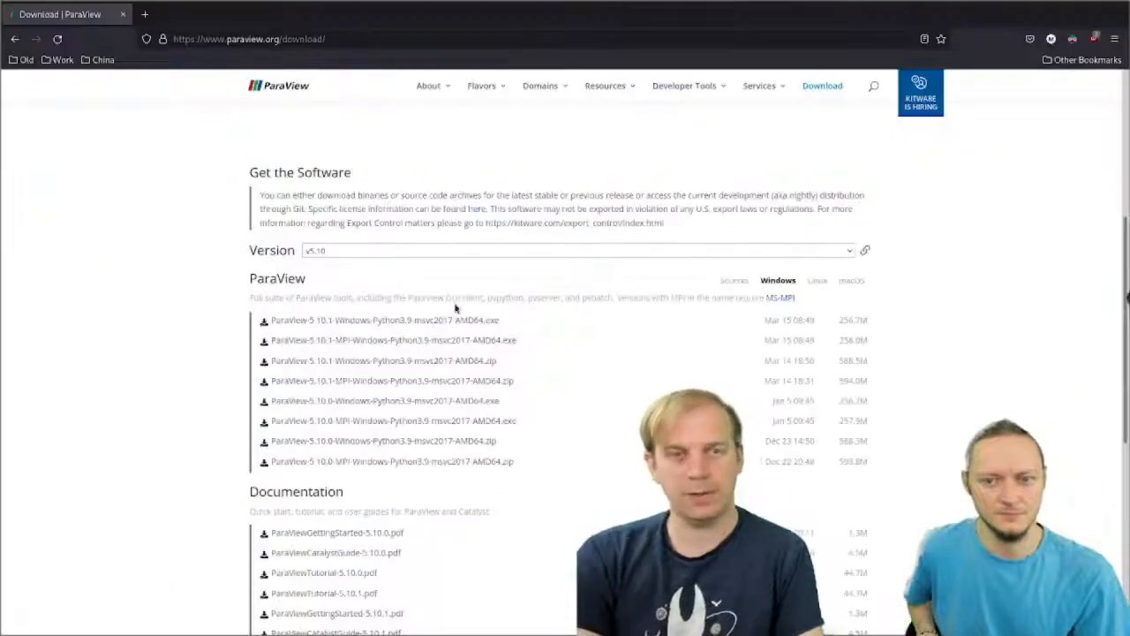
Step: Search the web for the ParaView Discourse in a new browser tab and open the forum at discourse.paraview.org
left_click(144, 14)
type("pa")
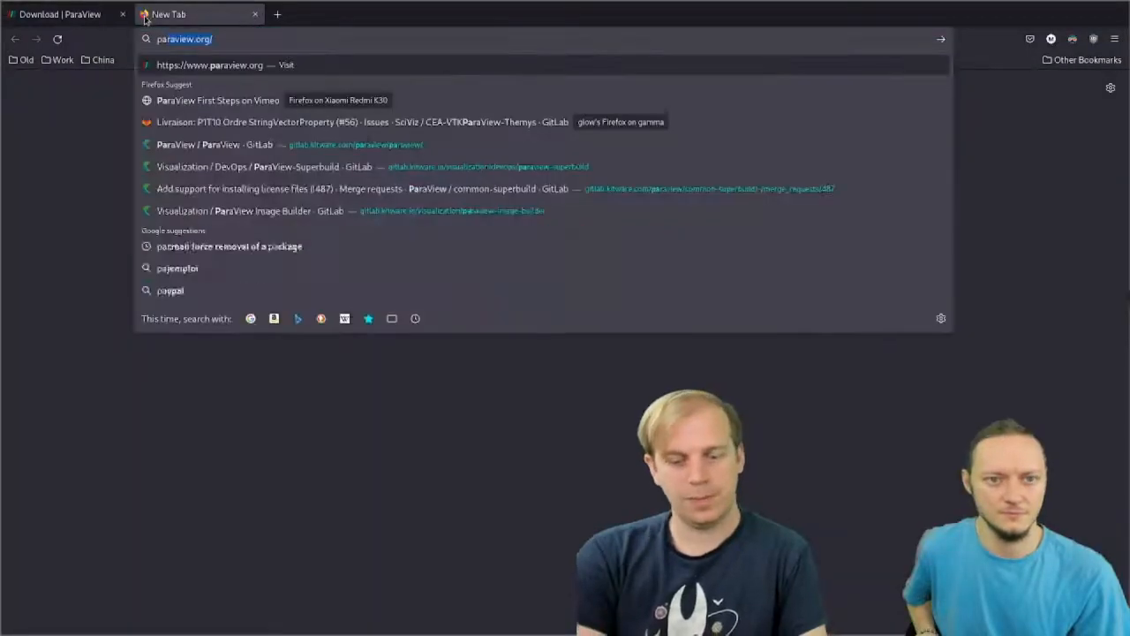
type("raview disco")
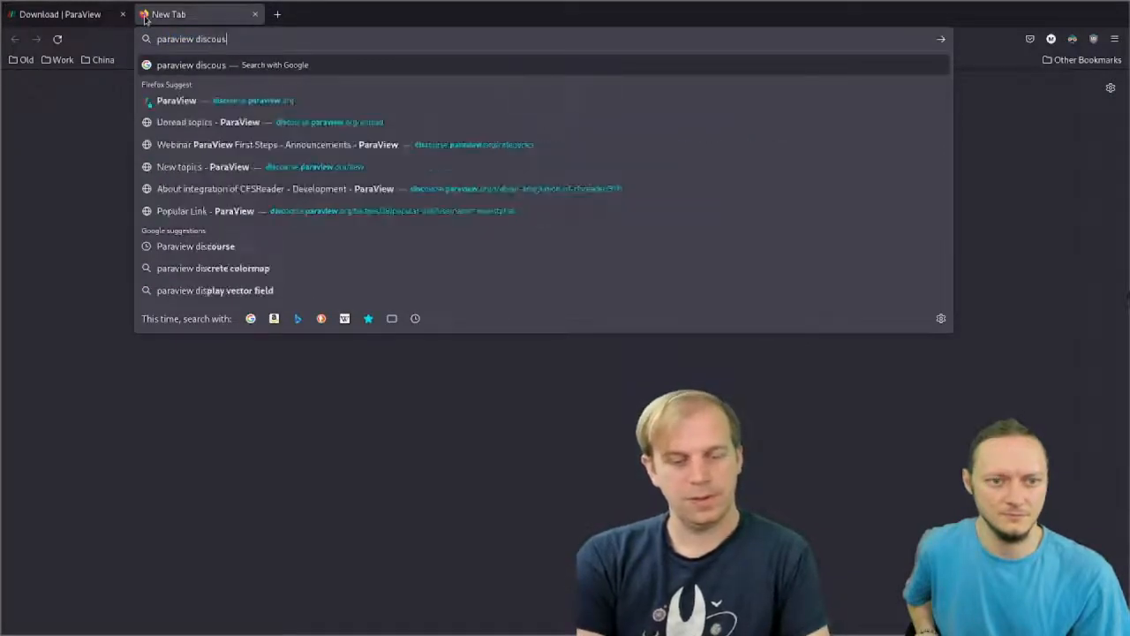
type("urse")
key("Return")
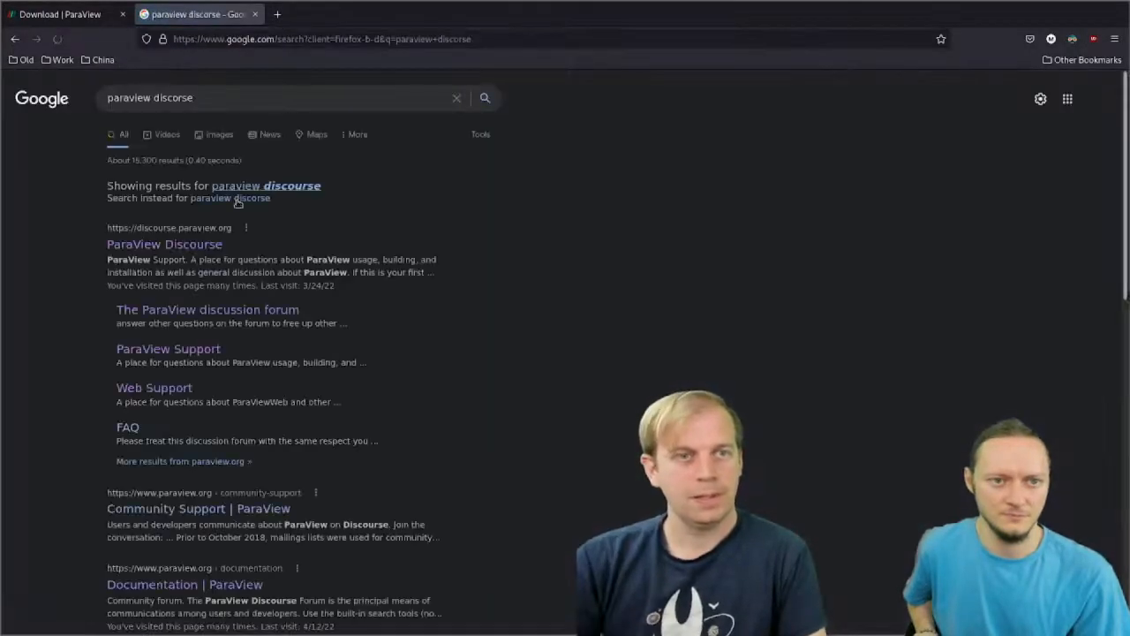
left_click(206, 247)
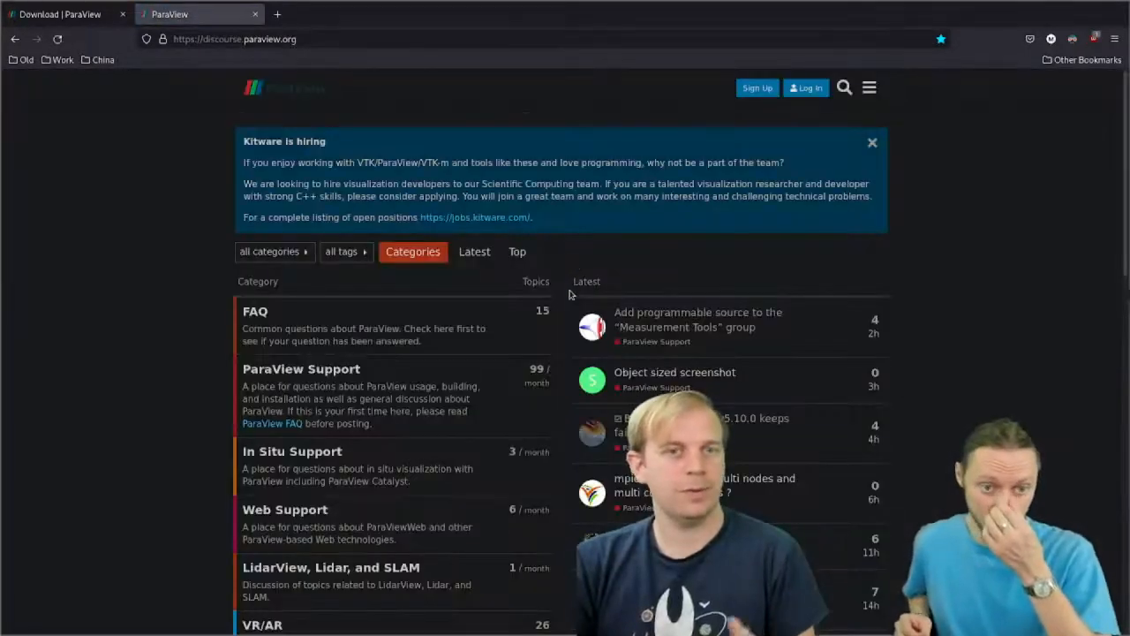
Step: Open the forum's ParaView Support category and look through its latest topics
scroll(551, 294, "down", 5)
left_click(353, 170)
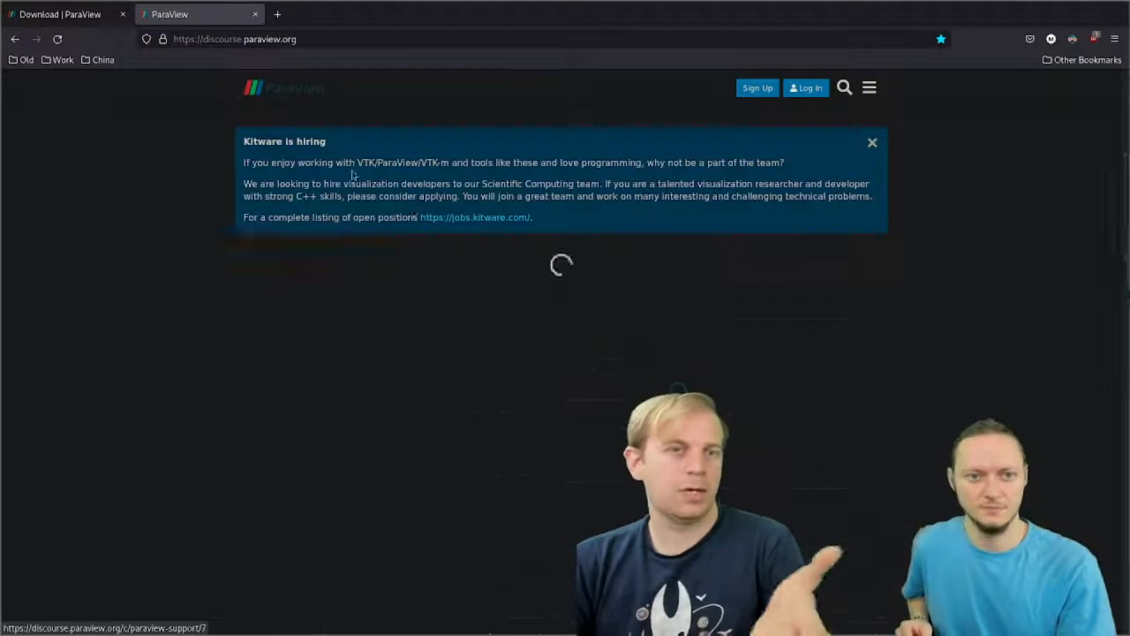
scroll(495, 270, "down", 3)
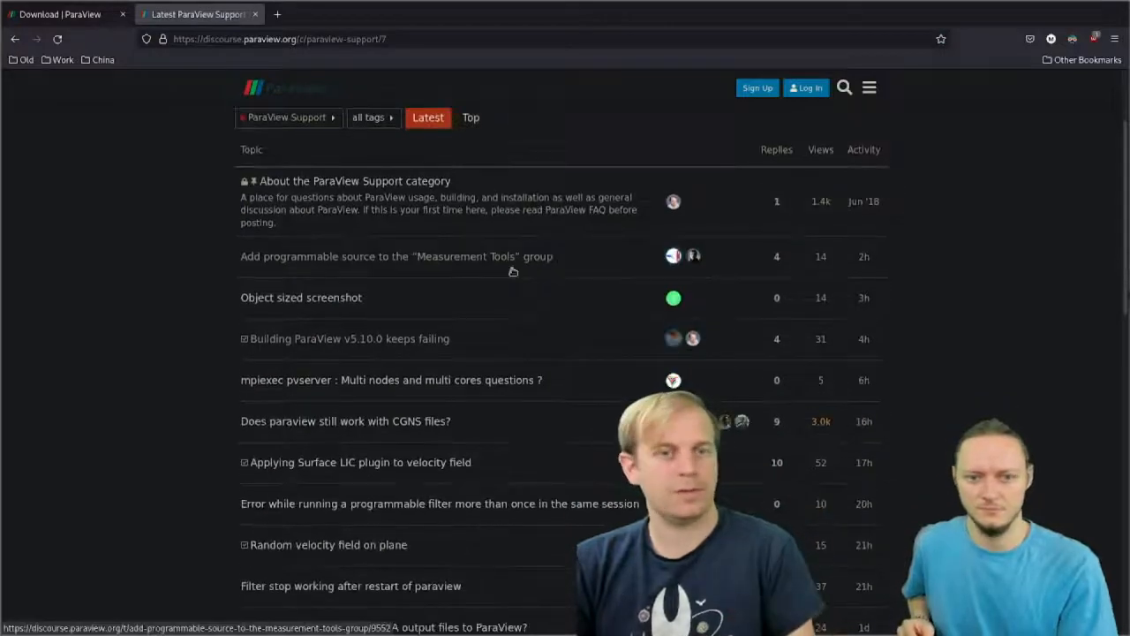
scroll(513, 271, "down", 6)
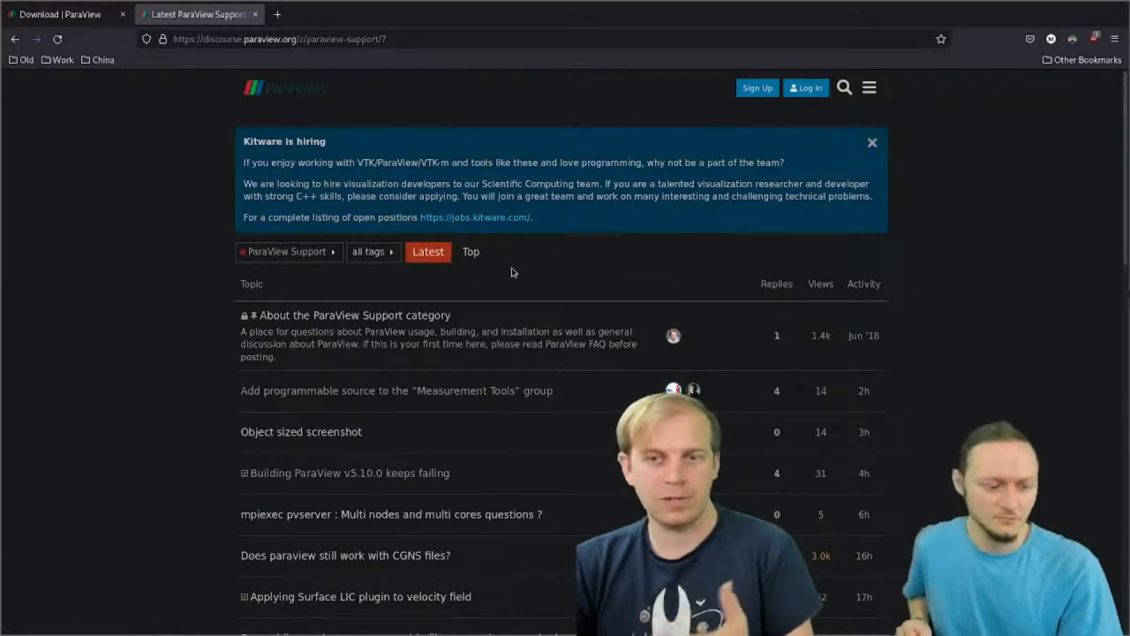